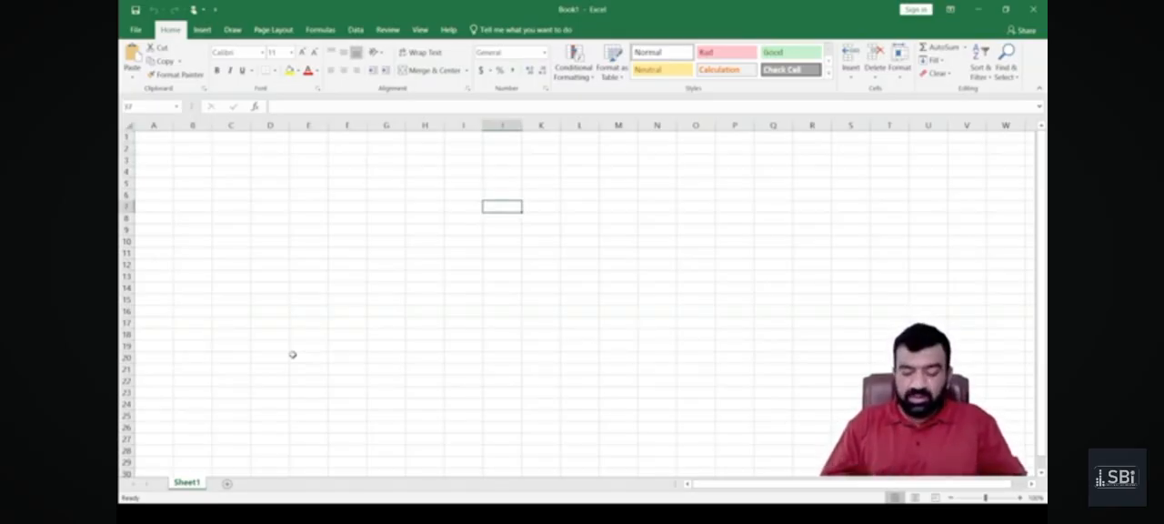
Enter the label "Alphabatical Data" in cell J7 and widen column J to fit it.
{"action": "type", "text": "A"}
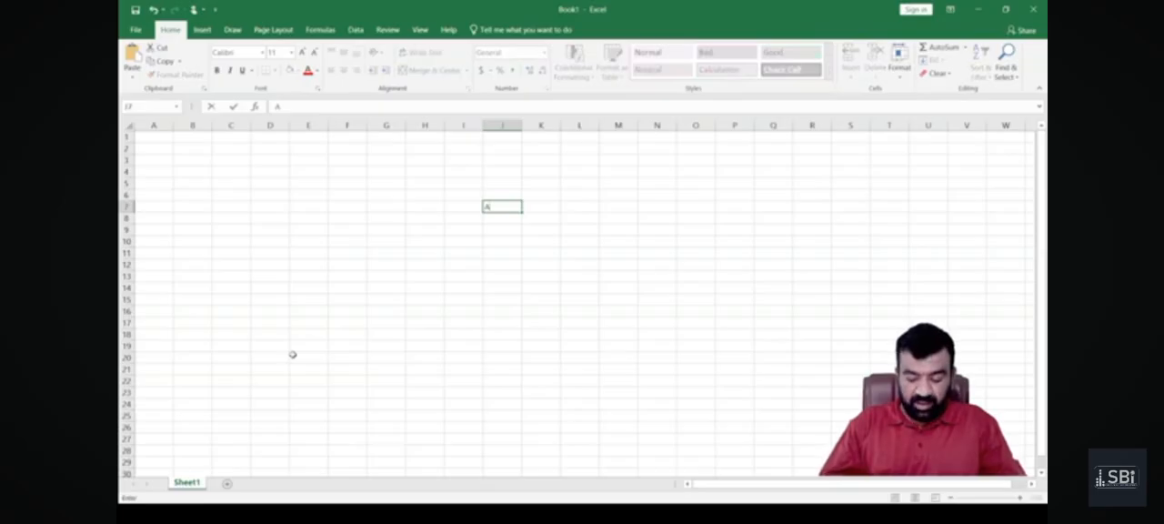
{"action": "type", "text": "lpha"}
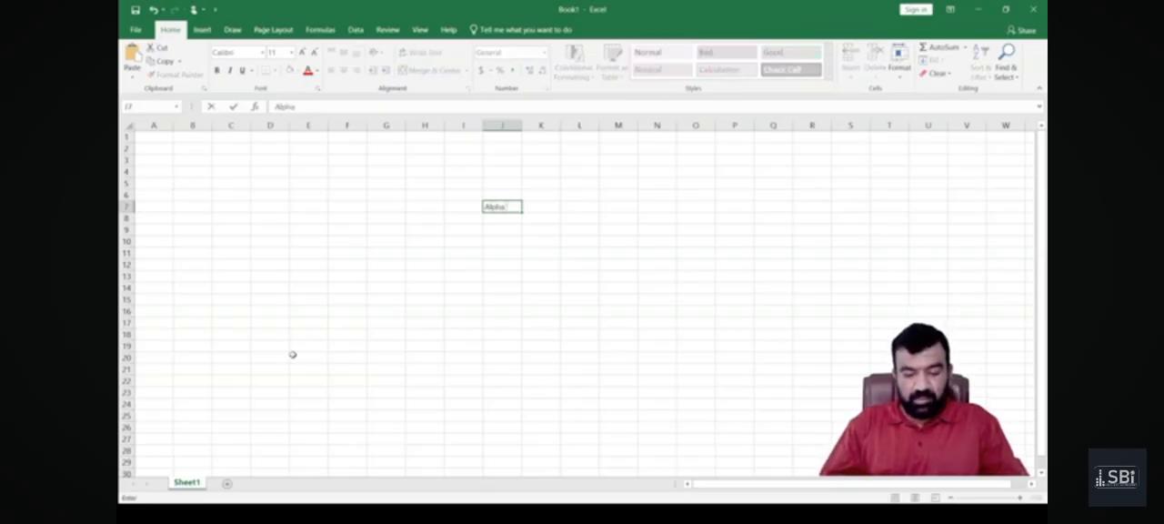
{"action": "type", "text": "beti"}
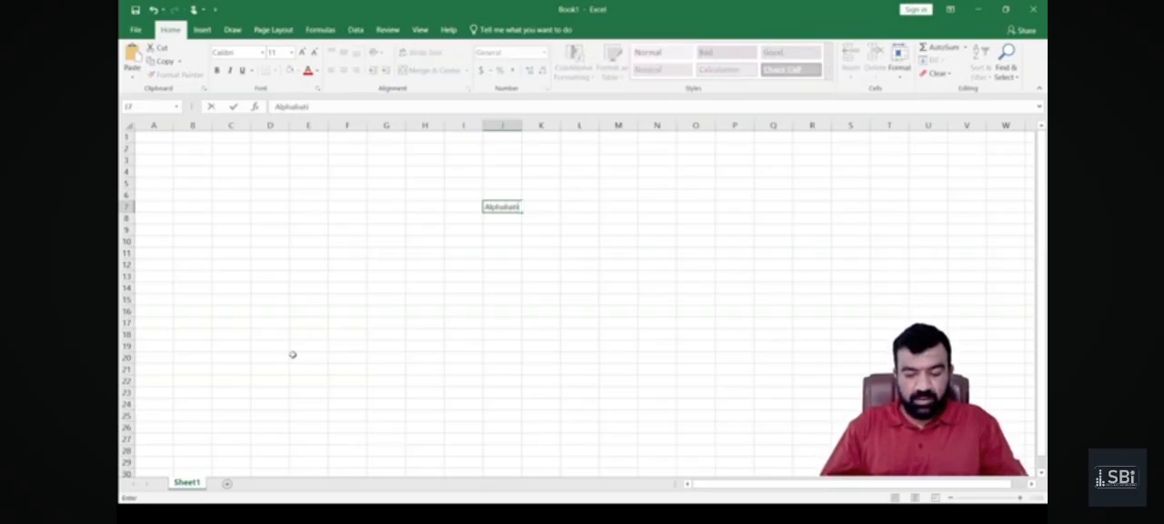
{"action": "type", "text": "cal Data"}
{"action": "key", "text": "Return"}
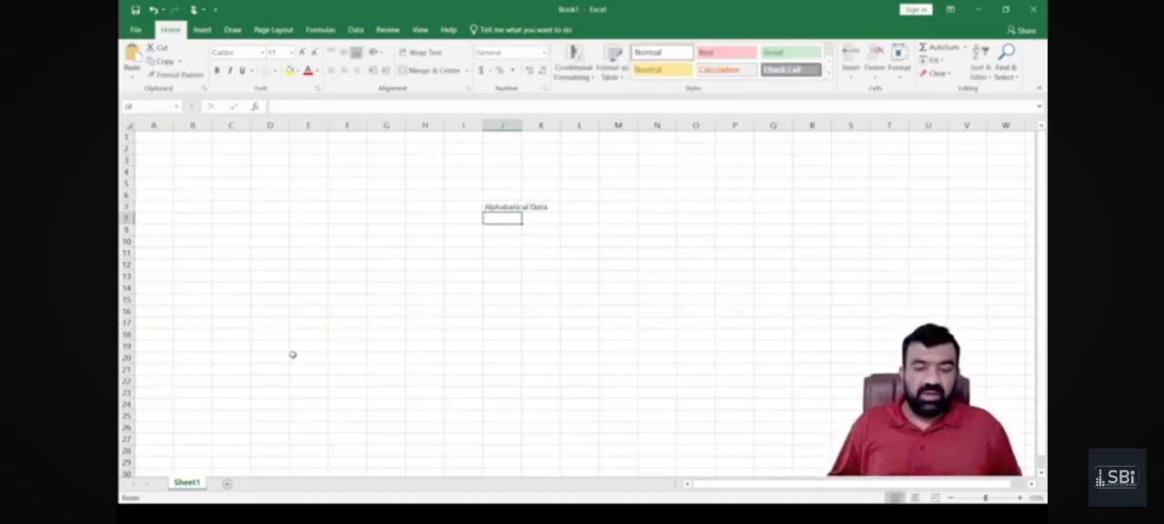
{"action": "left_click_drag", "start_coordinate": [522, 124], "coordinate": [618, 136]}
Enter the label "Numerical Data" in cell J8, directly below the first label.
{"action": "type", "text": "N"}
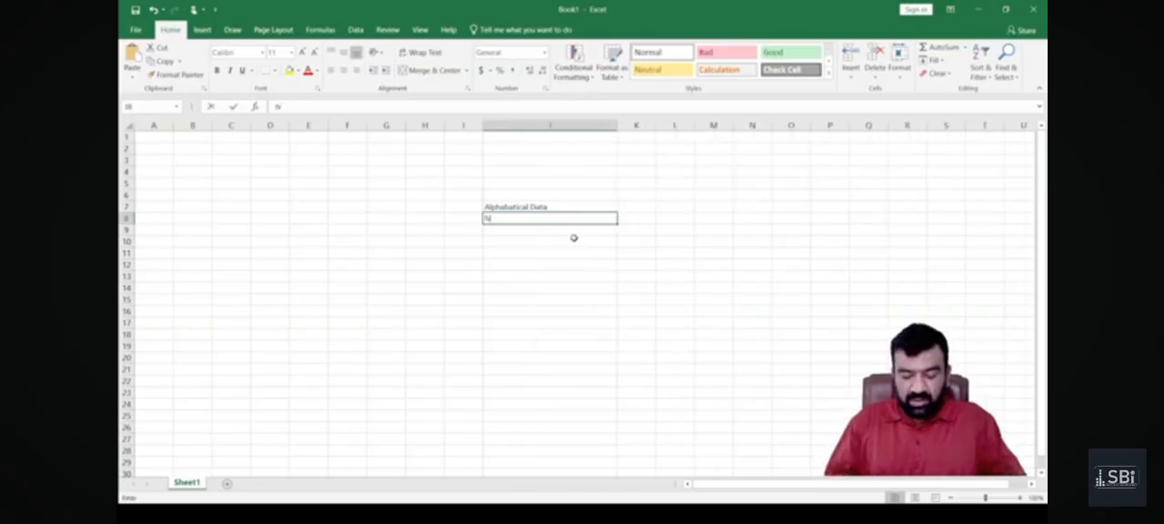
{"action": "type", "text": "umerical Data"}
{"action": "key", "text": "Return"}
{"action": "key", "text": "Up"}
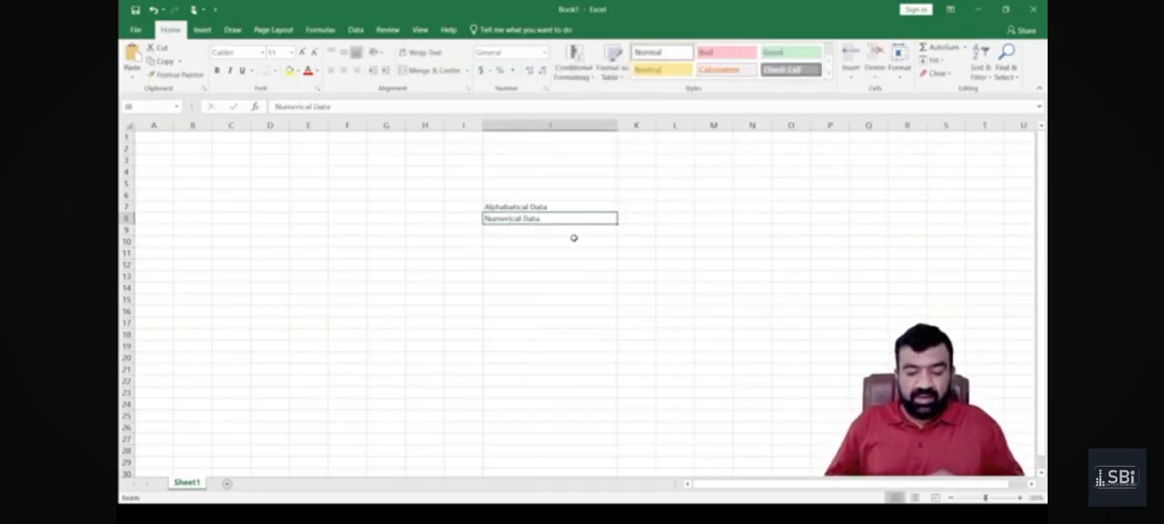
Fill in a person's first name in K7 and 143 in K8, and widen column K.
{"action": "key", "text": "Up"}
{"action": "key", "text": "Right"}
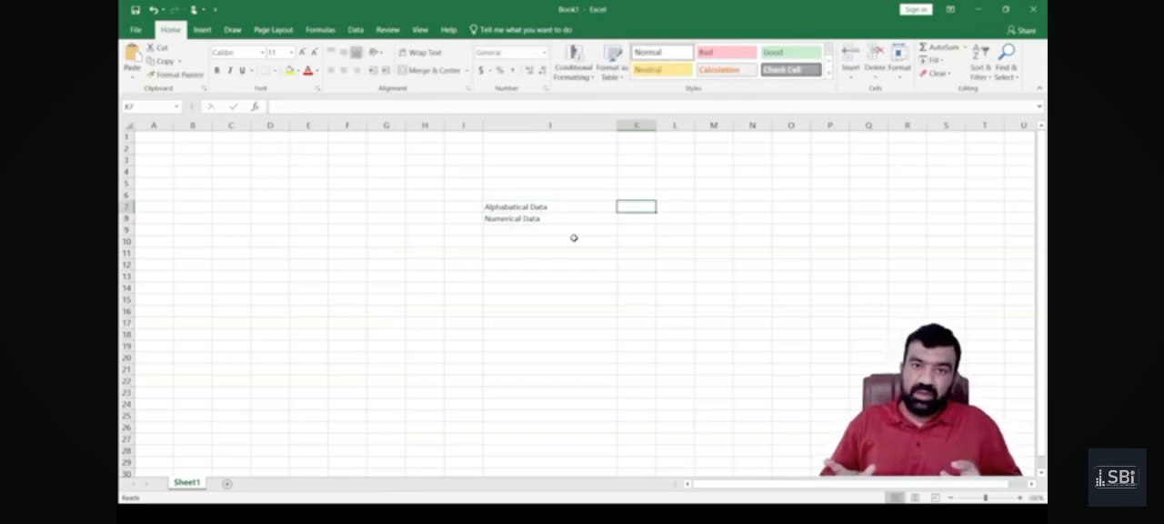
{"action": "type", "text": "Jahanzeb"}
{"action": "key", "text": "Return"}
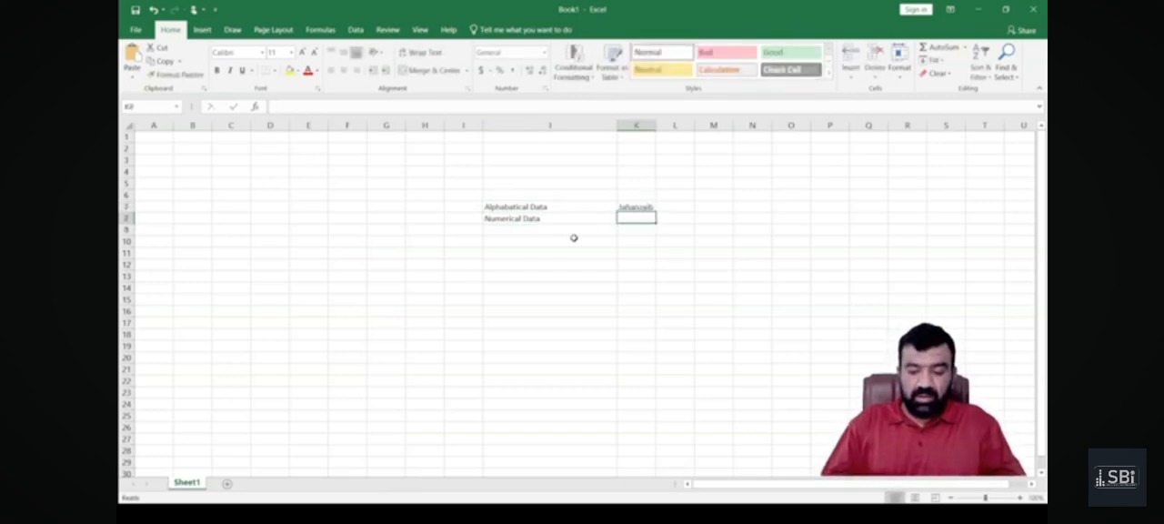
{"action": "type", "text": "143"}
{"action": "key", "text": "Return"}
{"action": "left_click_drag", "start_coordinate": [655, 126], "coordinate": [700, 136]}
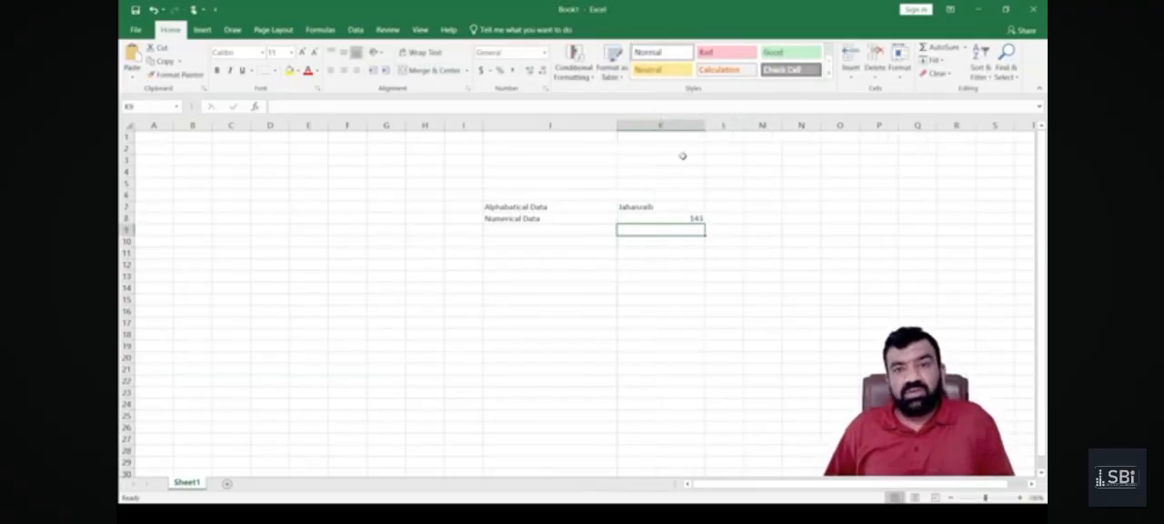
{"action": "left_click", "coordinate": [658, 206]}
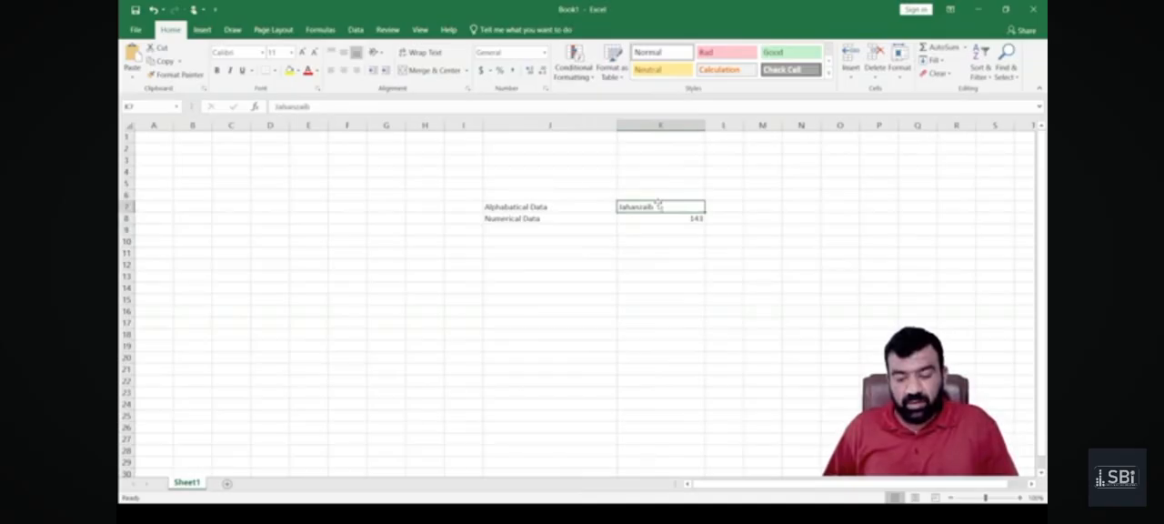
{"action": "left_click", "coordinate": [662, 217]}
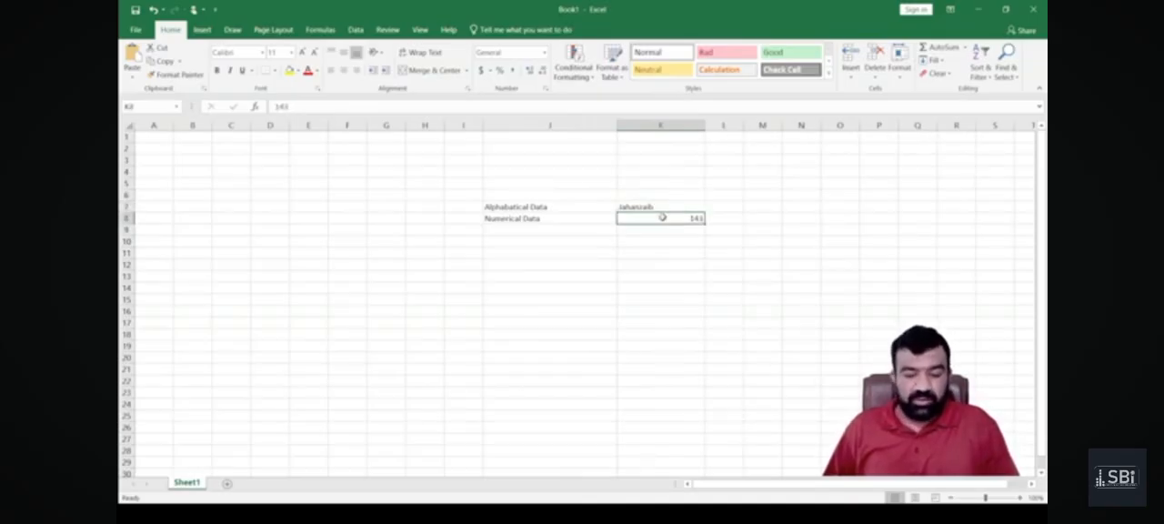
{"action": "left_click", "coordinate": [561, 263]}
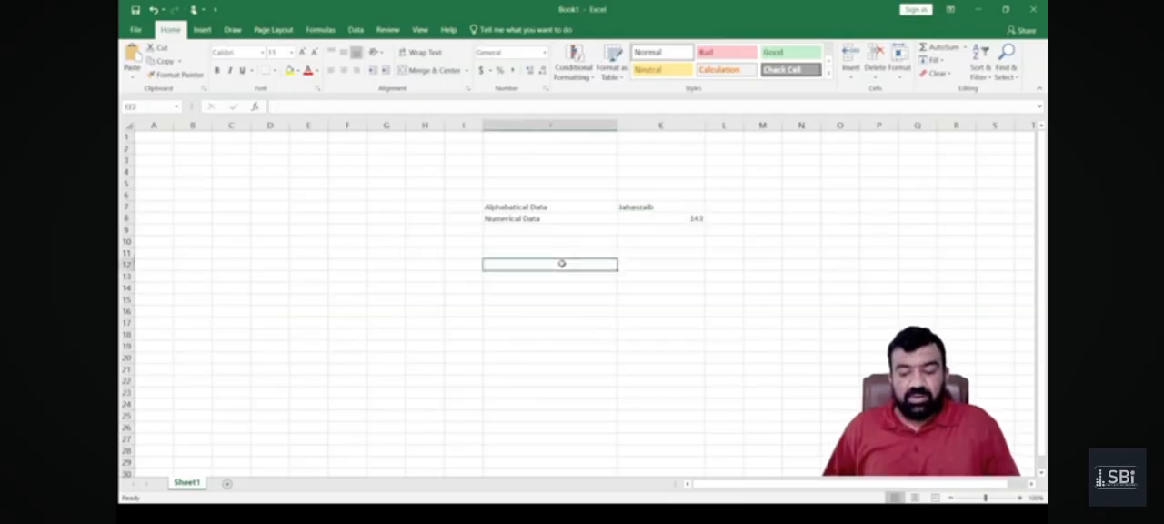
Copy the "Numerical Data" label from J8 and paste it into cells D8 and E12.
{"action": "left_click", "coordinate": [541, 217]}
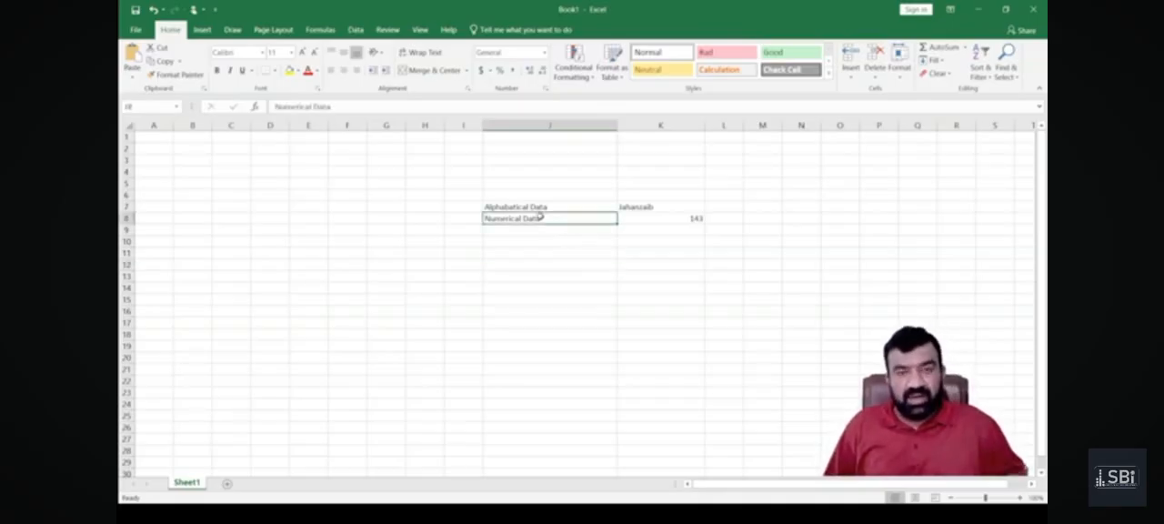
{"action": "key", "text": "ctrl+c"}
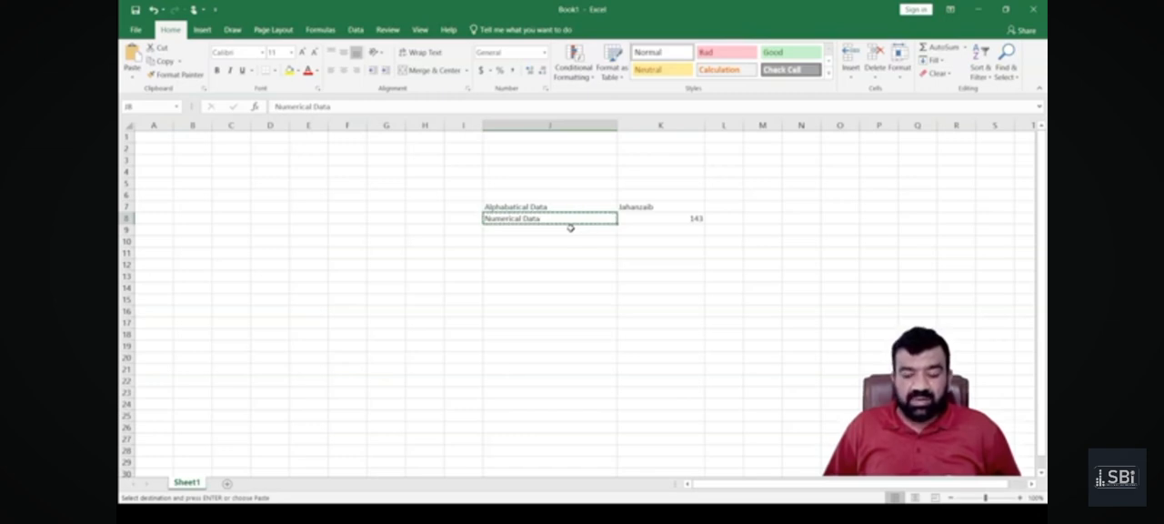
{"action": "left_click", "coordinate": [273, 218]}
{"action": "key", "text": "ctrl+v"}
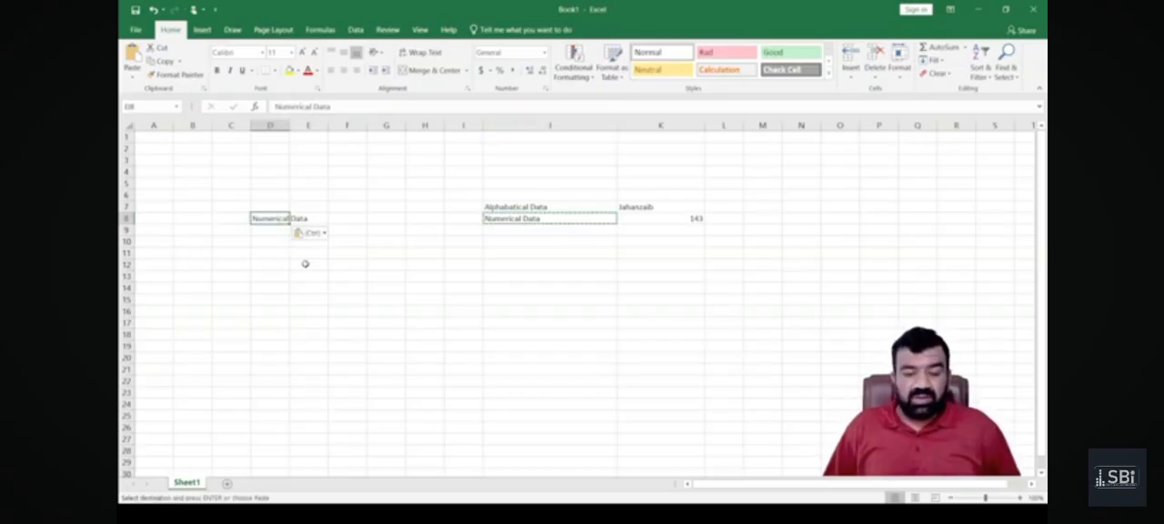
{"action": "left_click", "coordinate": [305, 264]}
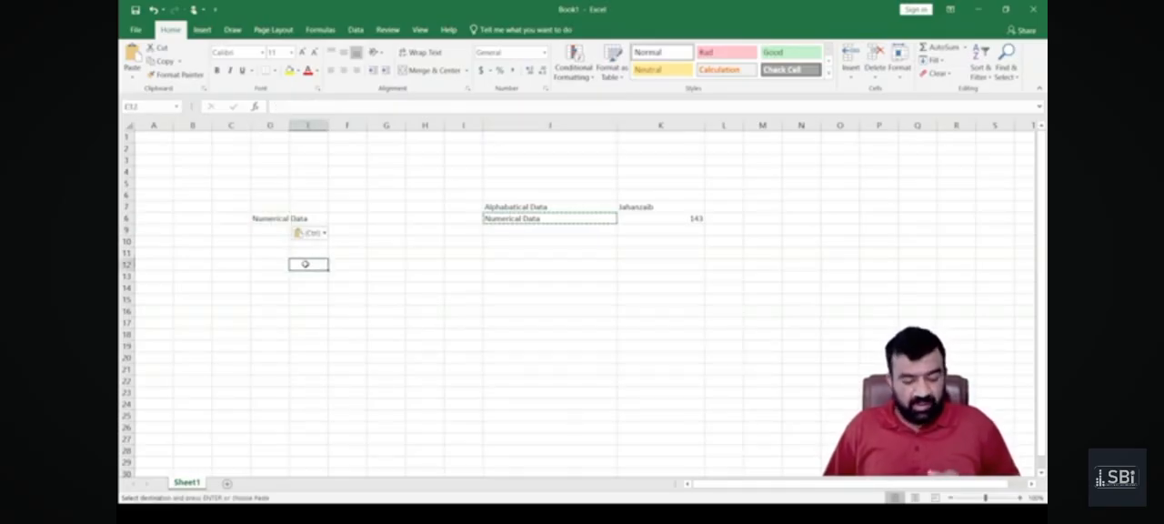
{"action": "key", "text": "ctrl+v"}
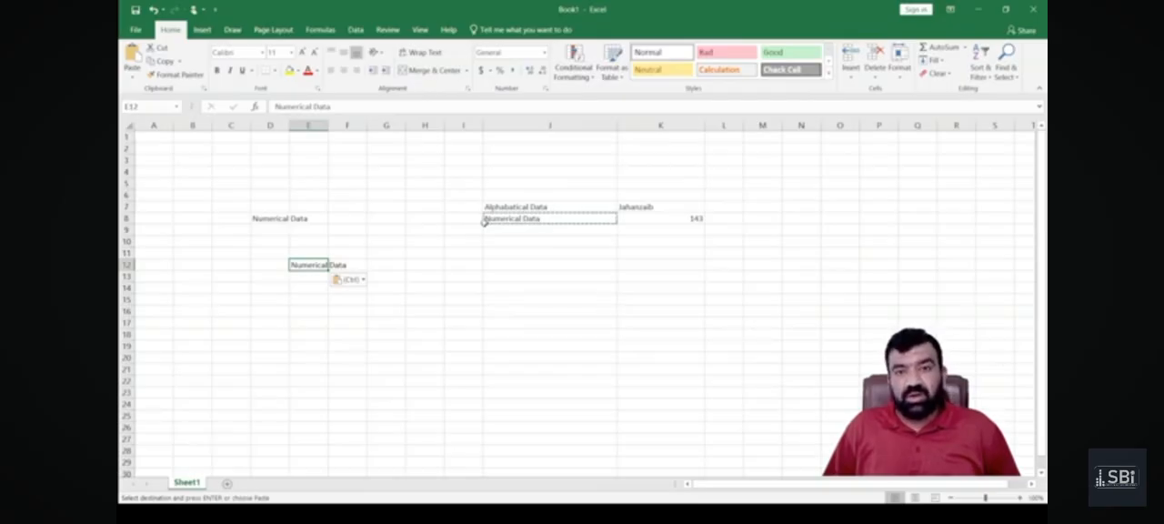
Paste the copied "Numerical Data" label into cells H6, G13, N9 and N16.
{"action": "left_click", "coordinate": [410, 196]}
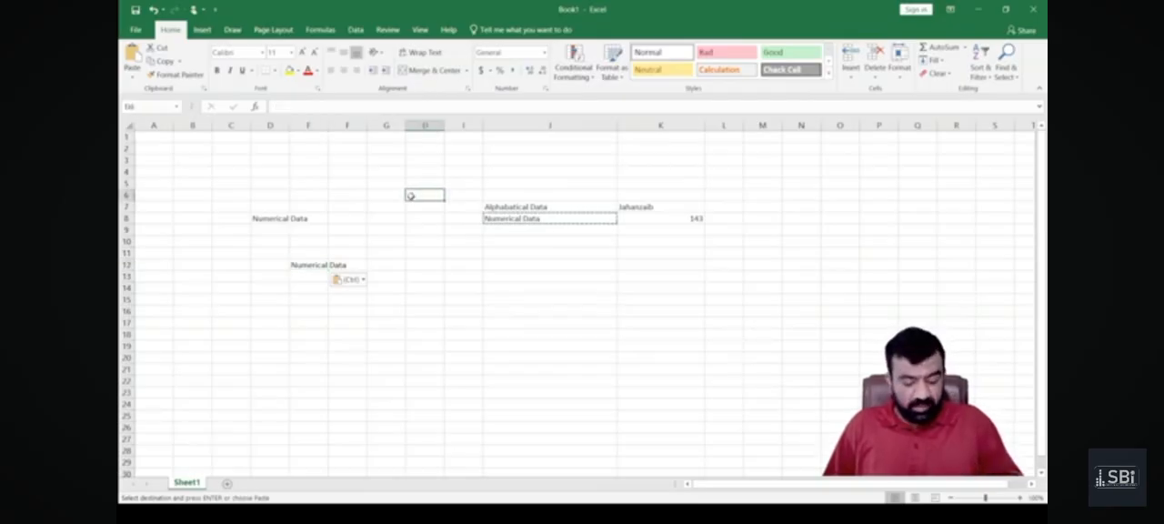
{"action": "key", "text": "ctrl+v"}
{"action": "left_click", "coordinate": [404, 275]}
{"action": "key", "text": "ctrl+v"}
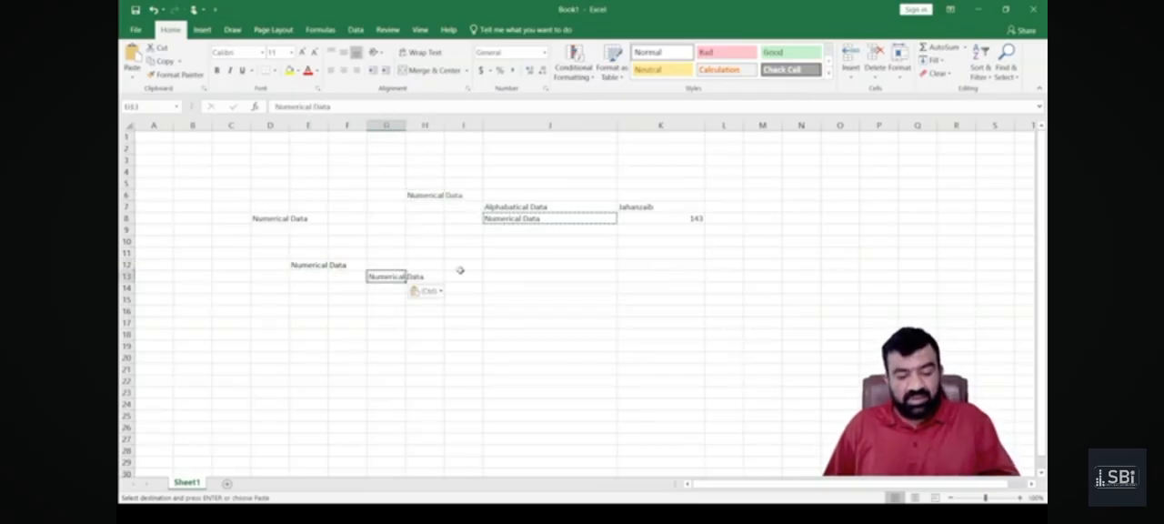
{"action": "left_click", "coordinate": [795, 229]}
{"action": "key", "text": "ctrl+v"}
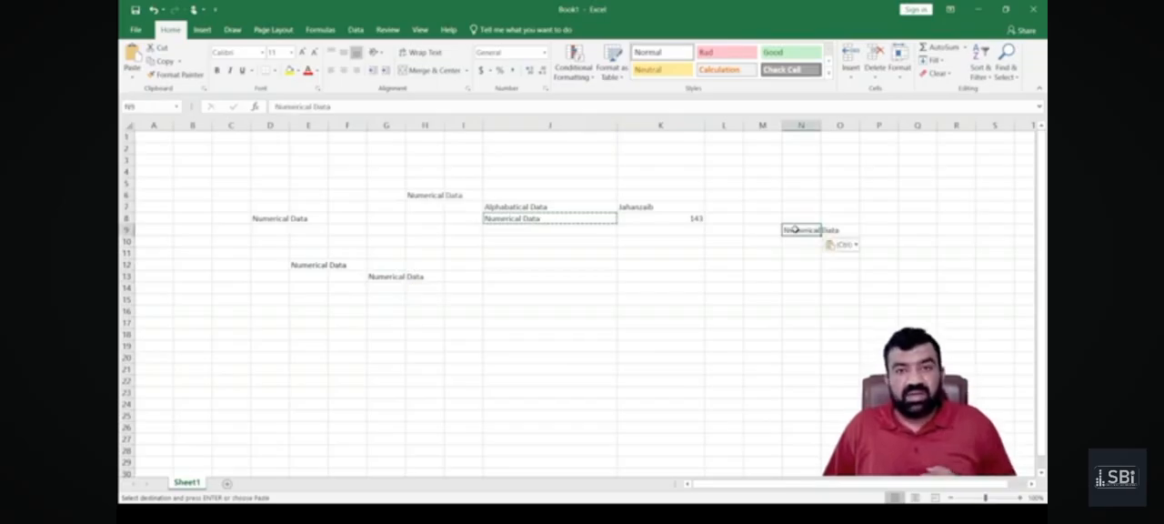
{"action": "left_click", "coordinate": [817, 310]}
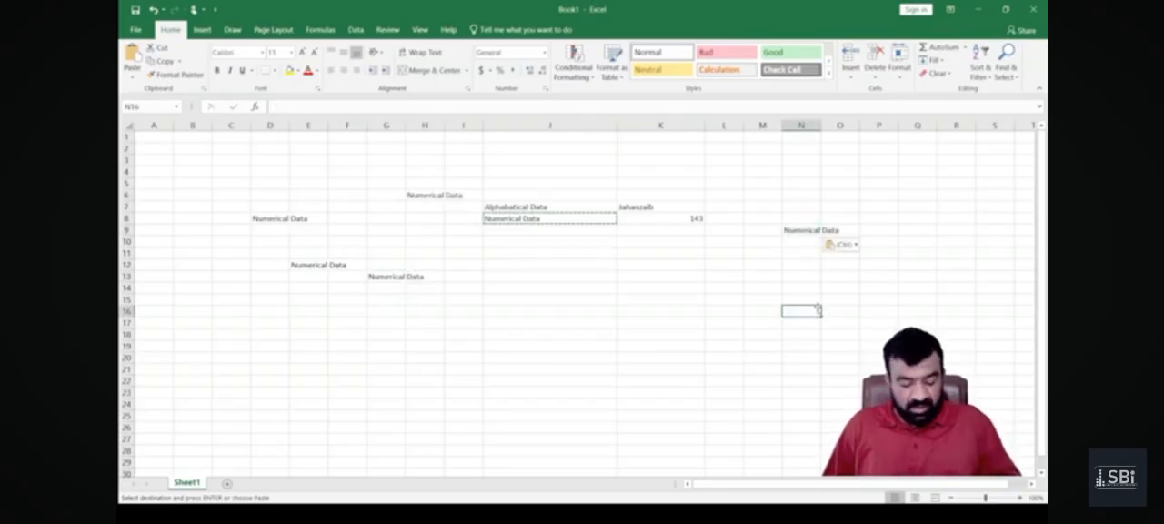
{"action": "key", "text": "ctrl+v"}
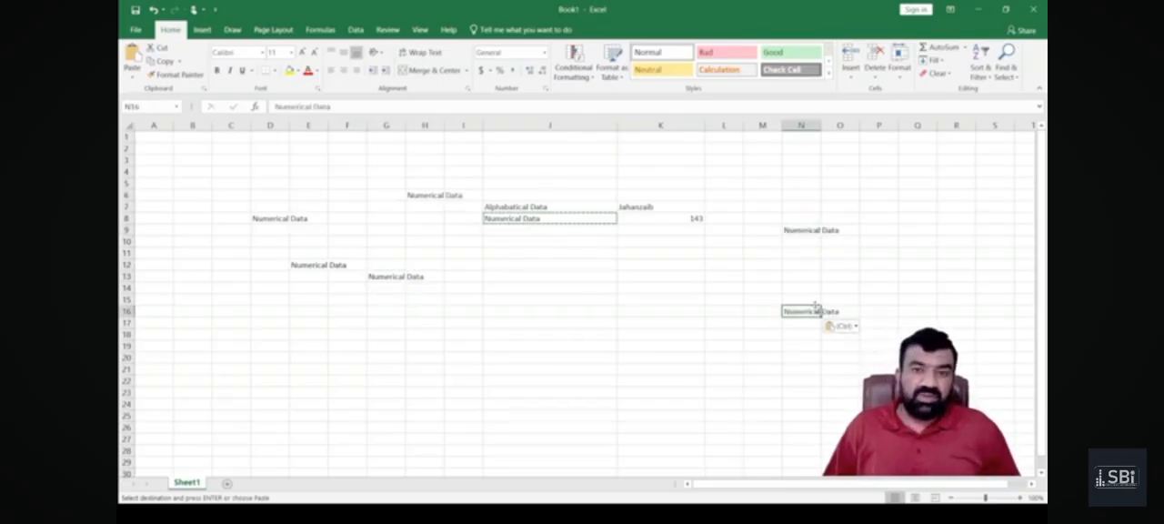
Paste the copied label into the whole range J12:J19 at once.
{"action": "left_click_drag", "start_coordinate": [545, 262], "coordinate": [547, 347]}
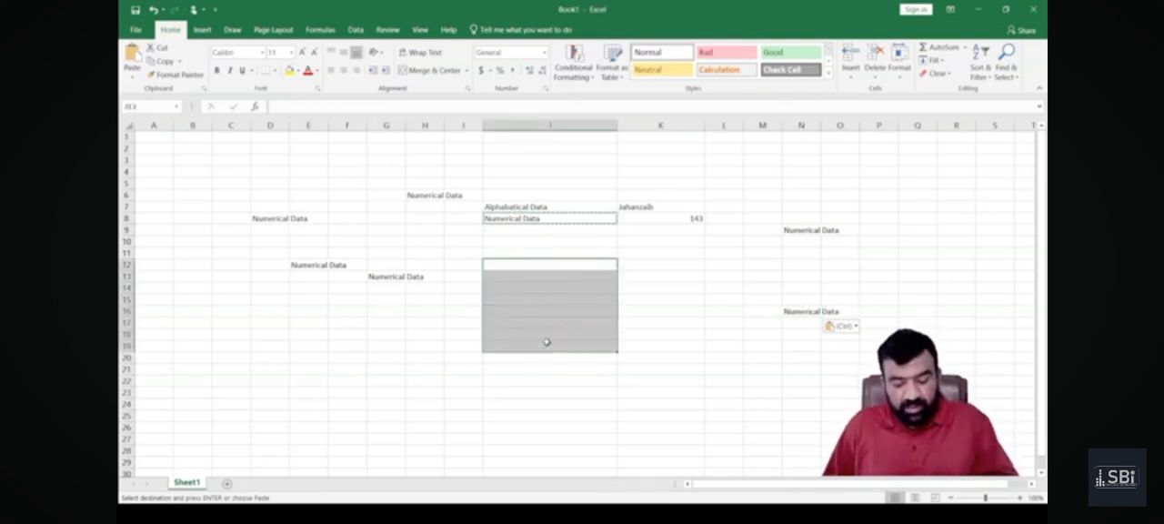
{"action": "key", "text": "ctrl+v"}
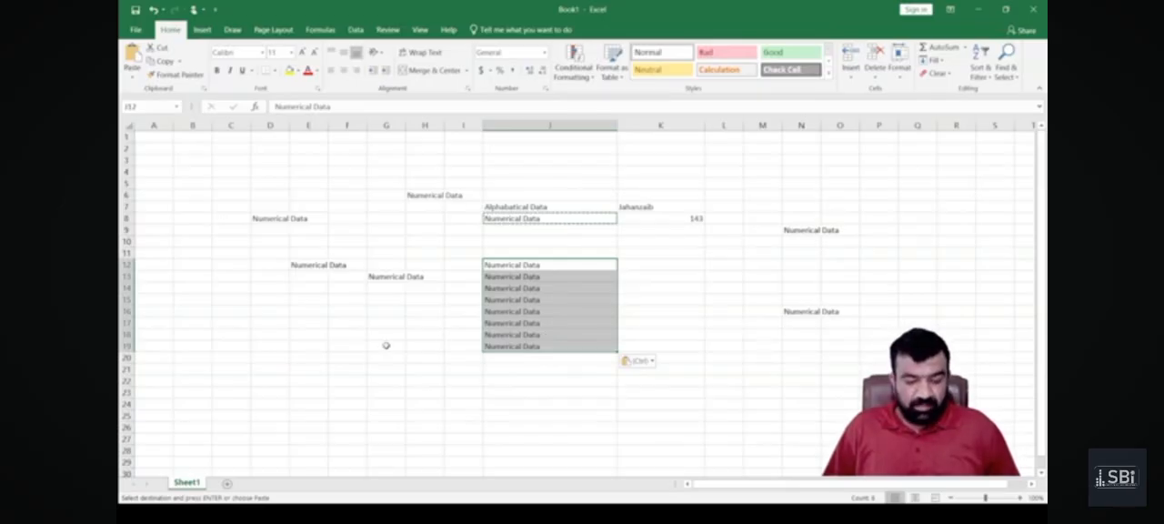
{"action": "left_click", "coordinate": [183, 333]}
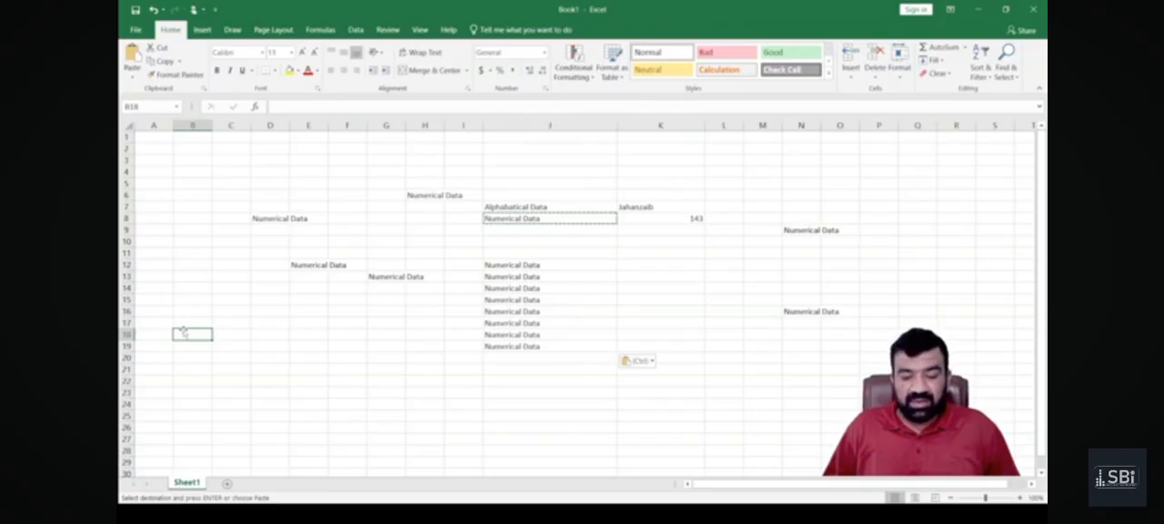
Select the non-adjacent cells E16, B10, C16, E22, I10, I21 and G16 together and paste the copied label into all of them.
{"action": "left_click_drag", "start_coordinate": [225, 289], "coordinate": [237, 382]}
{"action": "left_click", "coordinate": [290, 311]}
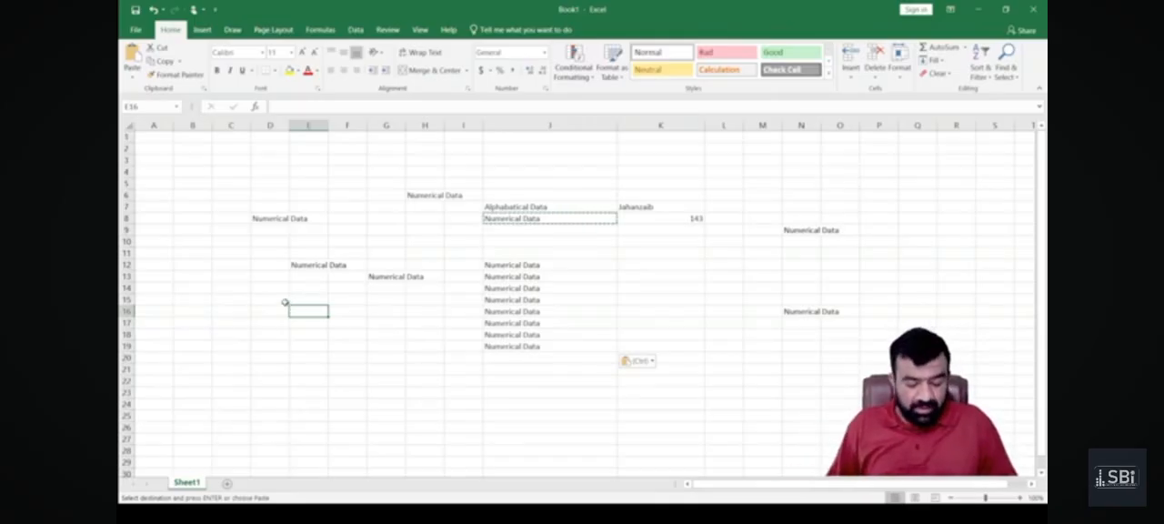
{"action": "left_click", "coordinate": [179, 245], "text": "ctrl"}
{"action": "left_click", "coordinate": [220, 311], "text": "ctrl"}
{"action": "left_click", "coordinate": [309, 382], "text": "ctrl"}
{"action": "left_click", "coordinate": [457, 241], "text": "ctrl"}
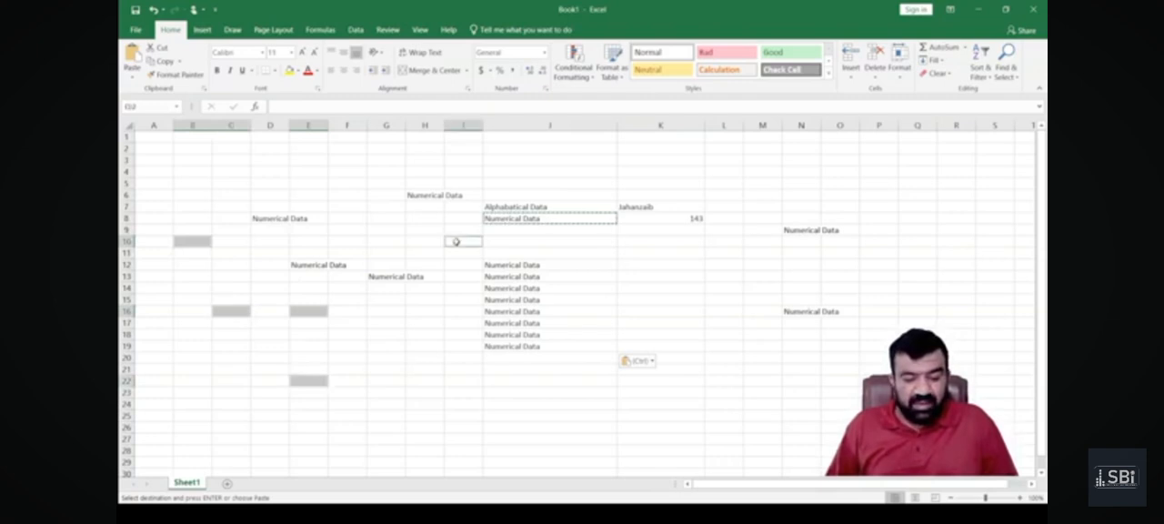
{"action": "left_click", "coordinate": [455, 367], "text": "ctrl"}
{"action": "left_click", "coordinate": [388, 313], "text": "ctrl"}
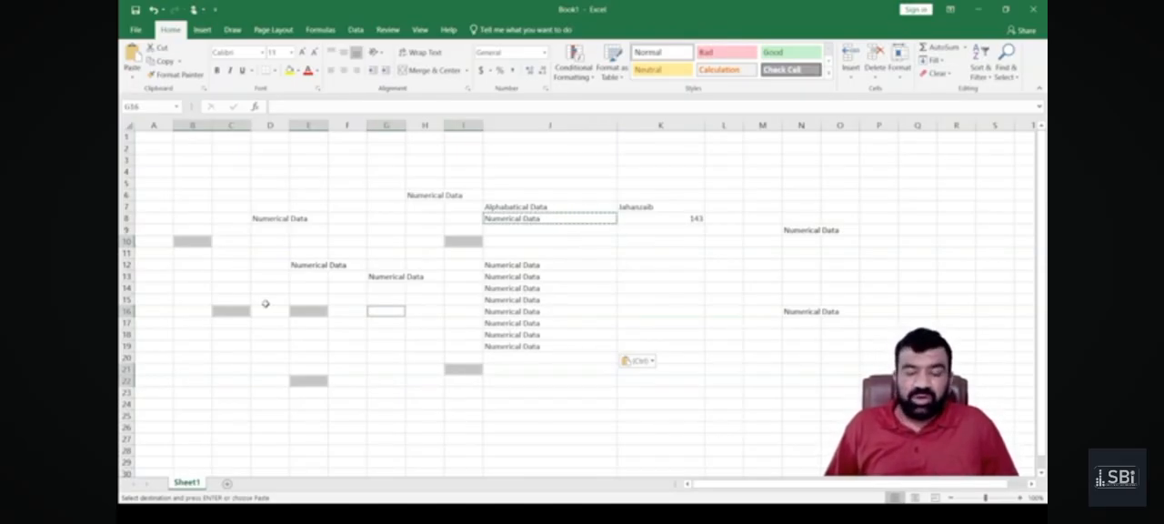
{"action": "key", "text": "ctrl+v"}
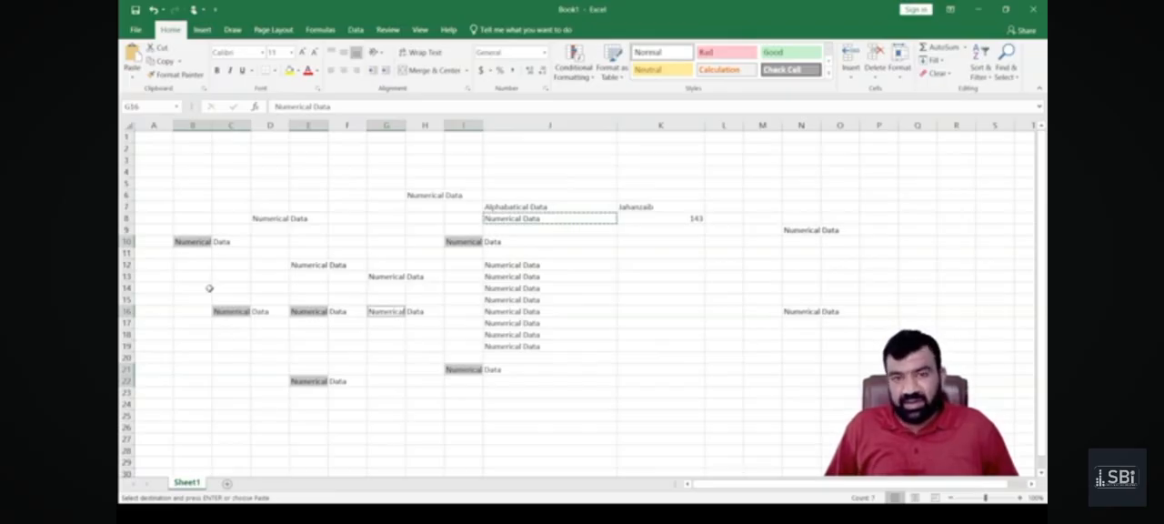
Paste the copied label one last time into cell E23, ending copy mode.
{"action": "left_click", "coordinate": [215, 380]}
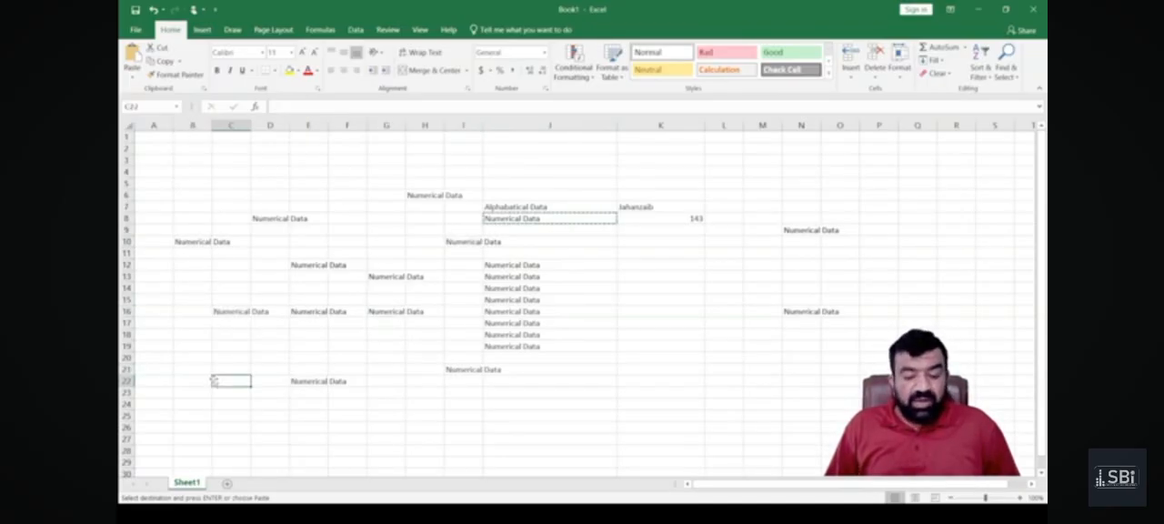
{"action": "left_click", "coordinate": [310, 390]}
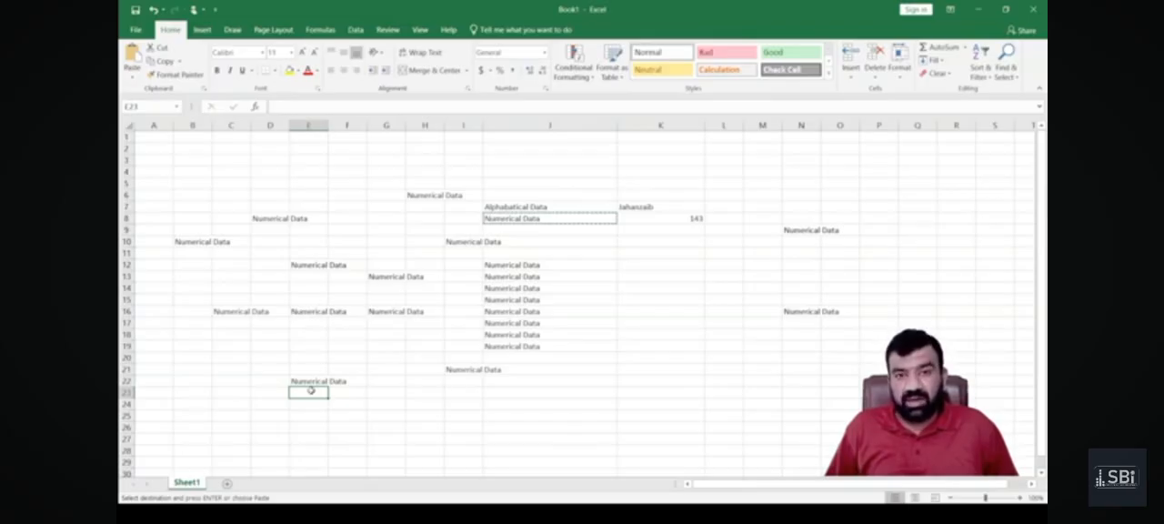
{"action": "key", "text": "Return"}
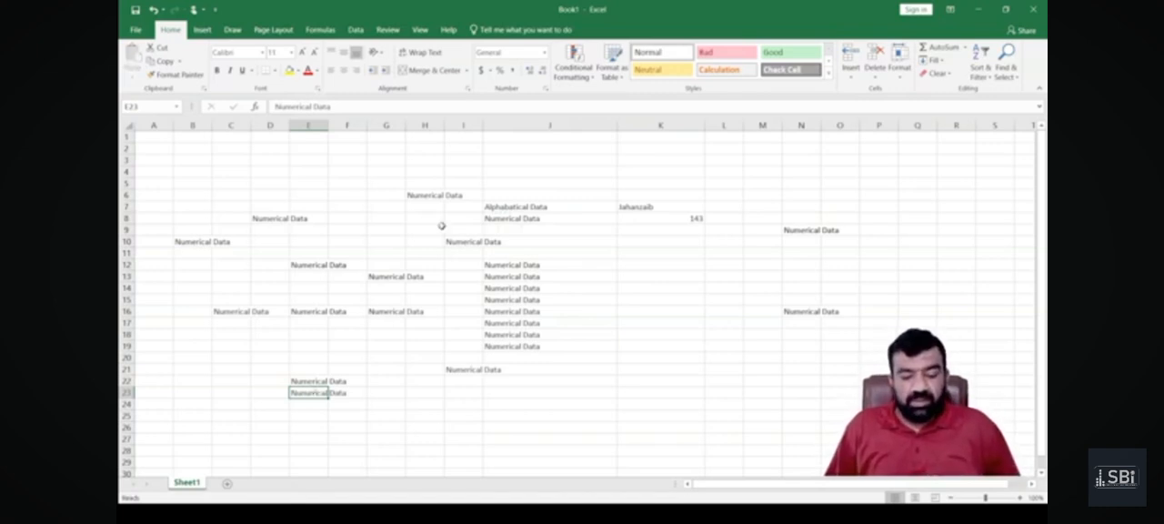
Replace the number in cell K8 with the same name as in the cell above it.
{"action": "left_click", "coordinate": [634, 218]}
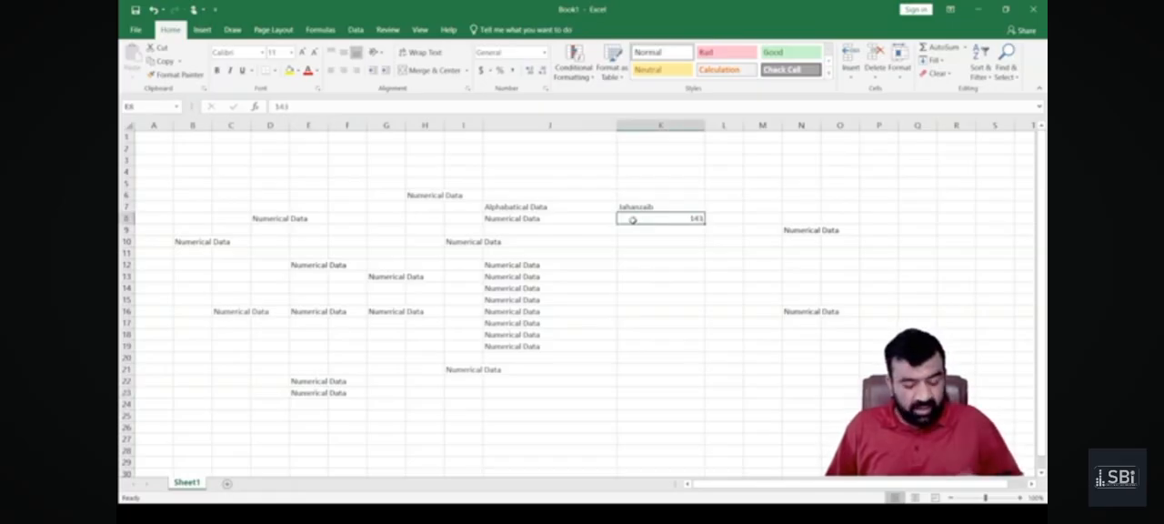
{"action": "type", "text": "Jahanzaib"}
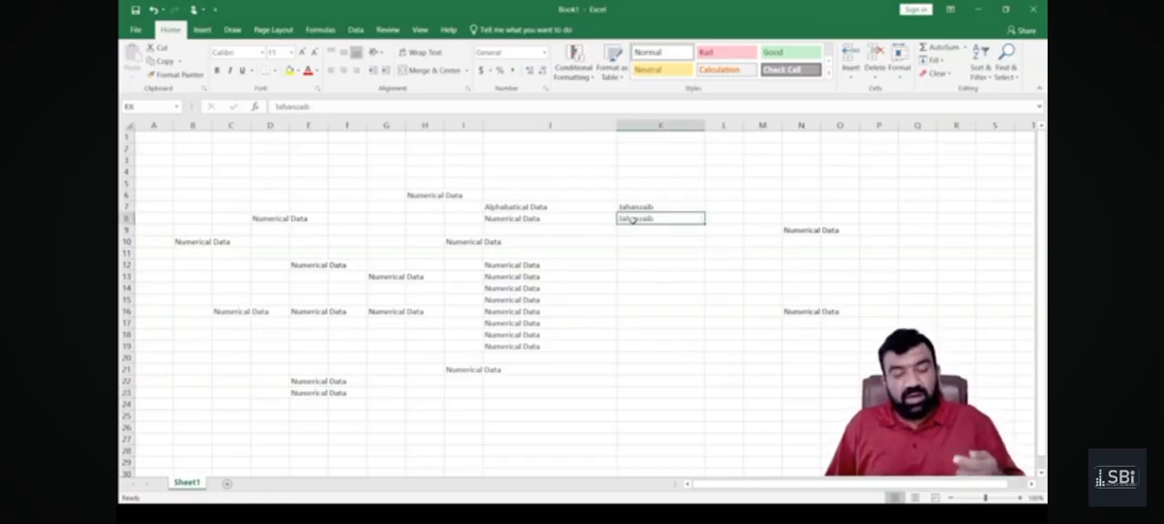
{"action": "scroll", "coordinate": [634, 220], "scroll_direction": "down", "scroll_amount": 6}
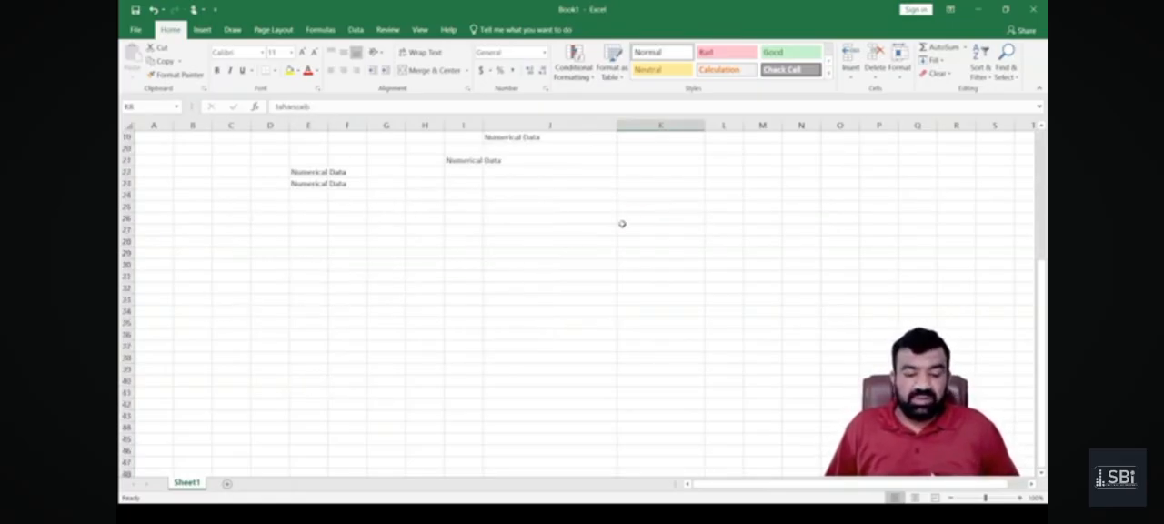
Enter January in cell E33 and repeat it in the cell directly below, E34.
{"action": "left_click", "coordinate": [296, 299]}
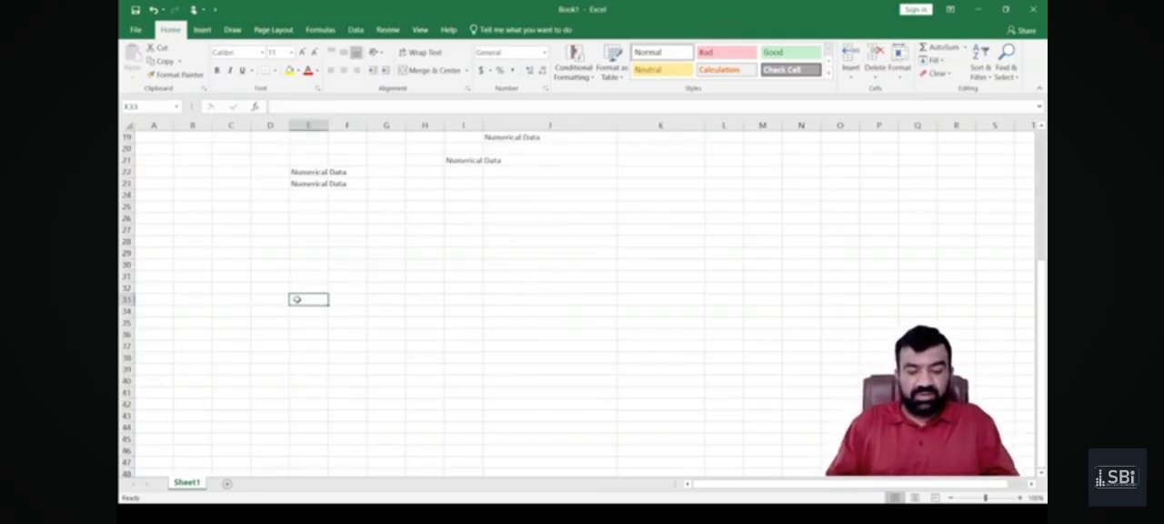
{"action": "type", "text": "Jan"}
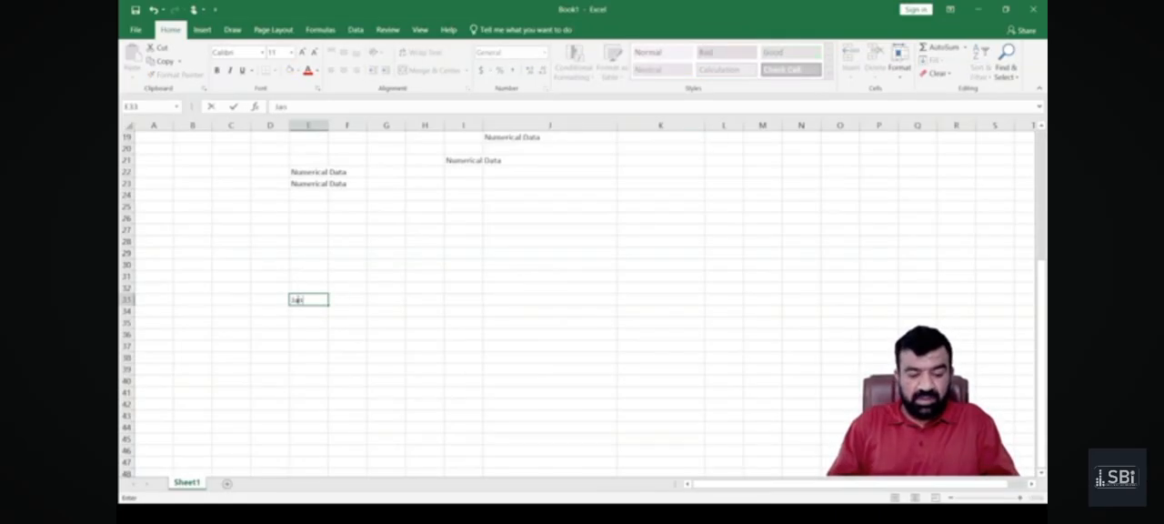
{"action": "type", "text": "uary"}
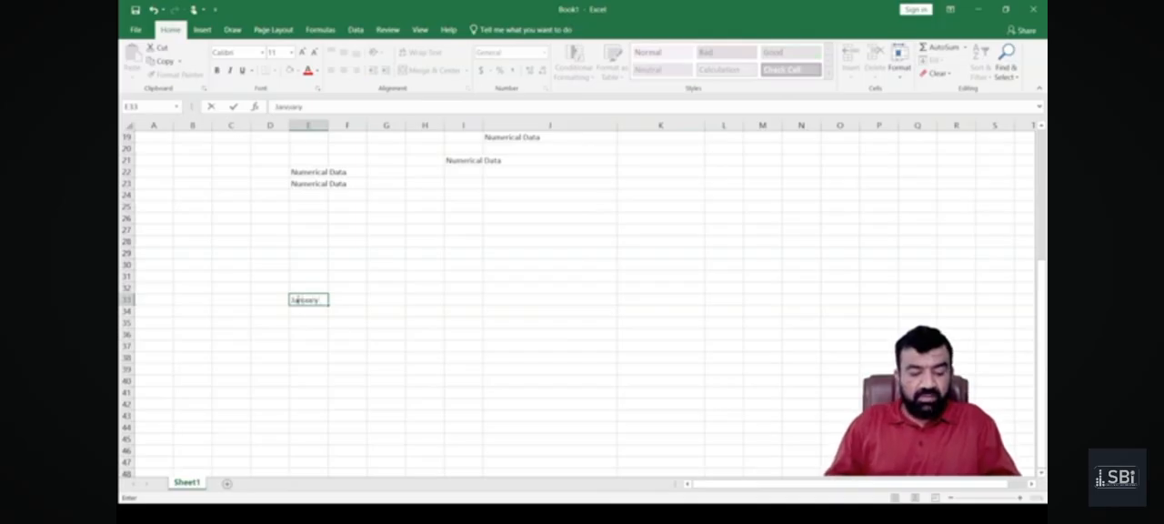
{"action": "key", "text": "Return"}
{"action": "type", "text": "January"}
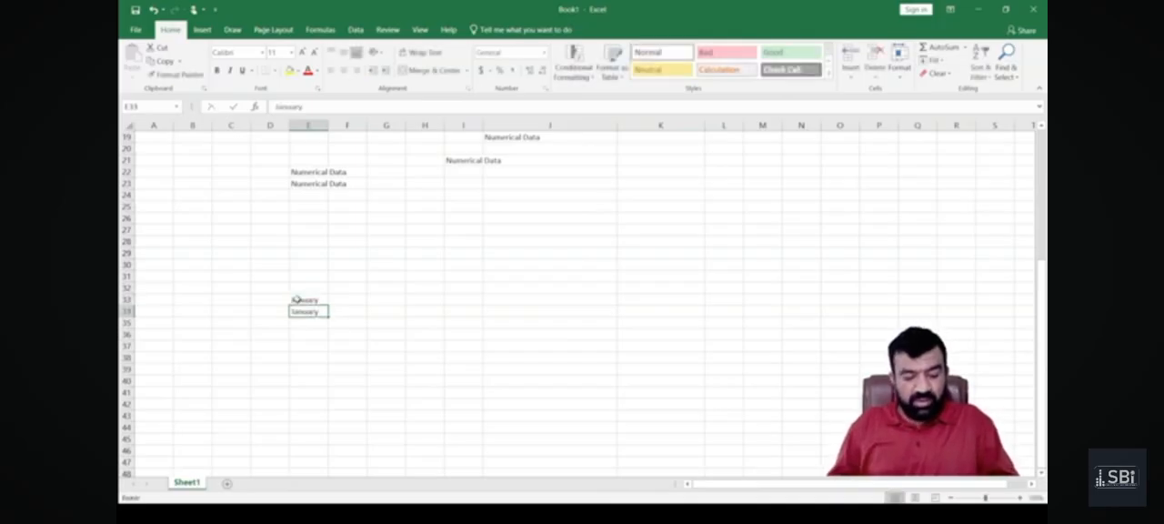
Fill January from cell E33 to the right into F33.
{"action": "key", "text": "Up"}
{"action": "key", "text": "Right"}
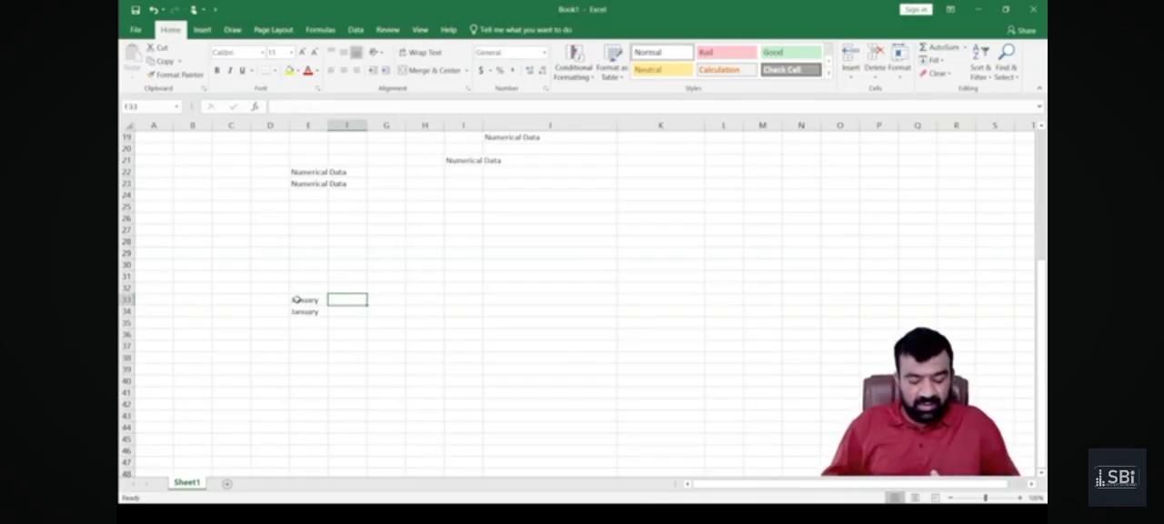
{"action": "key", "text": "ctrl+r"}
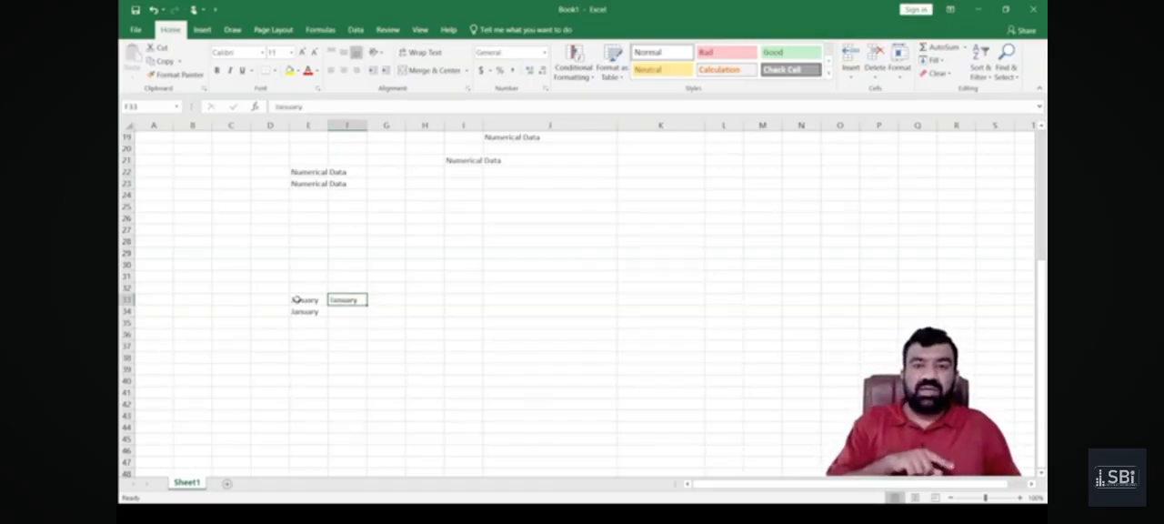
Enter the label "Copy Paste" in cell J38.
{"action": "key", "text": "Down"}
{"action": "key", "text": "Down"}
{"action": "key", "text": "Down"}
{"action": "key", "text": "Down"}
{"action": "key", "text": "Down"}
{"action": "key", "text": "Right"}
{"action": "key", "text": "Right"}
{"action": "key", "text": "Right"}
{"action": "key", "text": "Right"}
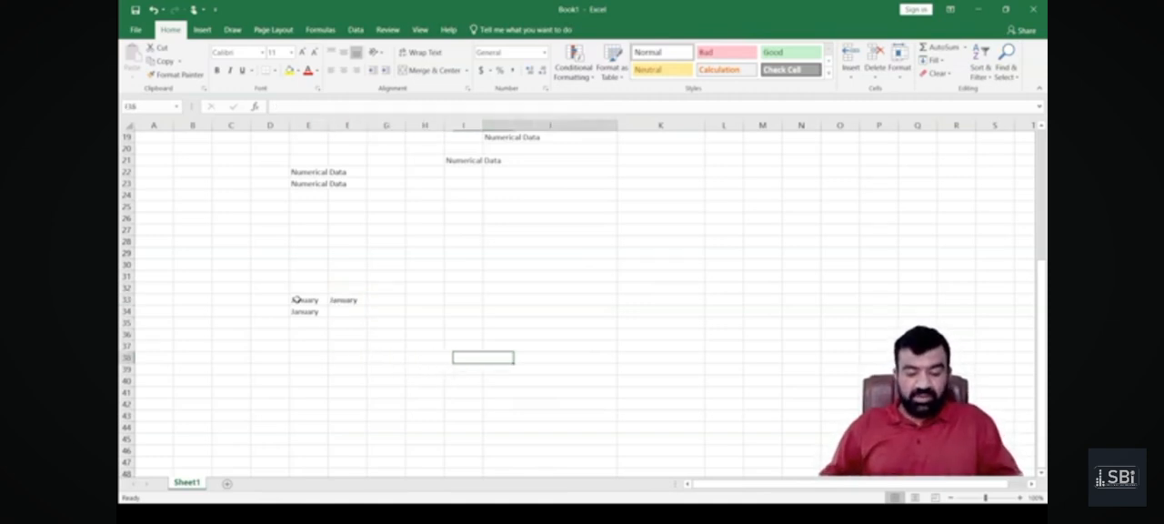
{"action": "type", "text": "Copy Past"}
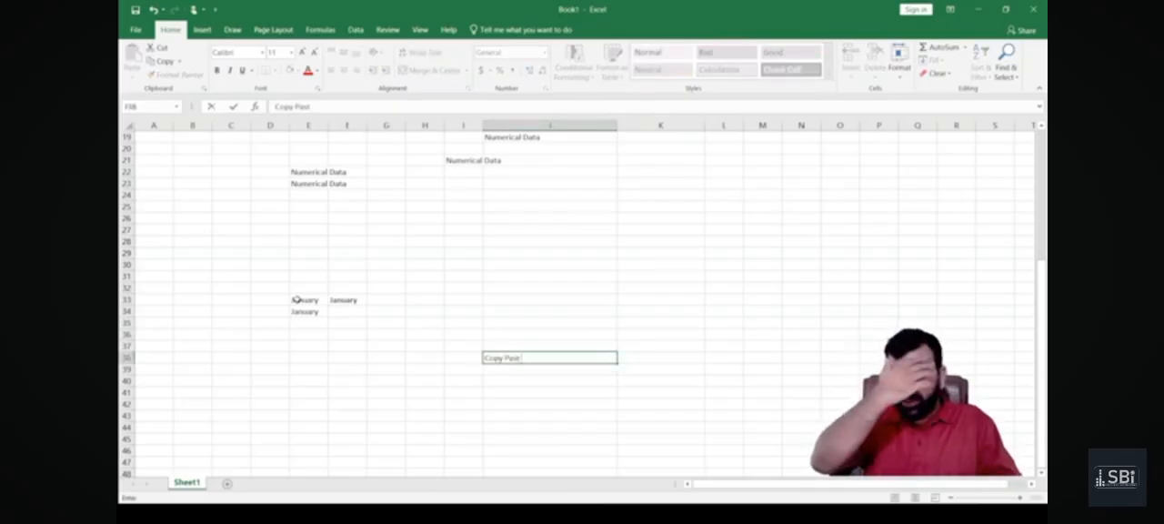
{"action": "type", "text": "e"}
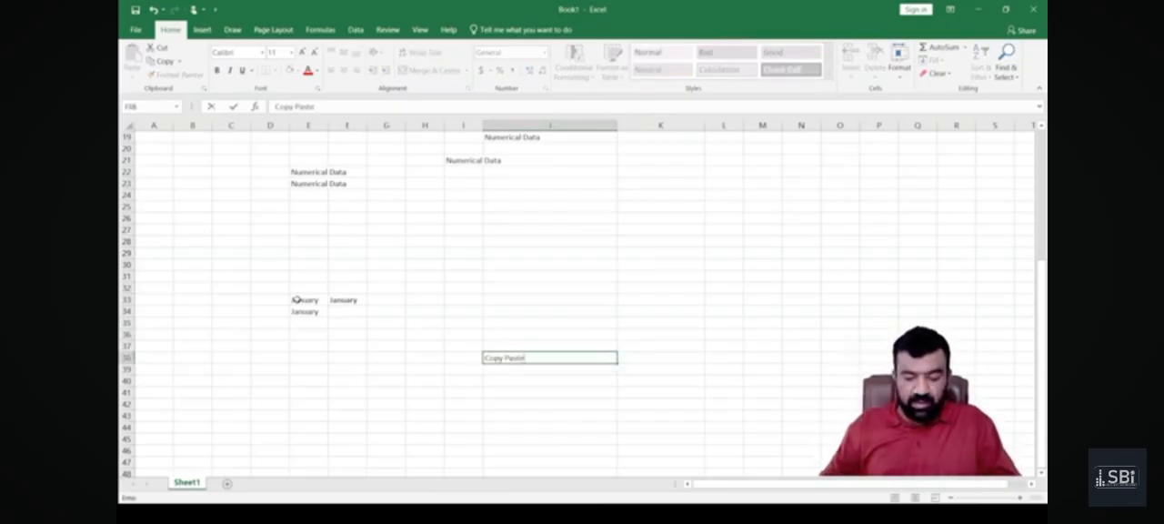
Enter the shortcut text "Ctrl C Ctrl V" in cell K38 beside the Copy Paste label.
{"action": "key", "text": "Tab"}
{"action": "type", "text": "Ctrl C"}
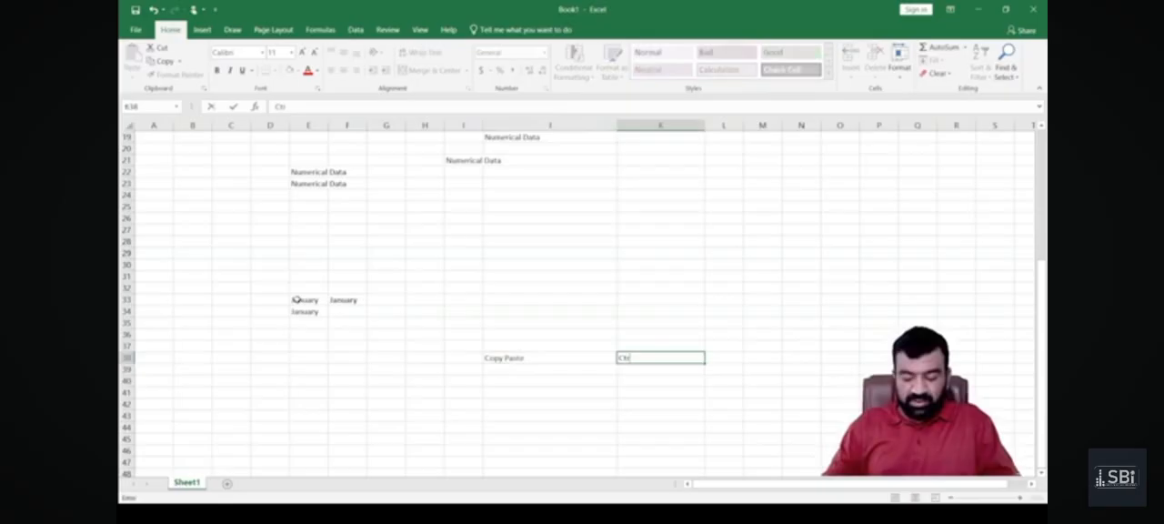
{"action": "type", "text": " Ctrl V"}
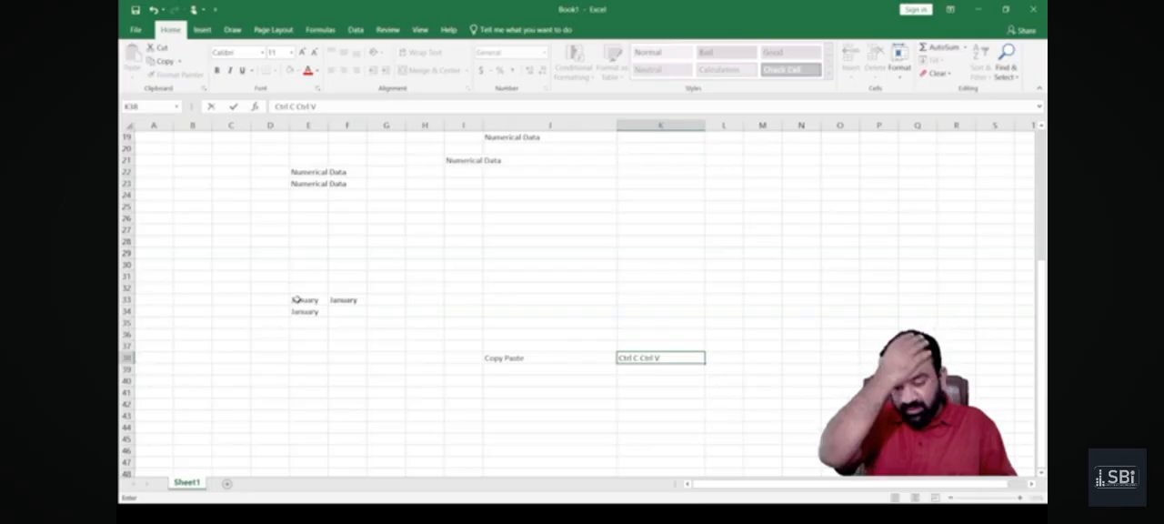
{"action": "key", "text": "Return"}
{"action": "key", "text": "Left"}
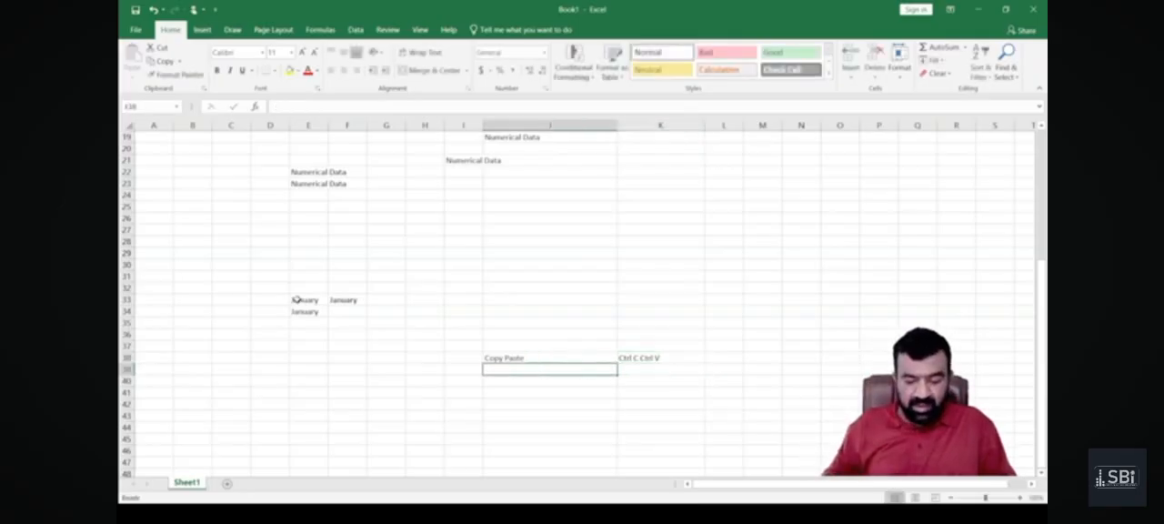
{"action": "type", "text": "C"}
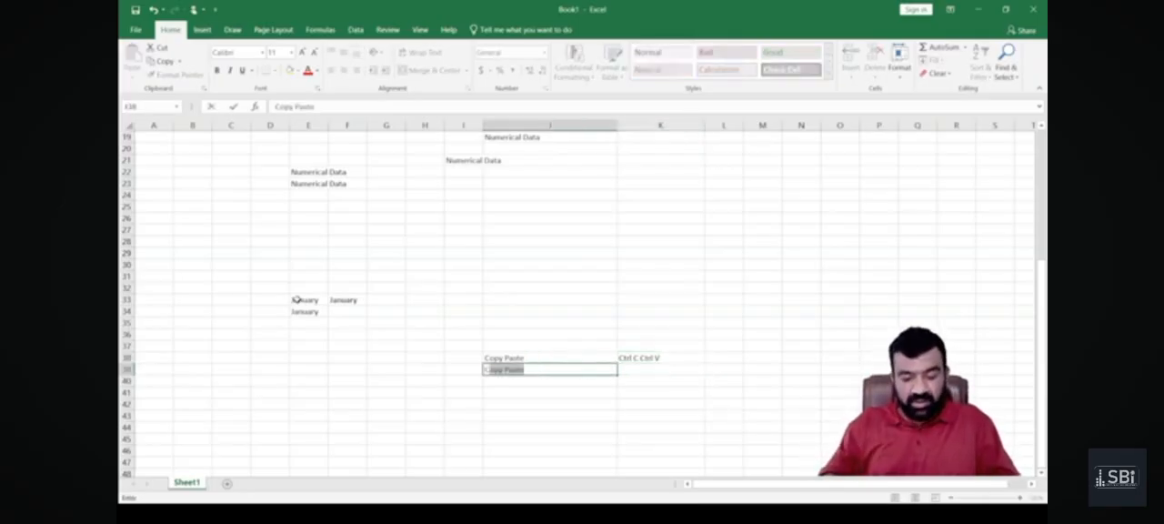
{"action": "key", "text": "BackSpace"}
{"action": "key", "text": "BackSpace"}
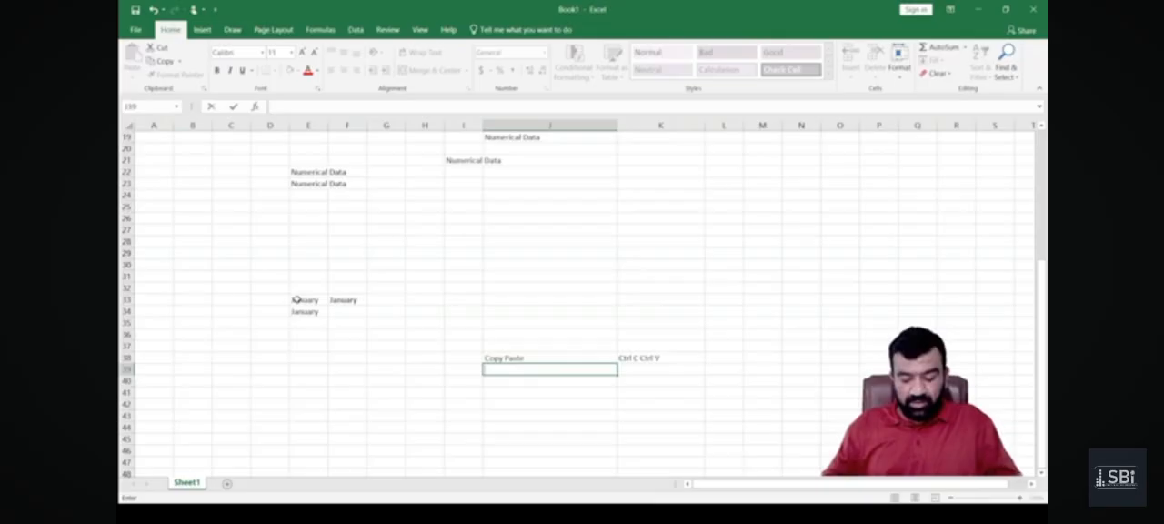
Enter "Ctrl D" in cell K39 and its description "copy down" in L39.
{"action": "key", "text": "Right"}
{"action": "type", "text": "Ctrl D"}
{"action": "key", "text": "Right"}
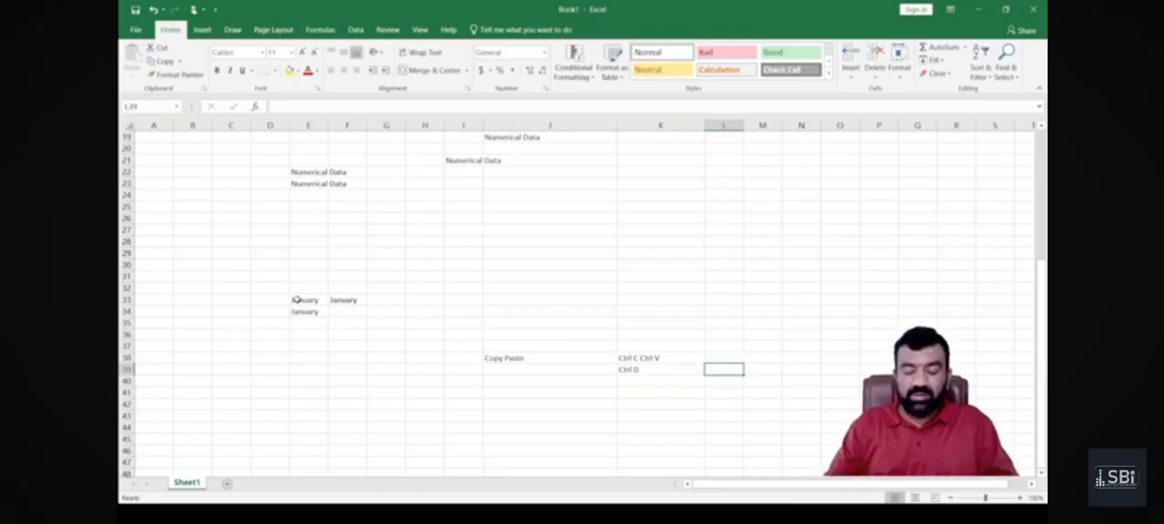
{"action": "type", "text": "copy down"}
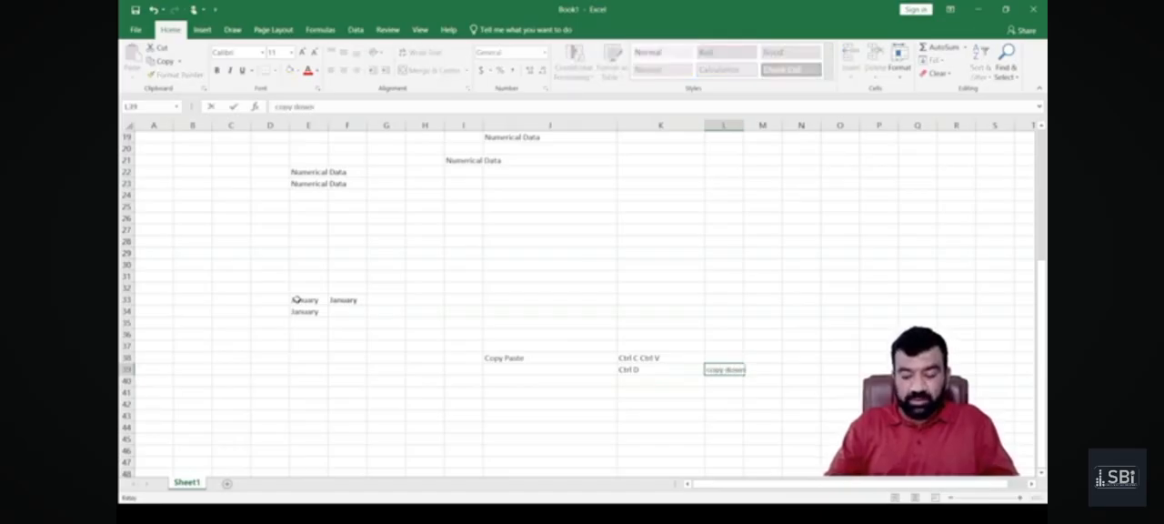
{"action": "key", "text": "Return"}
Enter "Ctrl r" in cell K40.
{"action": "type", "text": "Ctrl"}
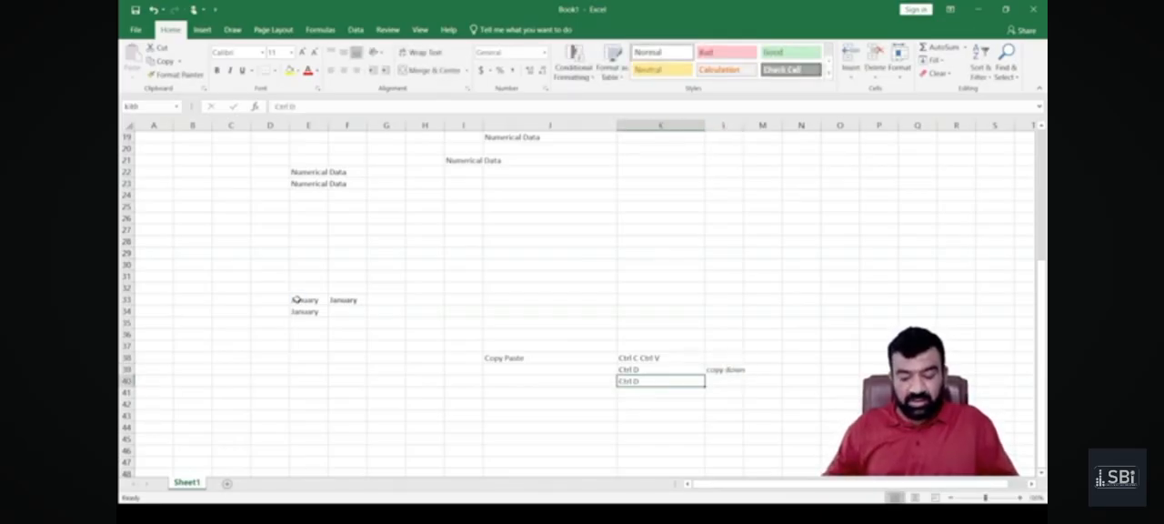
{"action": "type", "text": " r"}
{"action": "key", "text": "Tab"}
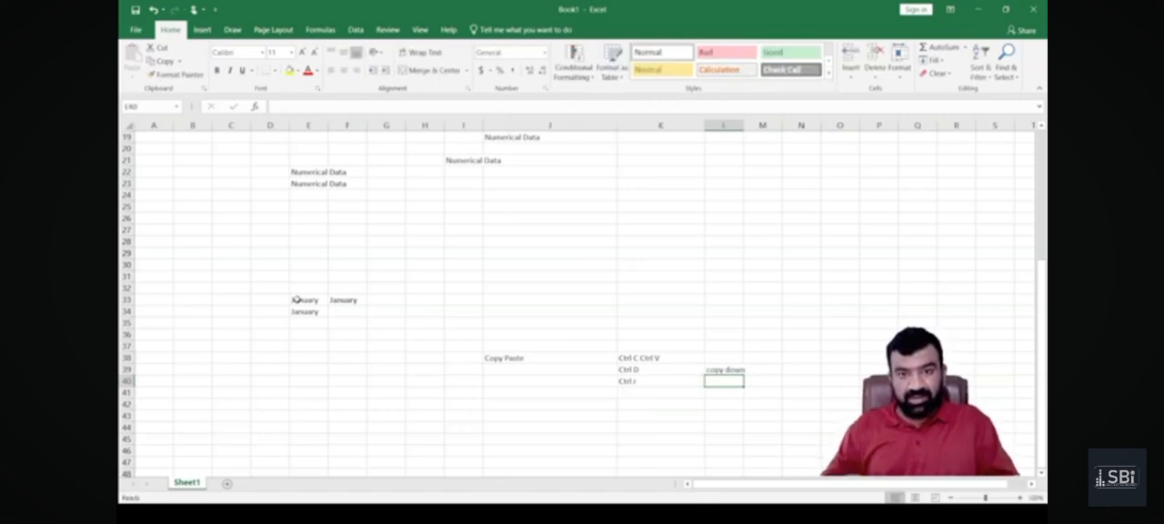
Fill cell L40 from the cell above and change its text to "copy Right".
{"action": "key", "text": "ctrl+d"}
{"action": "key", "text": "F2"}
{"action": "key", "text": "BackSpace"}
{"action": "key", "text": "BackSpace"}
{"action": "key", "text": "BackSpace"}
{"action": "key", "text": "BackSpace"}
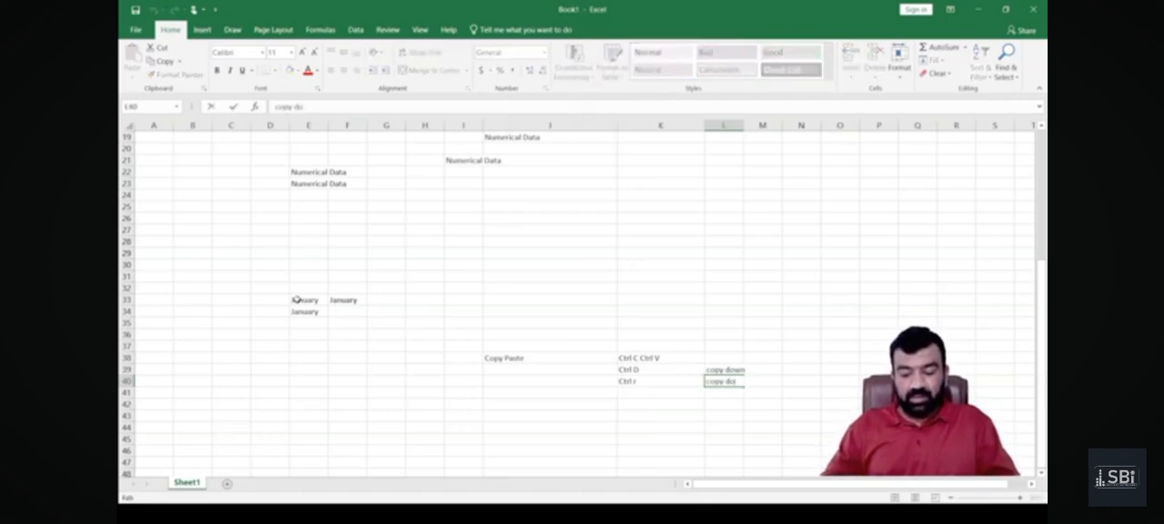
{"action": "type", "text": "Right"}
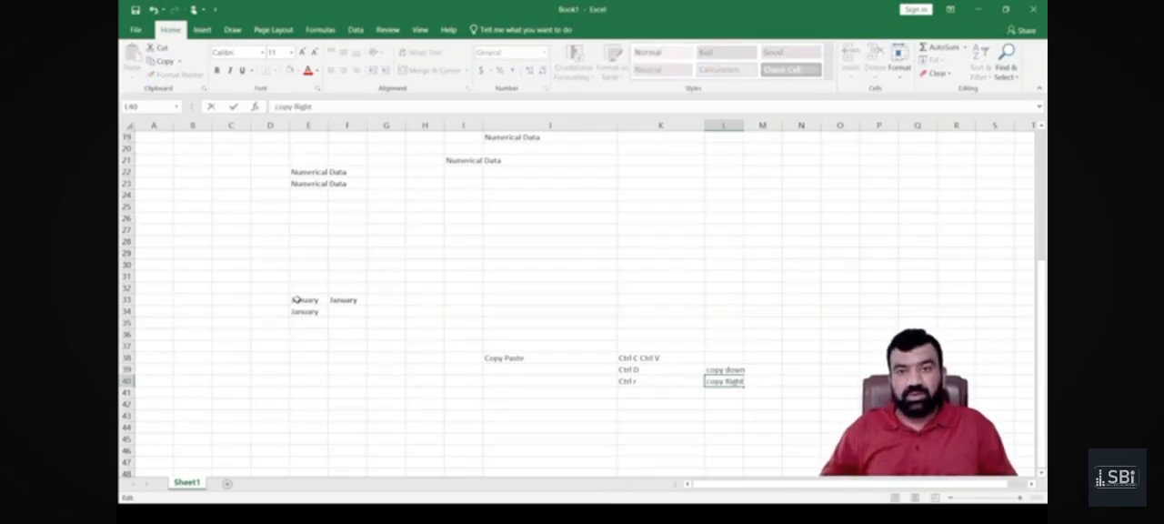
{"action": "key", "text": "Return"}
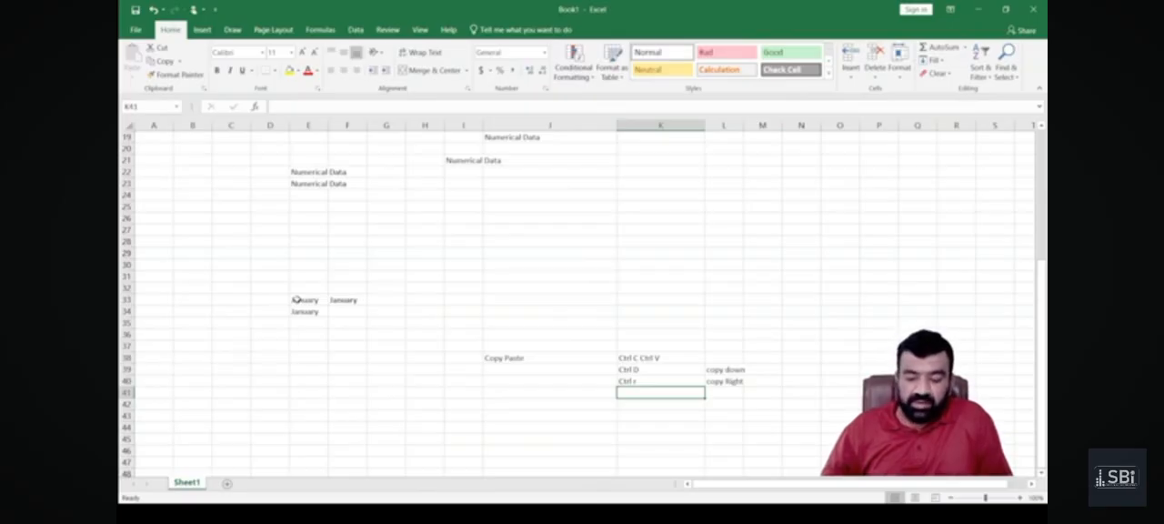
Move the name from cell K7 to cell K18 by cutting and pasting it.
{"action": "key", "text": "Up"}
{"action": "key", "text": "Up"}
{"action": "key", "text": "Up"}
{"action": "key", "text": "Up"}
{"action": "key", "text": "Up"}
{"action": "key", "text": "Up"}
{"action": "key", "text": "Up"}
{"action": "key", "text": "Up"}
{"action": "key", "text": "Up"}
{"action": "key", "text": "Up"}
{"action": "key", "text": "Up"}
{"action": "key", "text": "Up"}
{"action": "key", "text": "Up"}
{"action": "key", "text": "Up"}
{"action": "key", "text": "Up"}
{"action": "key", "text": "Up"}
{"action": "key", "text": "Up"}
{"action": "key", "text": "Up"}
{"action": "key", "text": "Up"}
{"action": "key", "text": "Up"}
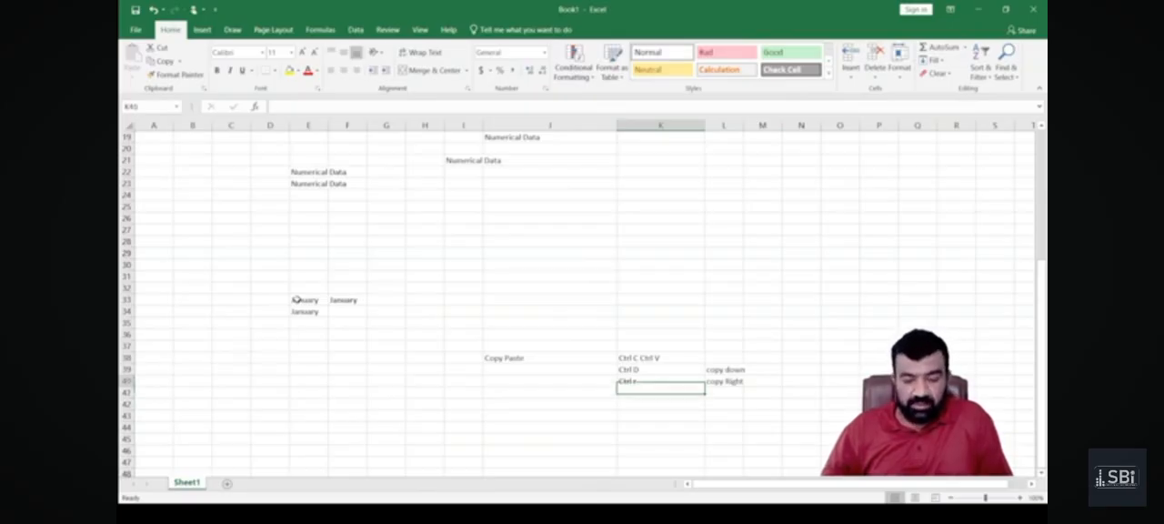
{"action": "key", "text": "Up"}
{"action": "key", "text": "Up"}
{"action": "key", "text": "Up"}
{"action": "key", "text": "Up"}
{"action": "key", "text": "Up"}
{"action": "key", "text": "Up"}
{"action": "key", "text": "Up"}
{"action": "key", "text": "Up"}
{"action": "key", "text": "Up"}
{"action": "key", "text": "Up"}
{"action": "key", "text": "Up"}
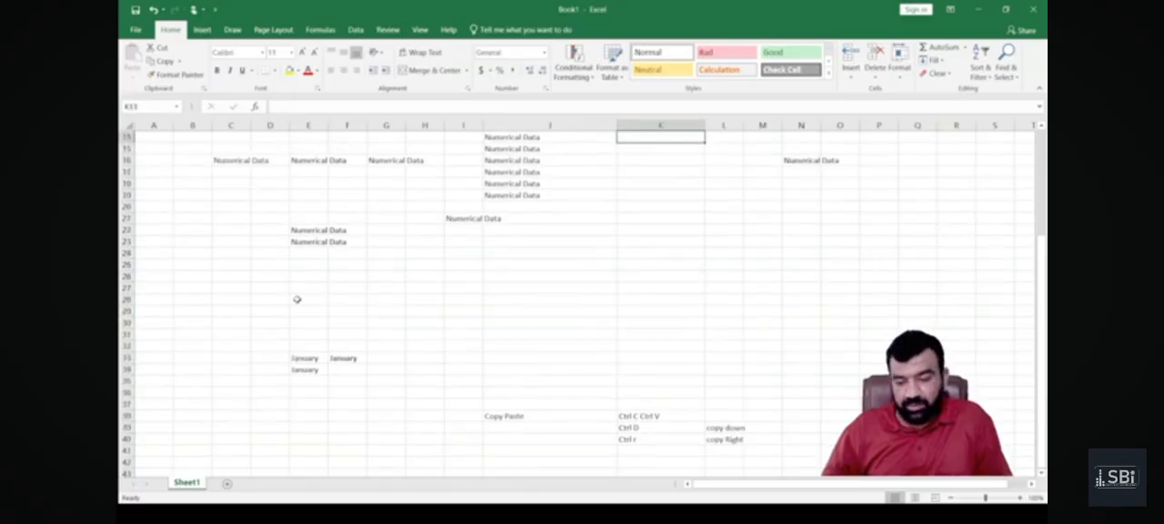
{"action": "key", "text": "Down"}
{"action": "key", "text": "Down"}
{"action": "key", "text": "Down"}
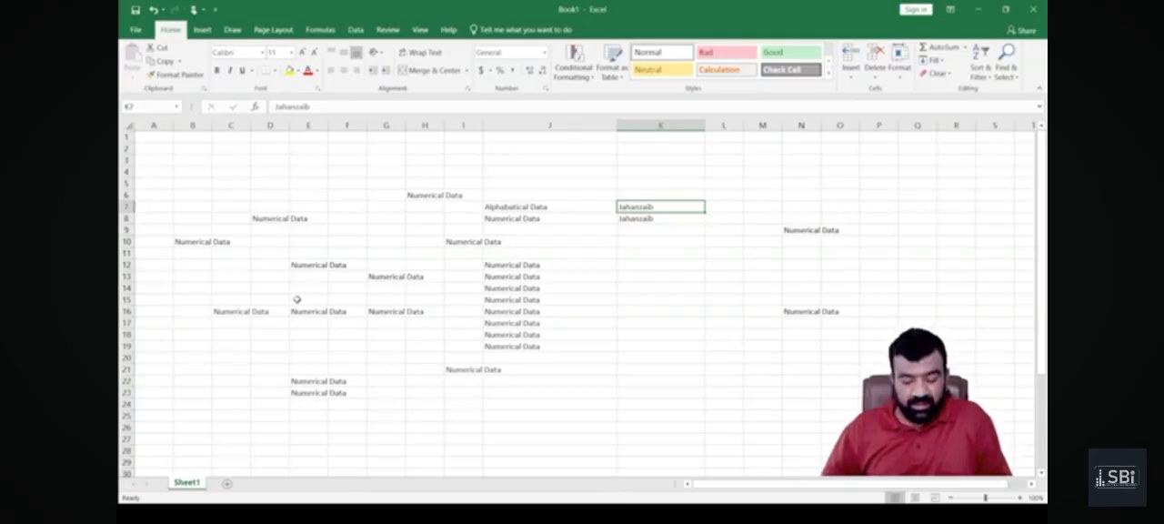
{"action": "key", "text": "ctrl+c"}
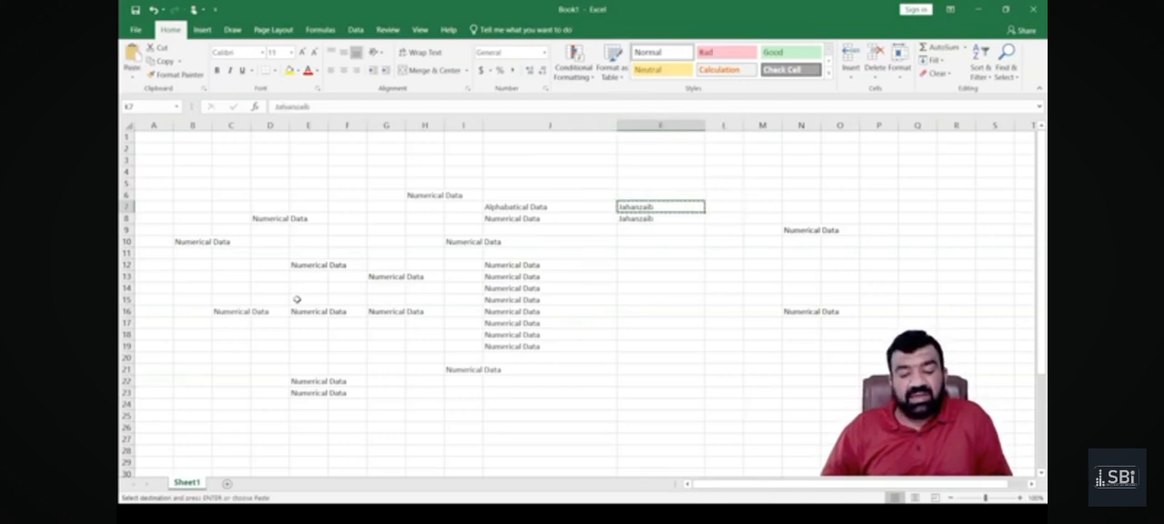
{"action": "key", "text": "Down"}
{"action": "key", "text": "Down"}
{"action": "key", "text": "Down"}
{"action": "key", "text": "Down"}
{"action": "key", "text": "Down"}
{"action": "key", "text": "Down"}
{"action": "key", "text": "Down"}
{"action": "key", "text": "Down"}
{"action": "key", "text": "Down"}
{"action": "key", "text": "Down"}
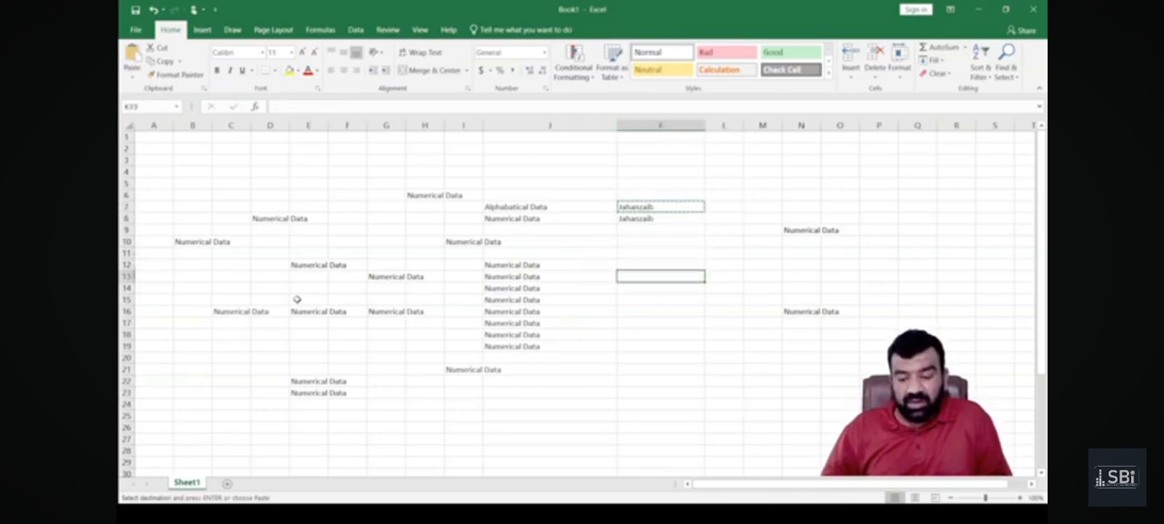
{"action": "key", "text": "Down"}
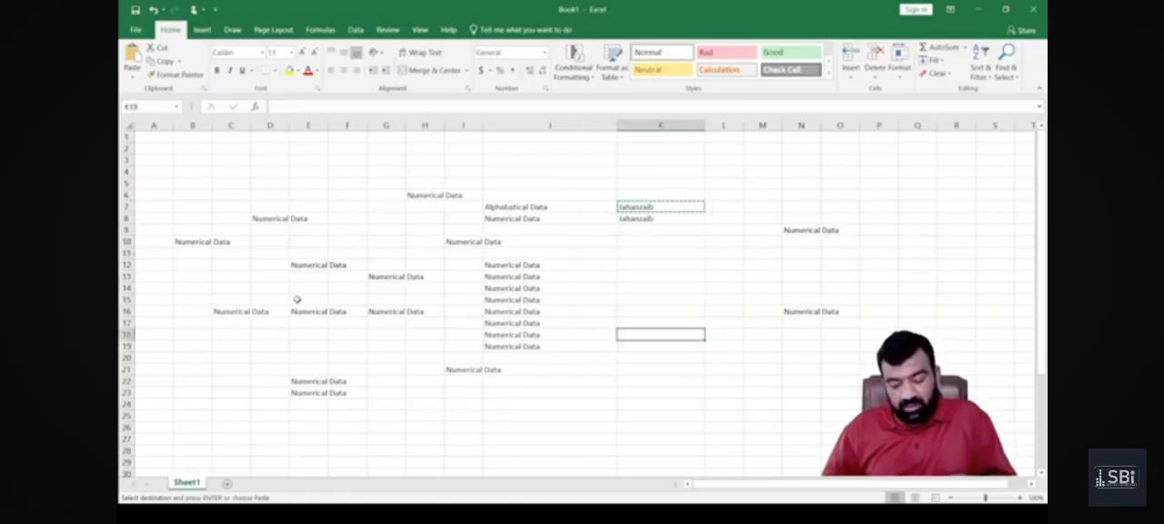
{"action": "key", "text": "Return"}
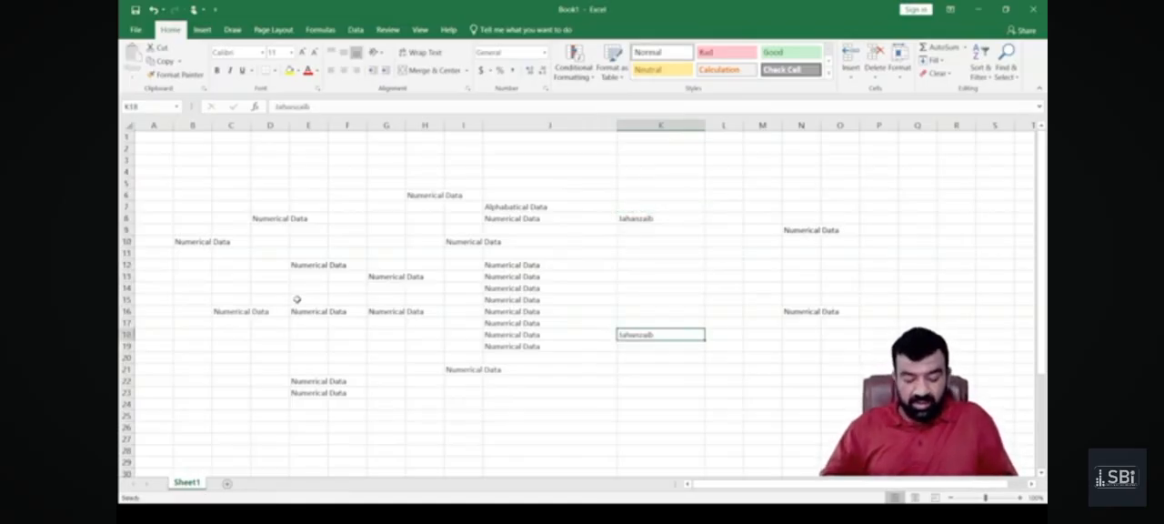
Search for Word, switch to it and start with a blank document.
{"action": "key", "text": "super"}
{"action": "type", "text": "word"}
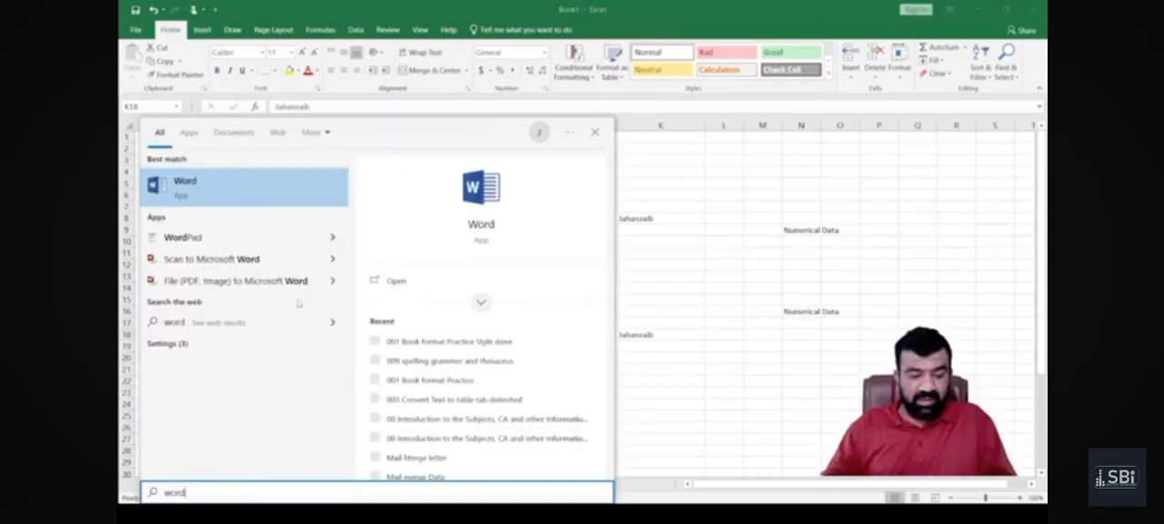
{"action": "key", "text": "Return"}
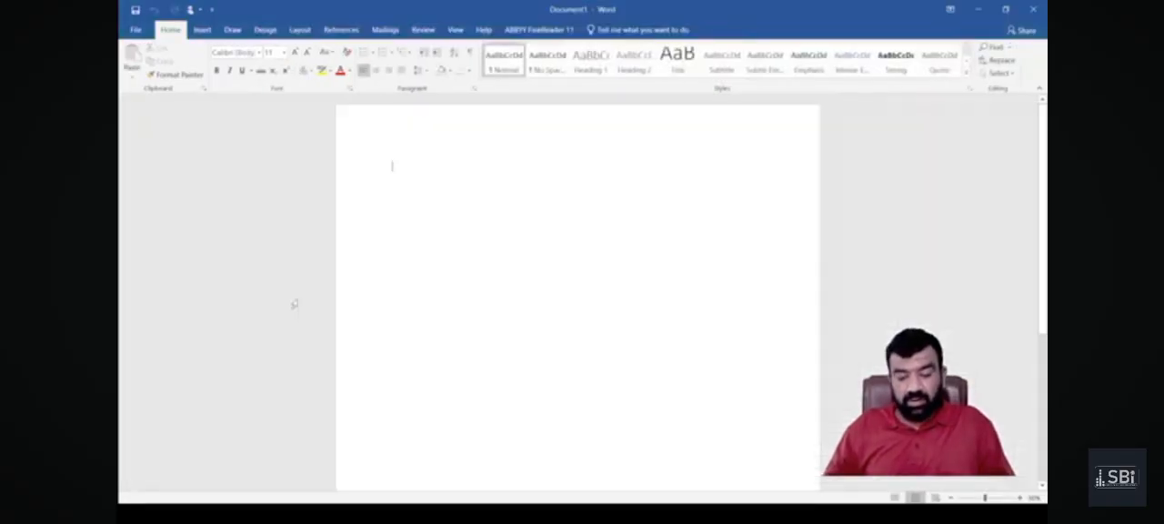
Write a person's full name on the first line and cut its last word.
{"action": "key", "text": "ctrl+shift+Left"}
{"action": "key", "text": "BackSpace"}
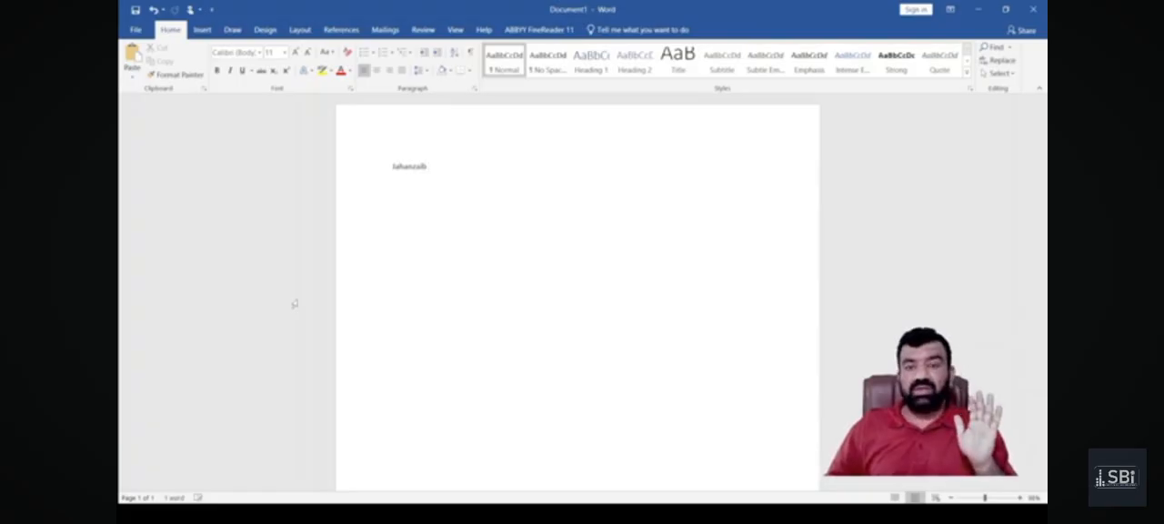
Paste the cut surname three lines below the first name.
{"action": "key", "text": "Return"}
{"action": "key", "text": "Return"}
{"action": "key", "text": "Return"}
{"action": "key", "text": "Return"}
{"action": "key", "text": "Return"}
{"action": "key", "text": "Return"}
{"action": "key", "text": "Return"}
{"action": "key", "text": "ctrl+v"}
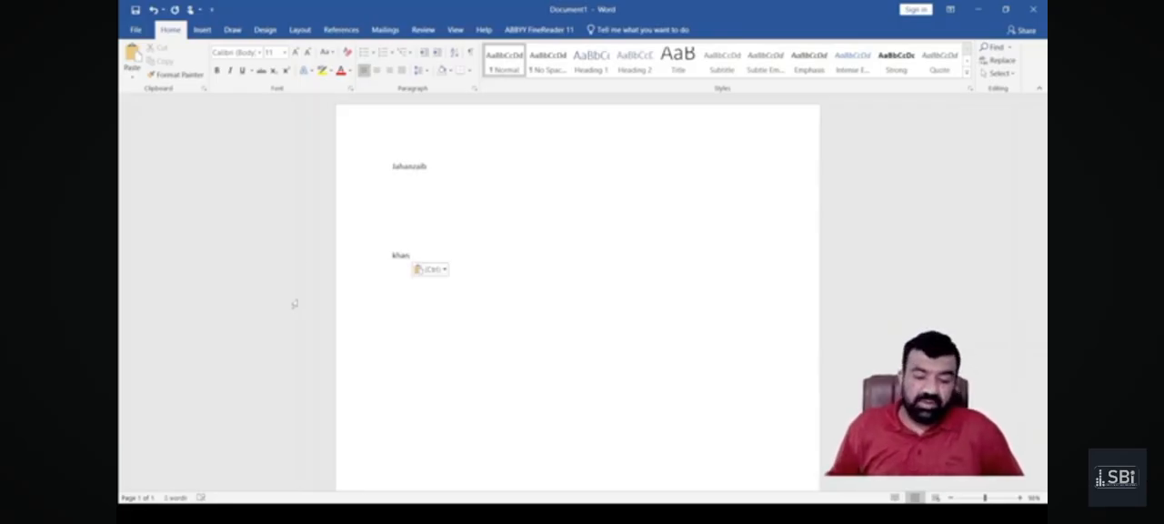
Close the Word document without saving and return to the Excel worksheet.
{"action": "left_click", "coordinate": [1033, 9]}
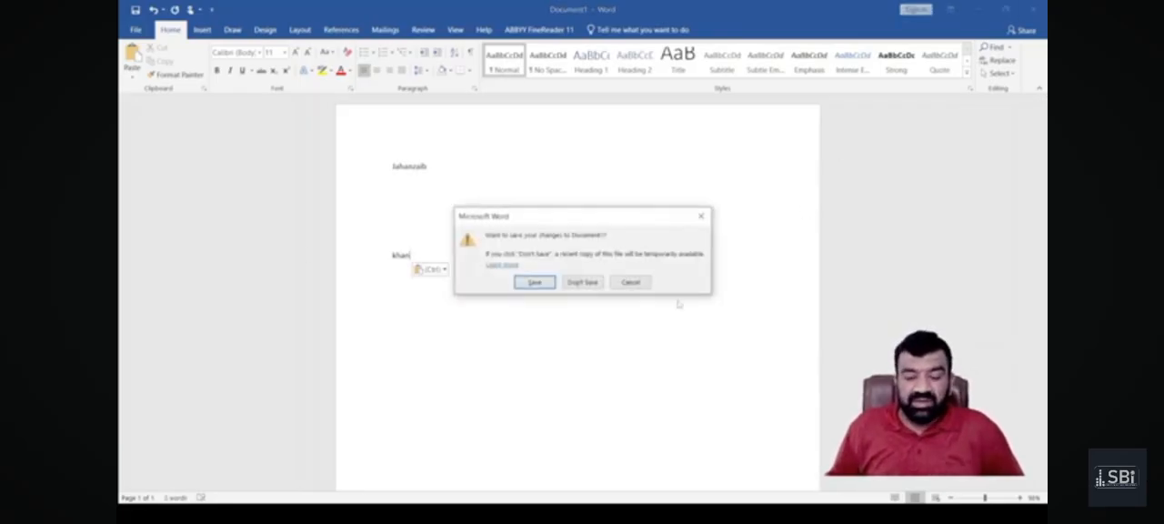
{"action": "left_click", "coordinate": [596, 282]}
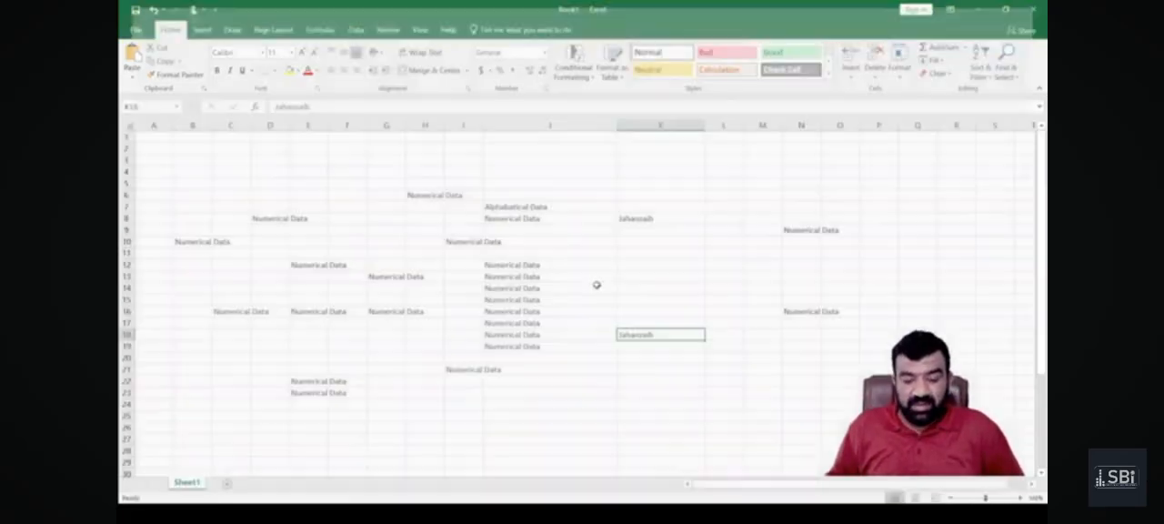
Cut the name from cell K8 and paste it into cell B24.
{"action": "left_click", "coordinate": [626, 220]}
{"action": "key", "text": "ctrl+c"}
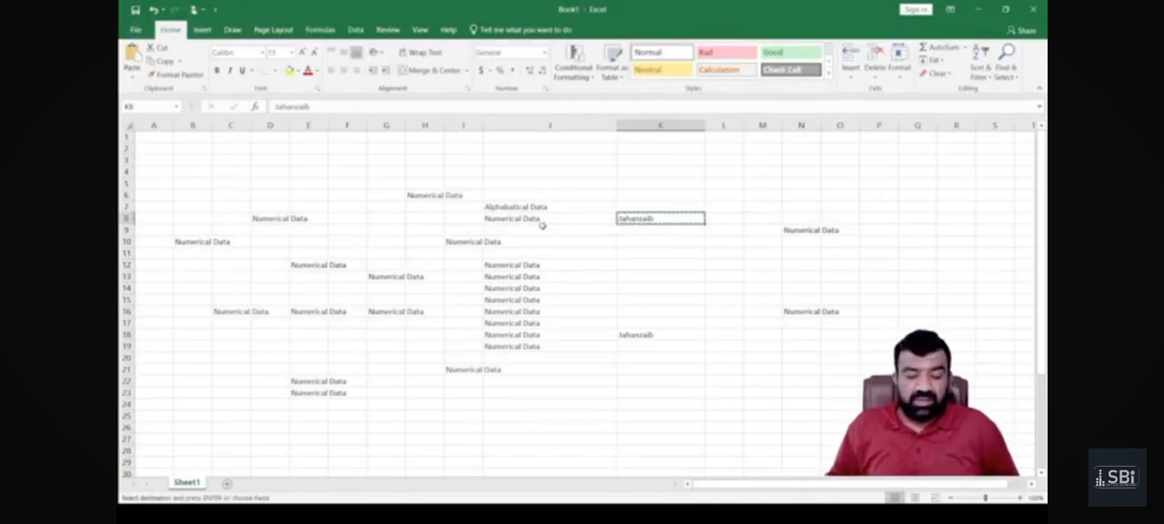
{"action": "left_click", "coordinate": [205, 405]}
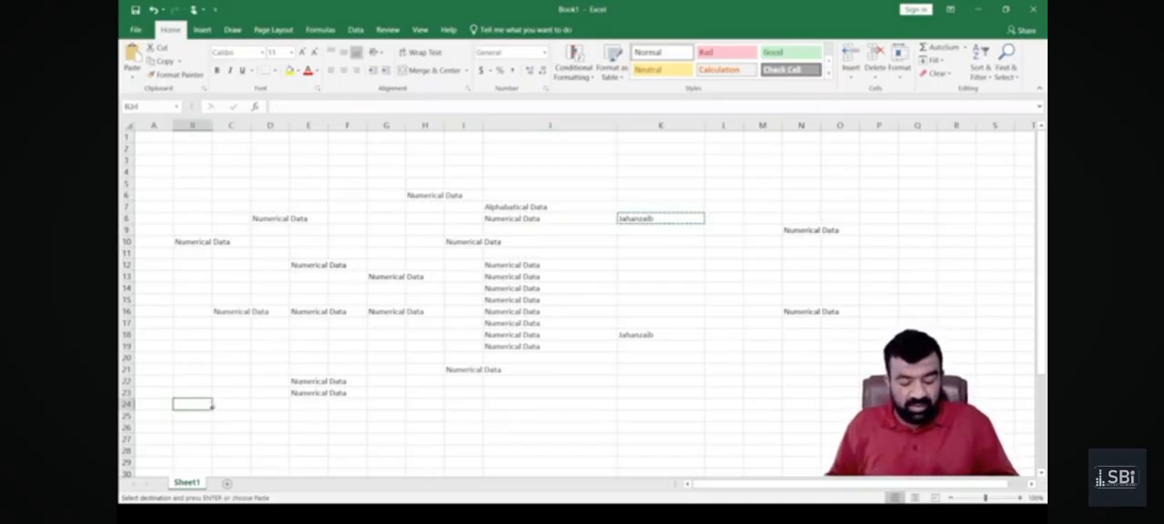
{"action": "key", "text": "Return"}
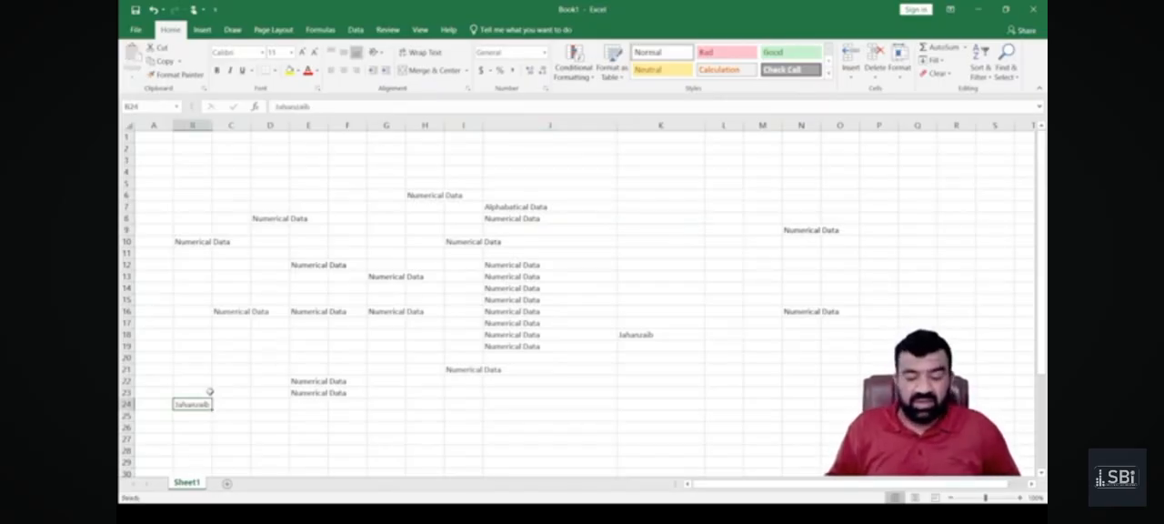
Enter the heading "Flash Fill" in cell C52 and make it bold.
{"action": "scroll", "coordinate": [209, 388], "scroll_direction": "down", "scroll_amount": 10}
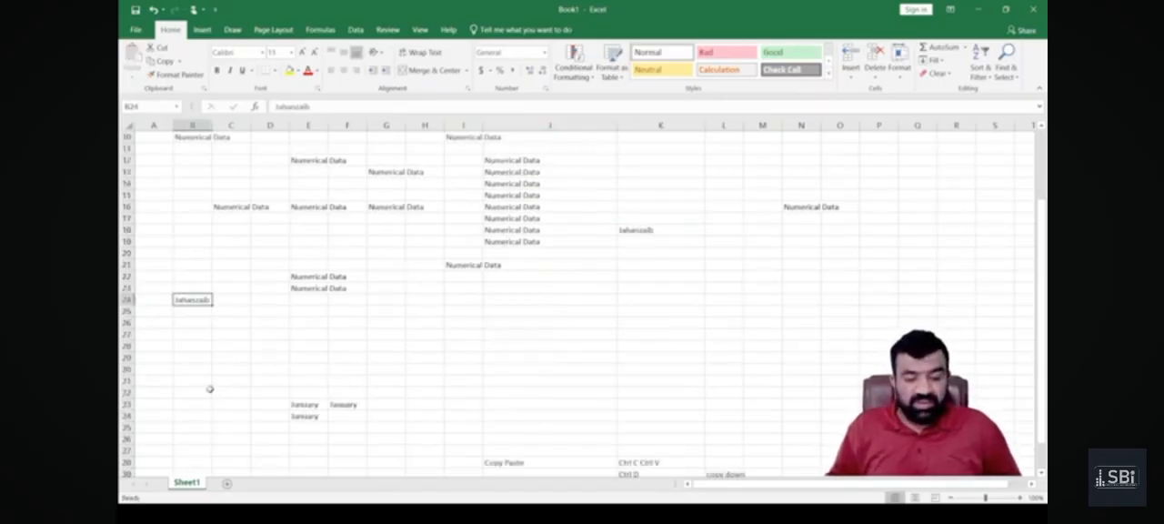
{"action": "scroll", "coordinate": [209, 388], "scroll_direction": "down", "scroll_amount": 6}
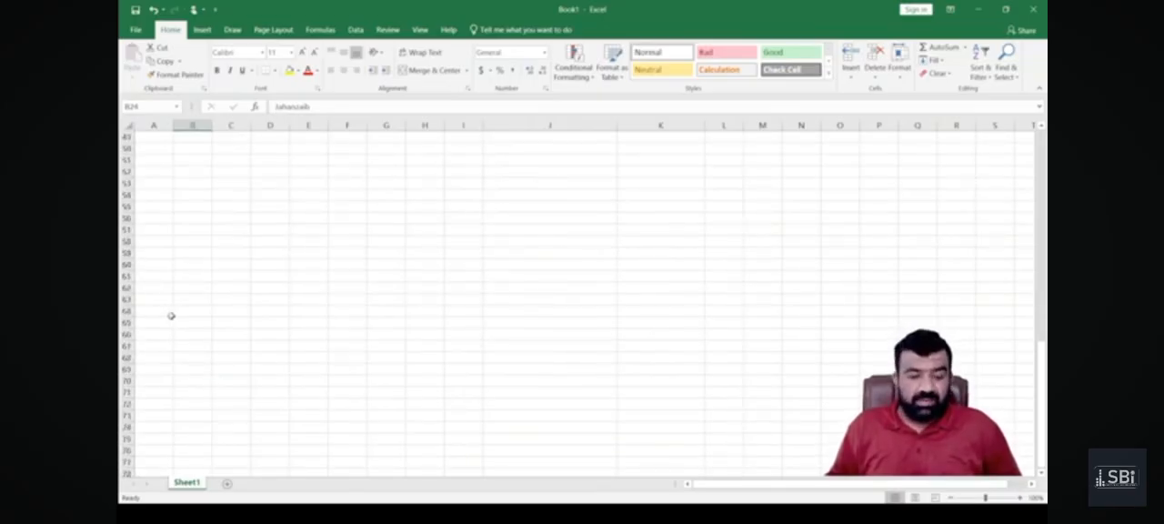
{"action": "left_click", "coordinate": [243, 172]}
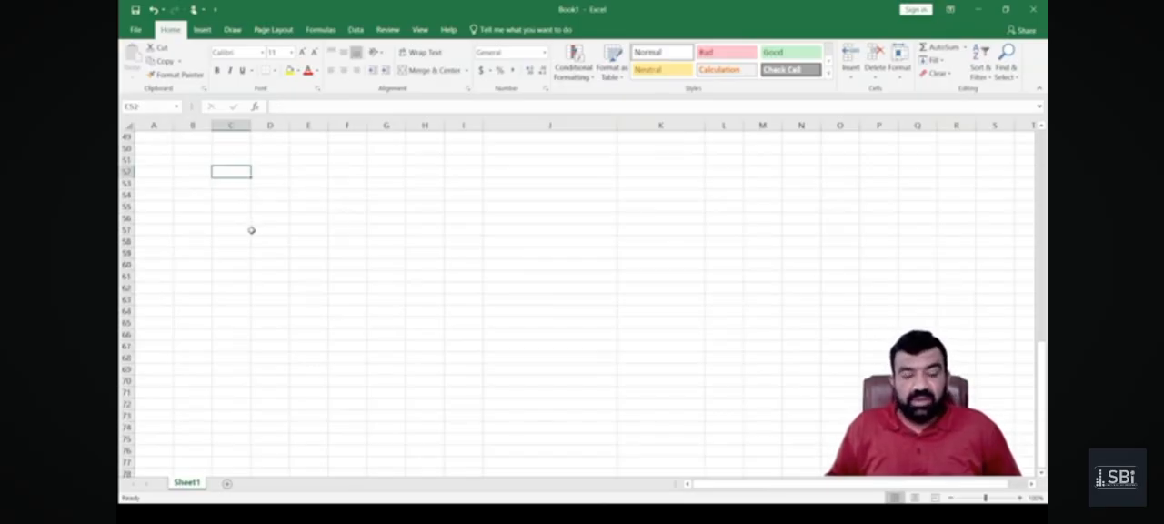
{"action": "type", "text": "Flas F"}
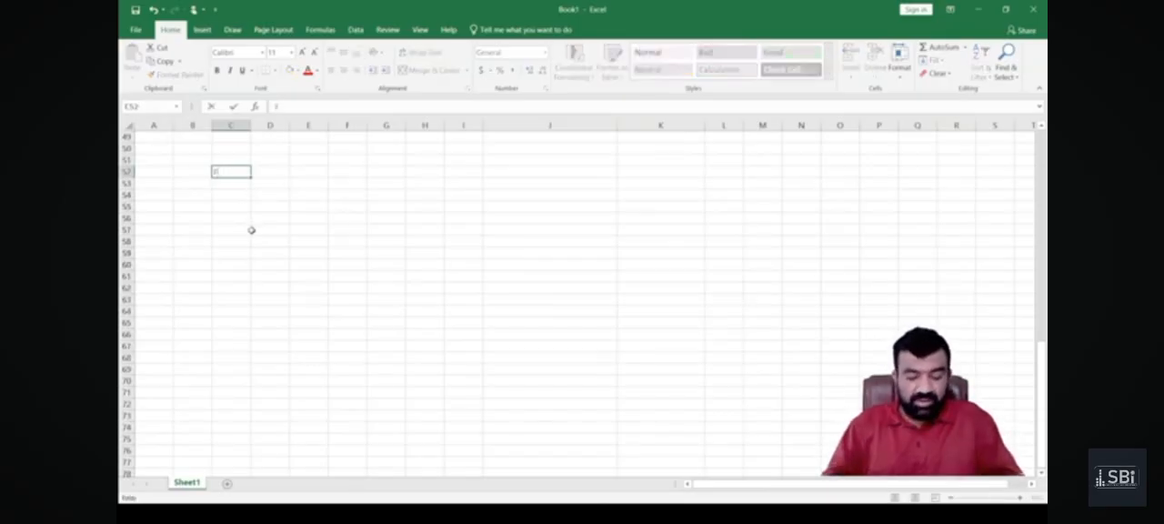
{"action": "key", "text": "BackSpace"}
{"action": "key", "text": "BackSpace"}
{"action": "type", "text": "h"}
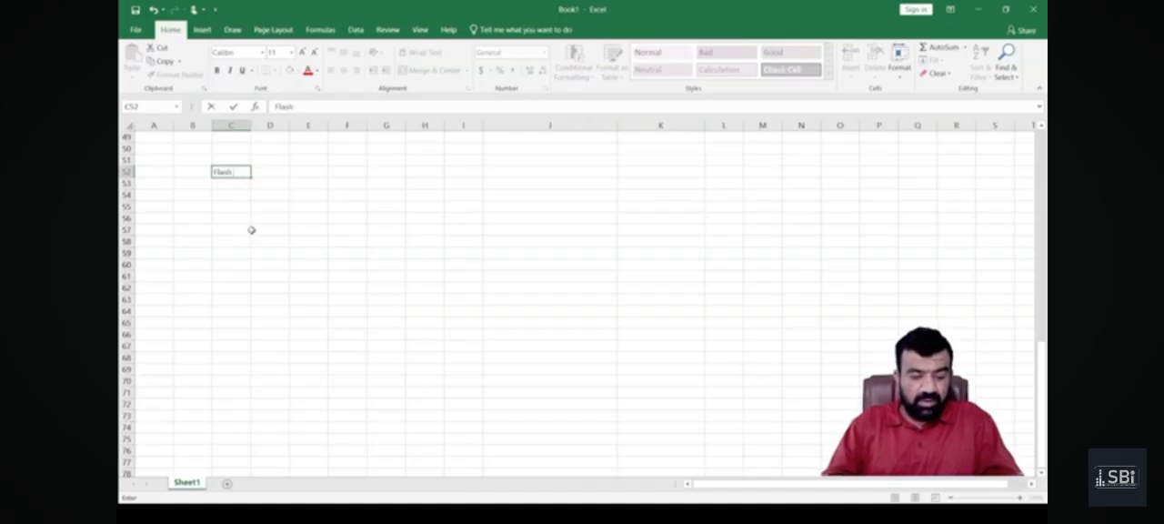
{"action": "type", "text": " Fill"}
{"action": "key", "text": "Return"}
{"action": "key", "text": "Up"}
{"action": "key", "text": "ctrl+b"}
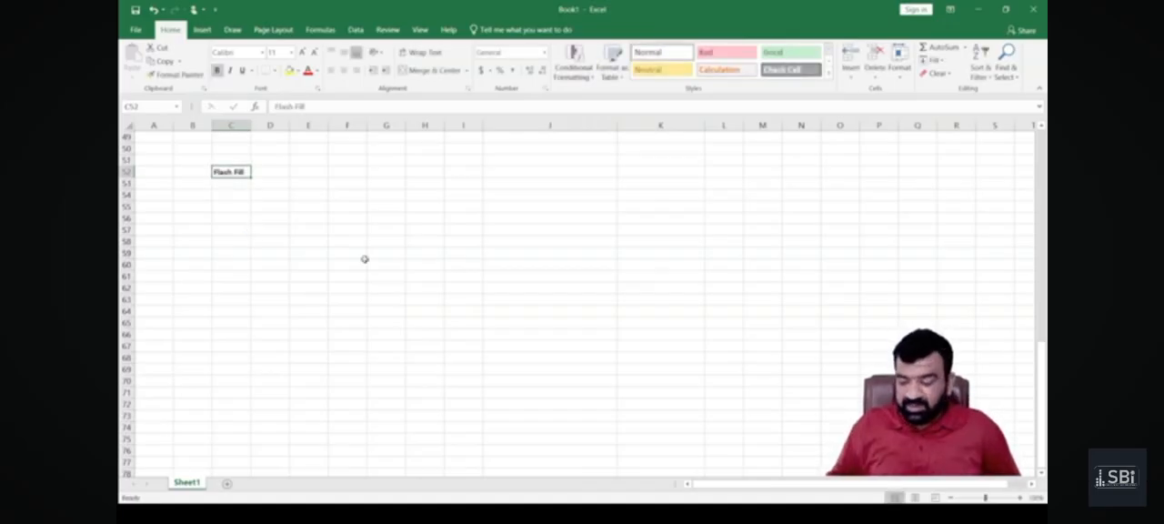
Enter 1 and 2 in cells E53 and E54, and 1 in cell D53.
{"action": "left_click", "coordinate": [1020, 498]}
{"action": "scroll", "coordinate": [558, 438], "scroll_direction": "down", "scroll_amount": 4}
{"action": "scroll", "coordinate": [557, 439], "scroll_direction": "down", "scroll_amount": 3}
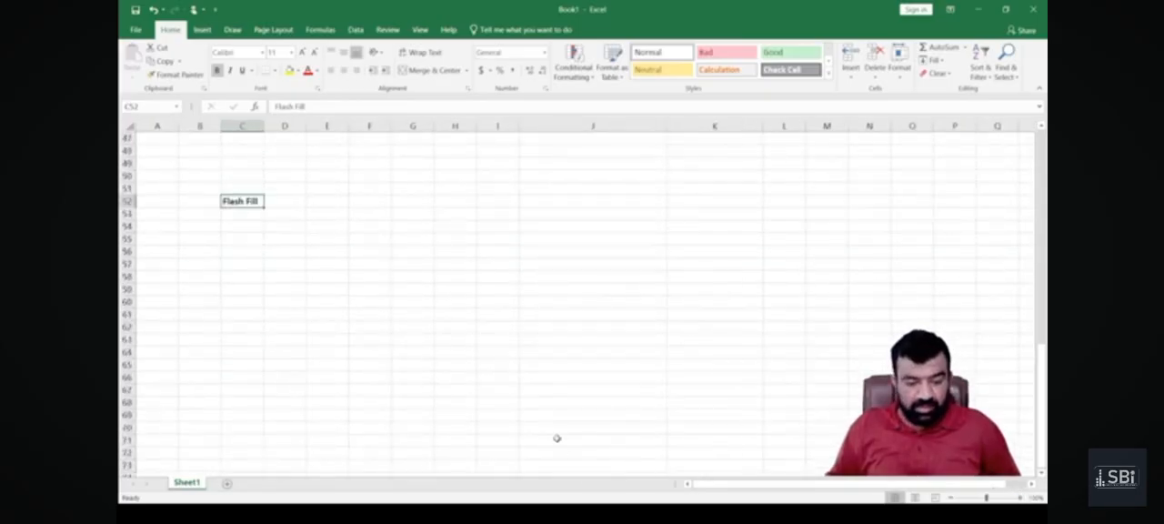
{"action": "left_click", "coordinate": [323, 219]}
{"action": "type", "text": "1"}
{"action": "key", "text": "Return"}
{"action": "type", "text": "2"}
{"action": "key", "text": "Up"}
{"action": "key", "text": "Left"}
{"action": "type", "text": "1"}
{"action": "key", "text": "Return"}
{"action": "key", "text": "Up"}
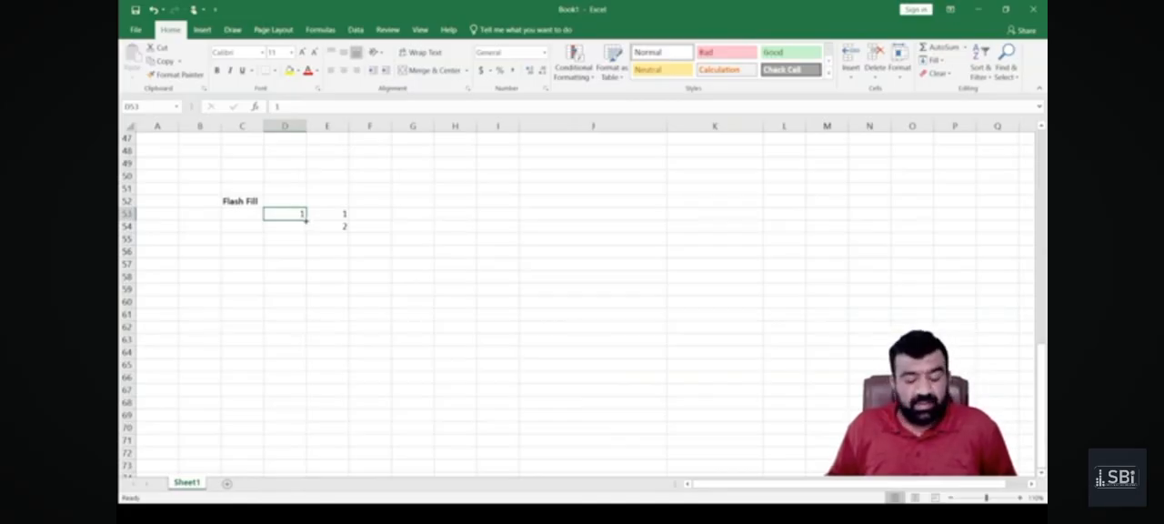
Try filling the 1 in D53 down to D70, and undo the fill.
{"action": "left_click_drag", "start_coordinate": [306, 220], "coordinate": [311, 440]}
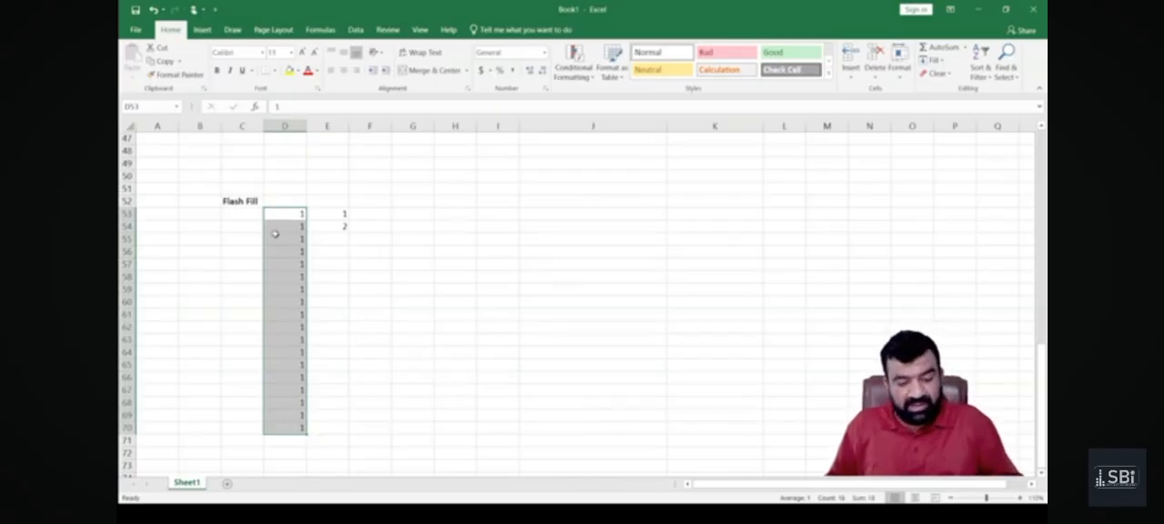
{"action": "key", "text": "ctrl+z"}
Fill the 1 in D53 down the column to D67.
{"action": "left_click", "coordinate": [300, 248]}
{"action": "left_click", "coordinate": [294, 213]}
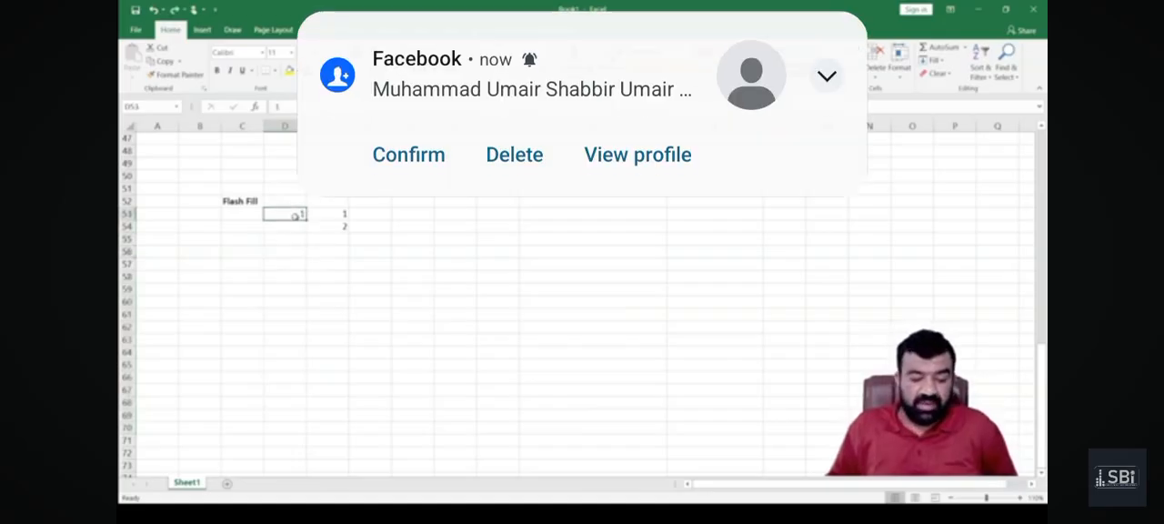
{"action": "left_click_drag", "start_coordinate": [306, 219], "coordinate": [310, 401]}
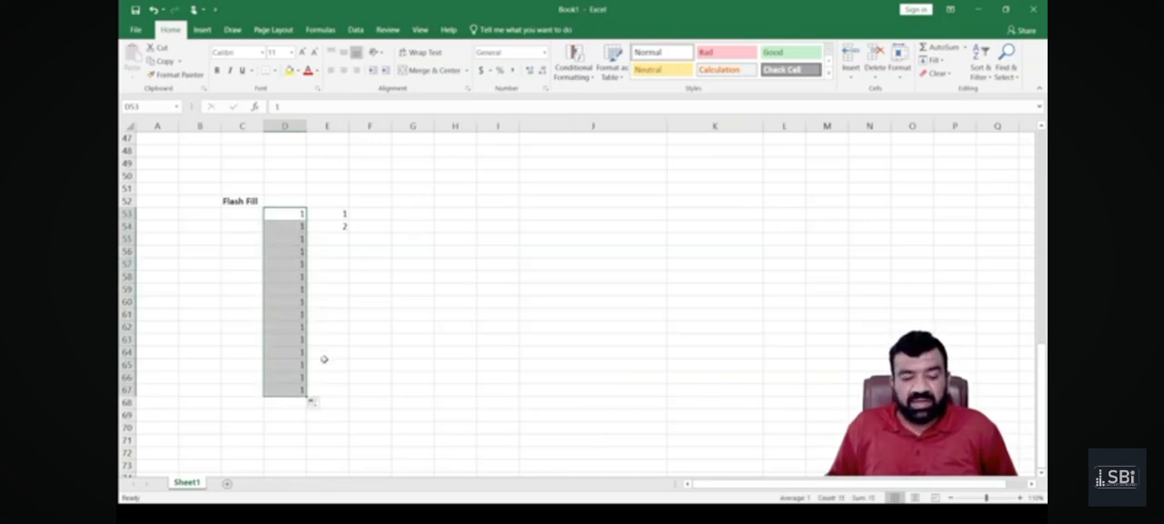
Enter the letter "a" in F53 and fill it down to F67.
{"action": "left_click", "coordinate": [359, 216]}
{"action": "type", "text": "a"}
{"action": "key", "text": "Return"}
{"action": "key", "text": "Up"}
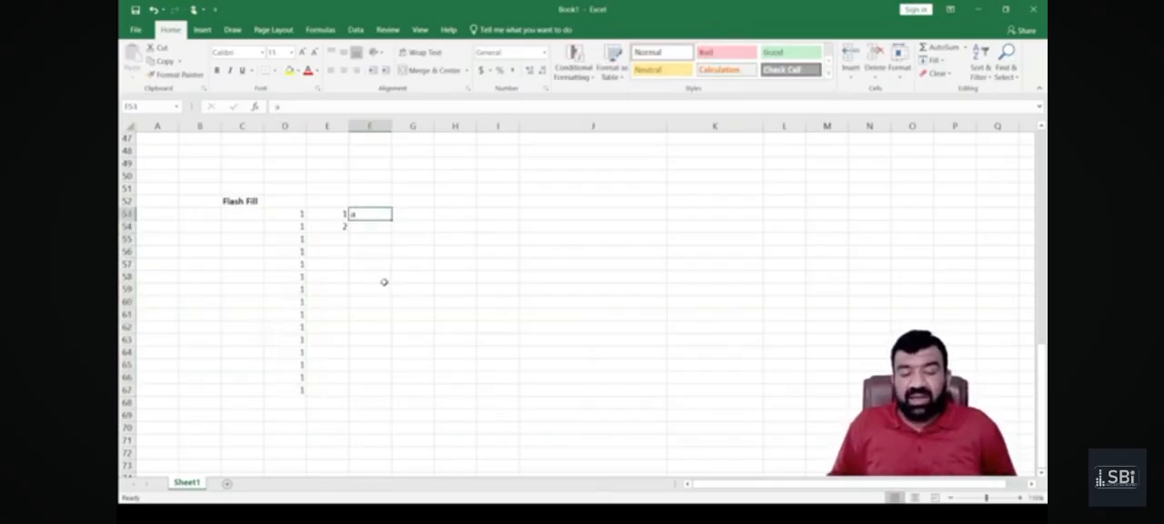
{"action": "left_click_drag", "start_coordinate": [391, 220], "coordinate": [388, 393]}
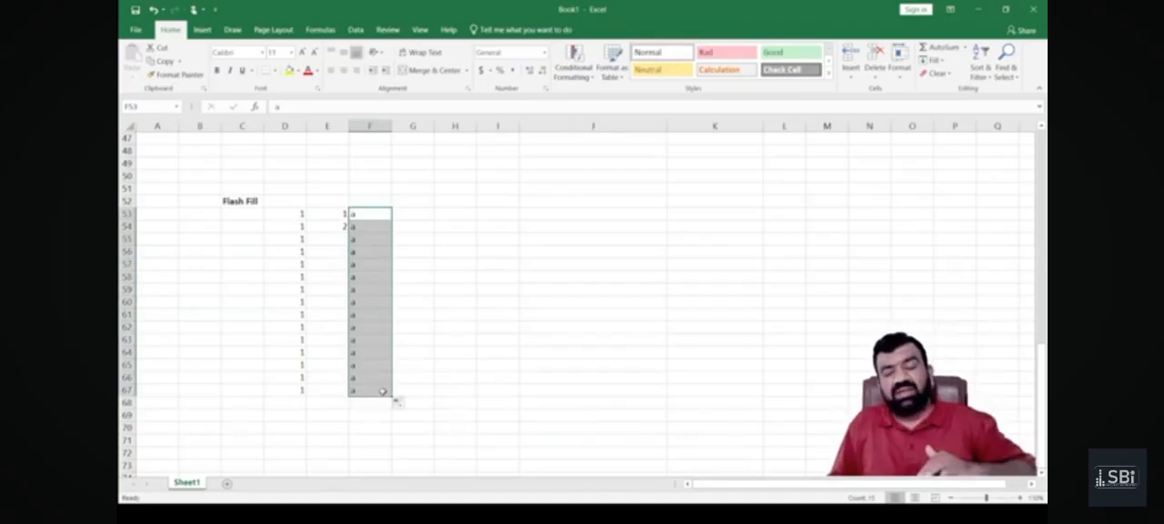
Extend the number series started in E53:E54 down to E67.
{"action": "left_click", "coordinate": [393, 215]}
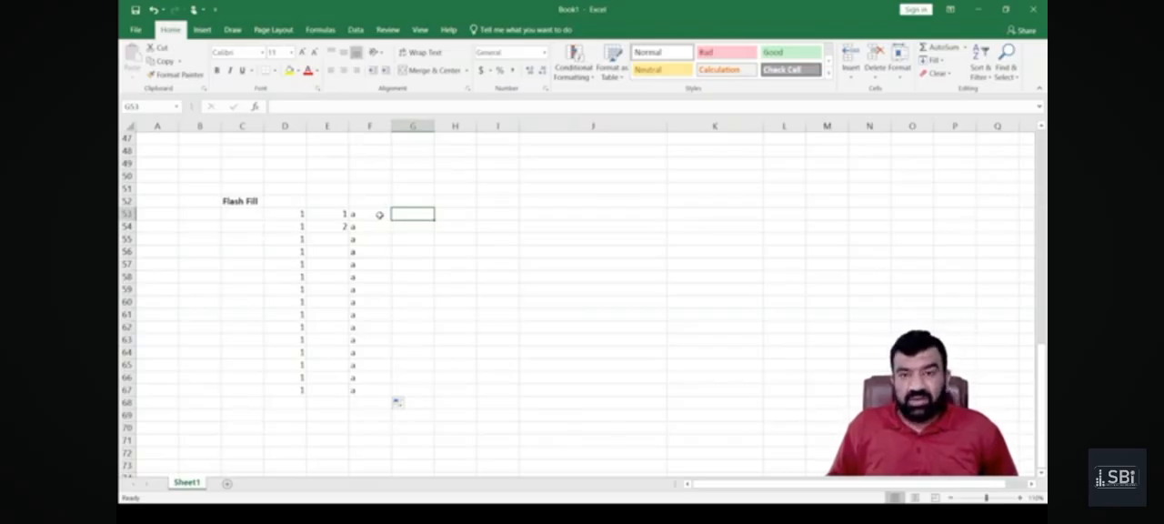
{"action": "left_click_drag", "start_coordinate": [332, 214], "coordinate": [333, 227]}
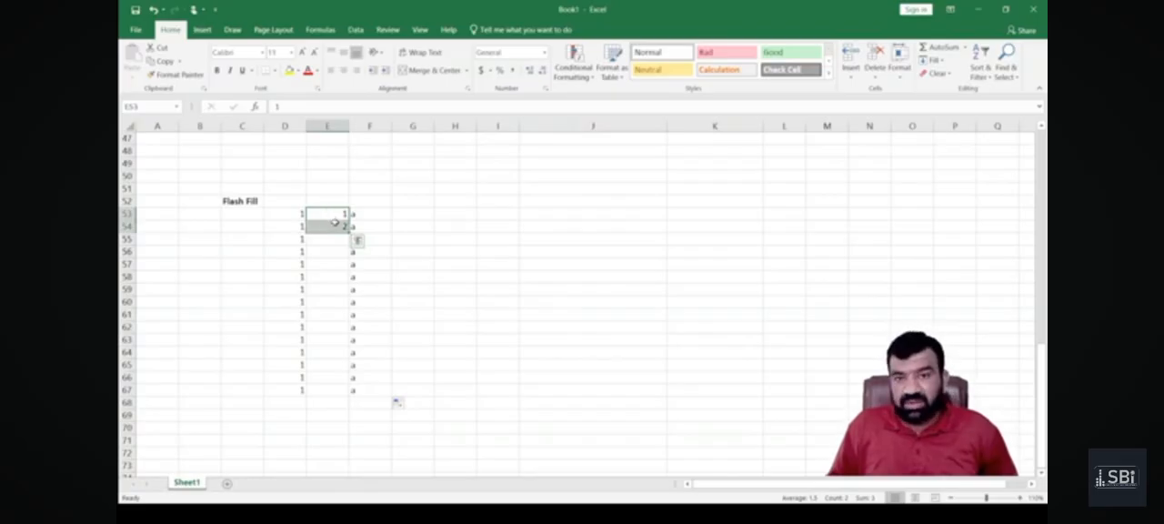
{"action": "left_click_drag", "start_coordinate": [347, 233], "coordinate": [352, 394]}
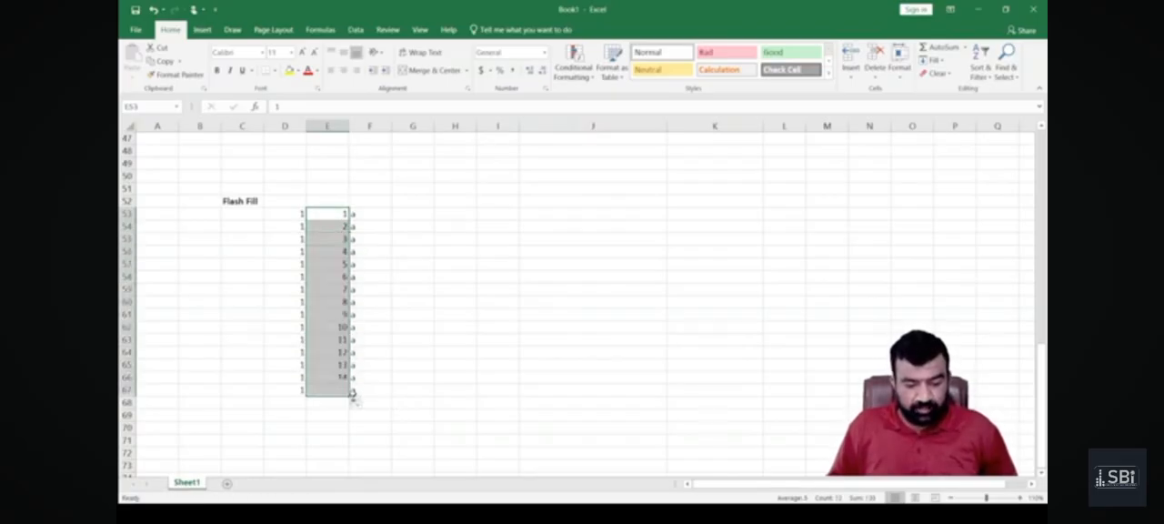
{"action": "mouse_move", "coordinate": [319, 212]}
{"action": "left_mouse_down"}
{"action": "mouse_move", "coordinate": [319, 238]}
{"action": "mouse_move", "coordinate": [318, 223]}
{"action": "left_mouse_up"}
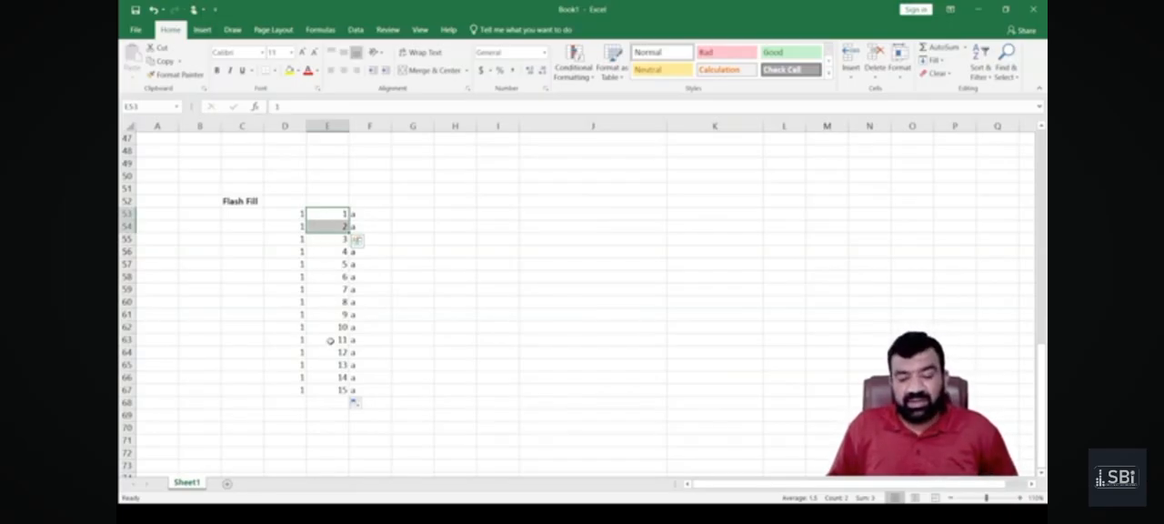
Enter 2 and 4 in G53 and G54 and extend the series of even numbers down to G67.
{"action": "left_click", "coordinate": [411, 213]}
{"action": "type", "text": "2"}
{"action": "key", "text": "Return"}
{"action": "type", "text": "4"}
{"action": "key", "text": "Return"}
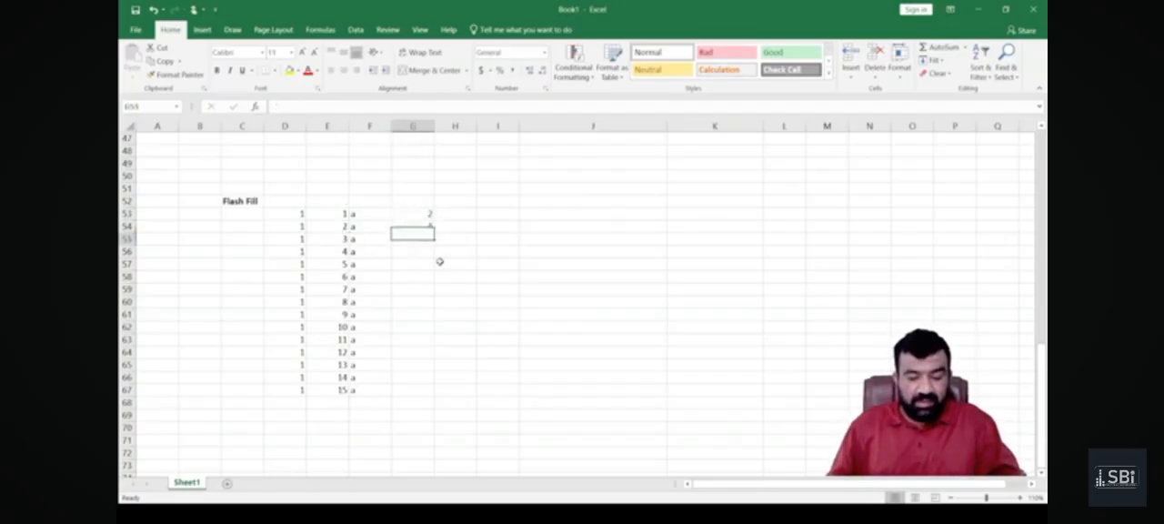
{"action": "left_click_drag", "start_coordinate": [419, 214], "coordinate": [424, 397]}
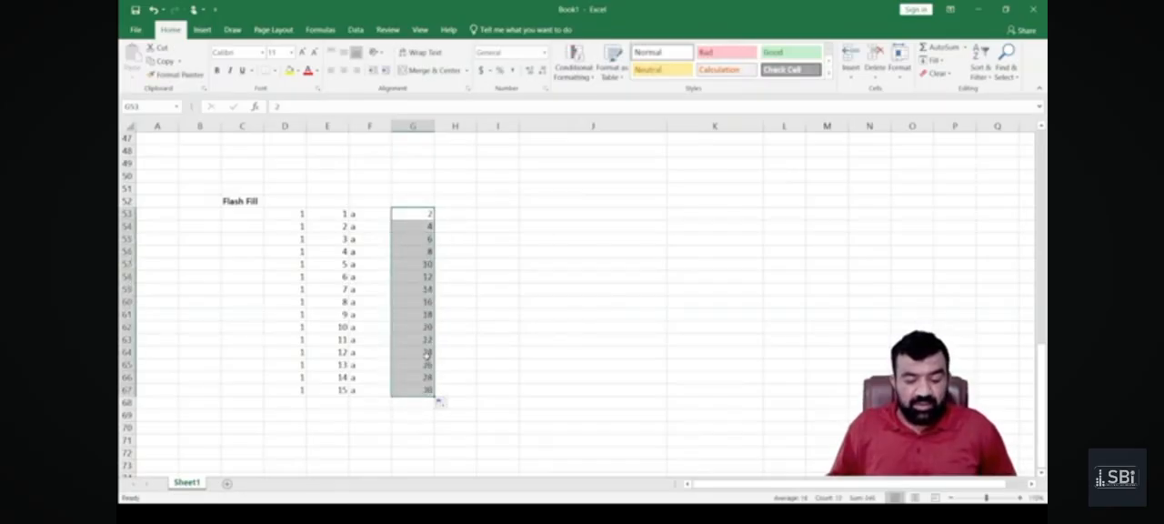
Enter "January" in H53 and fill the sequence of months down to H67.
{"action": "left_click", "coordinate": [464, 213]}
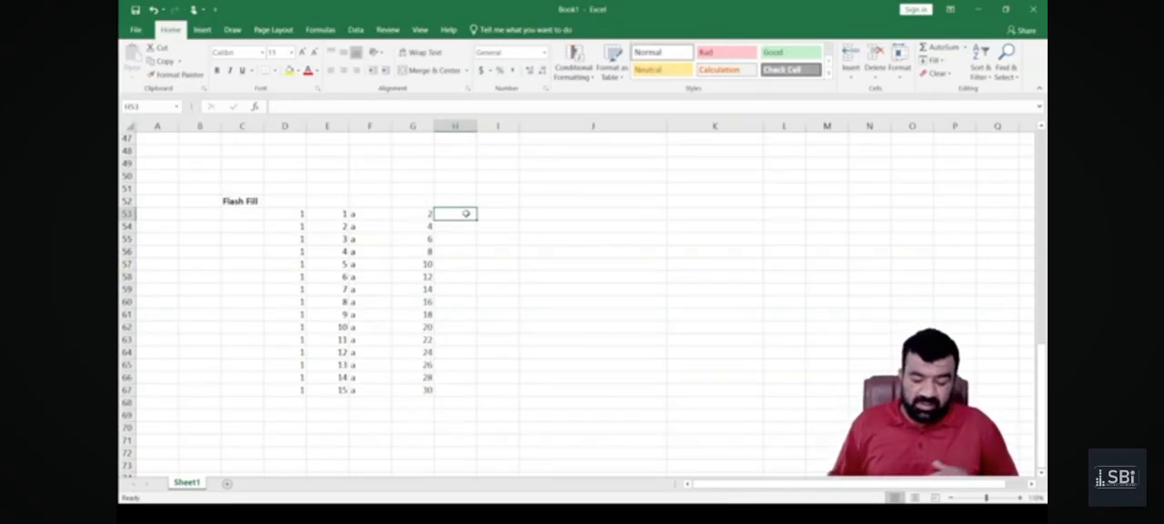
{"action": "type", "text": "January"}
{"action": "key", "text": "Return"}
{"action": "left_click", "coordinate": [465, 213]}
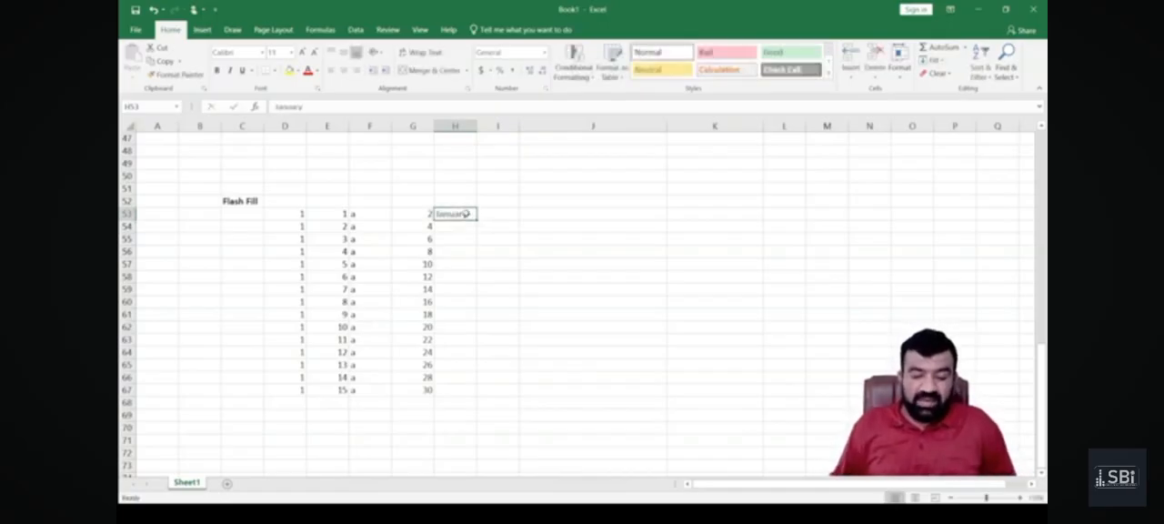
{"action": "left_click_drag", "start_coordinate": [478, 221], "coordinate": [473, 391]}
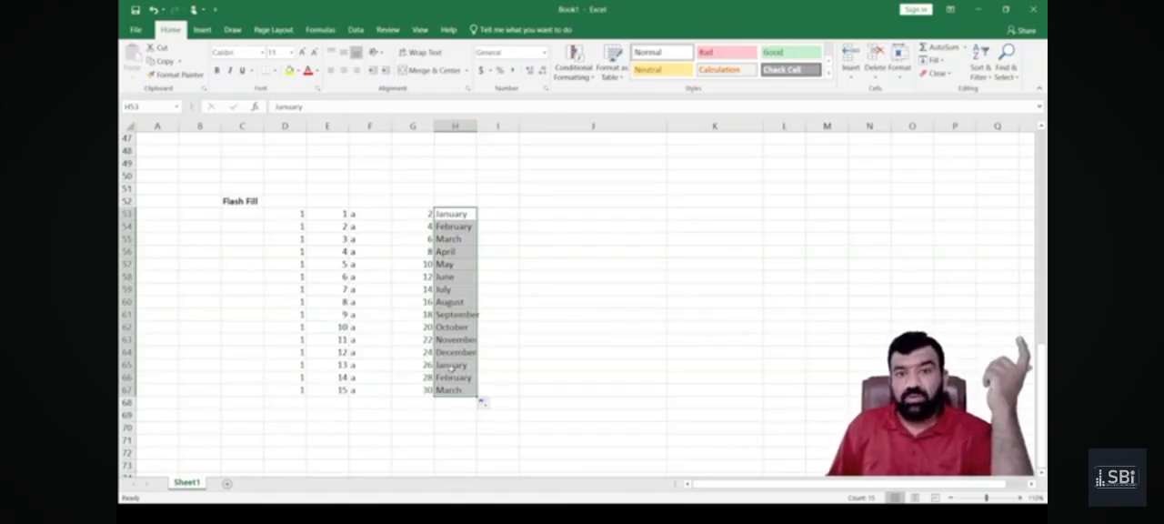
Enter "January" in I53 and copy the same month unchanged down to I67.
{"action": "left_click", "coordinate": [483, 213]}
{"action": "left_click", "coordinate": [461, 204]}
{"action": "left_click", "coordinate": [482, 216]}
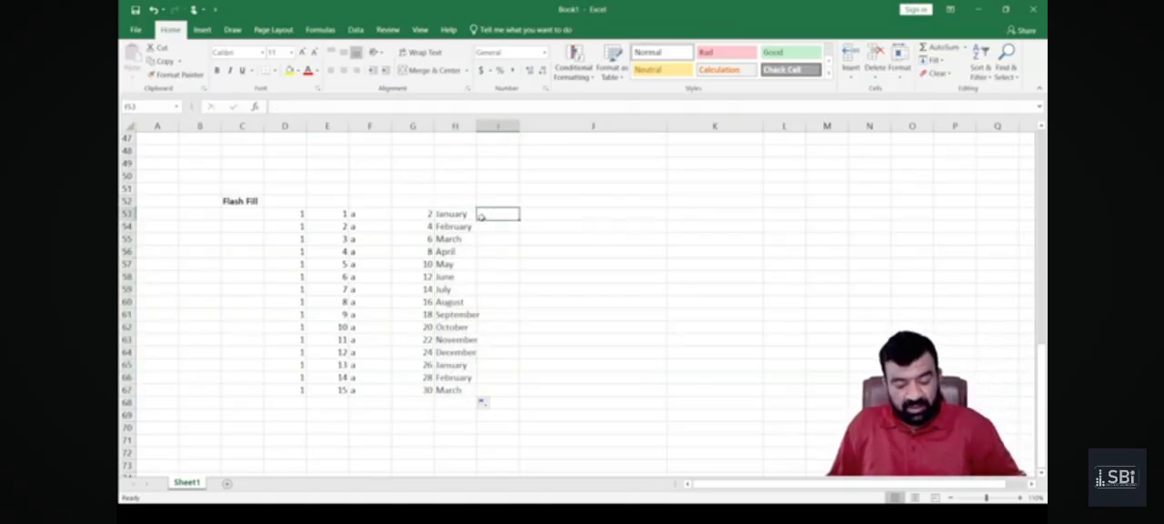
{"action": "type", "text": "January"}
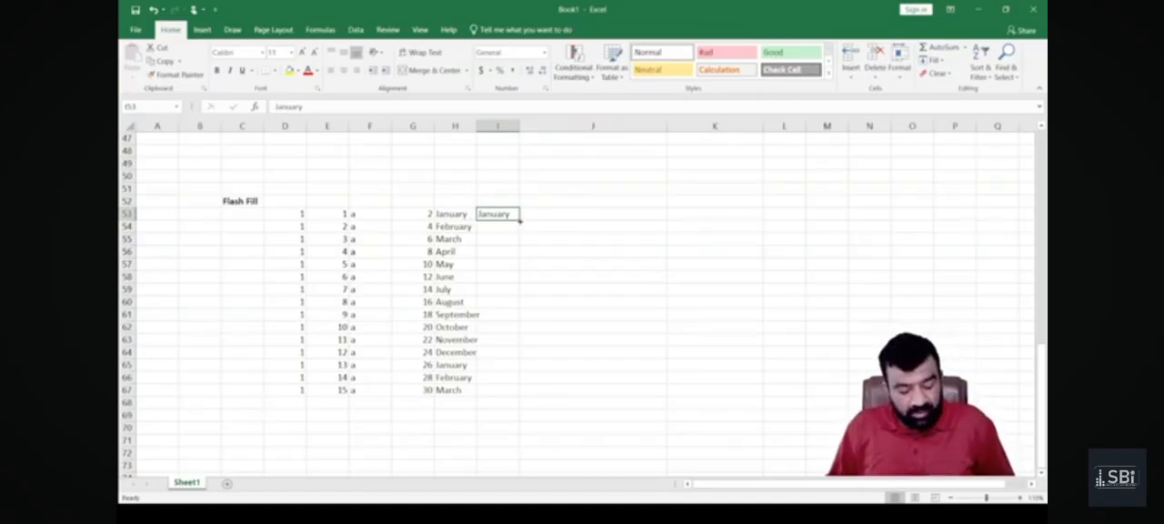
{"action": "left_click_drag", "start_coordinate": [520, 220], "coordinate": [521, 398]}
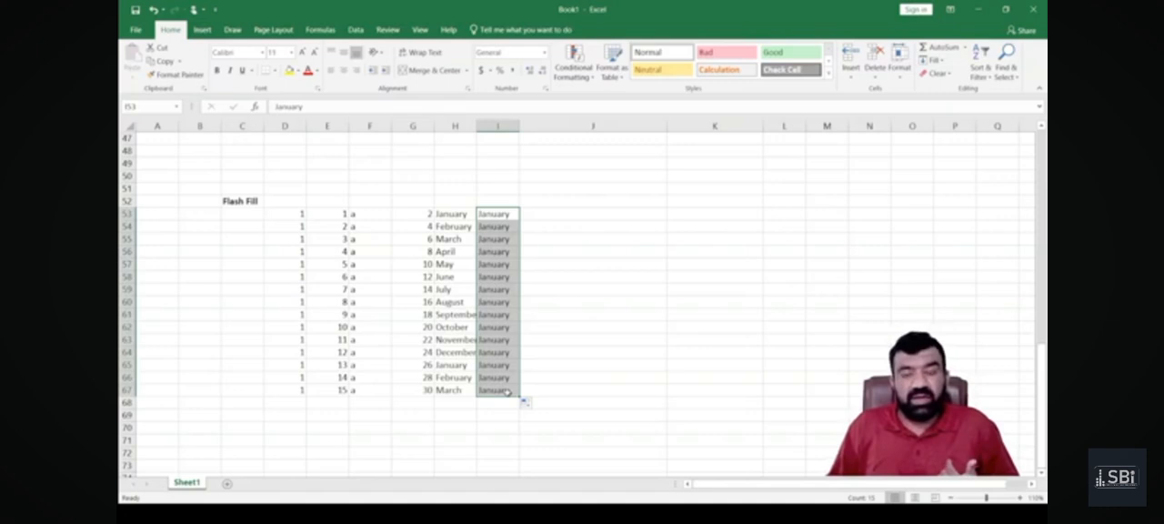
{"action": "left_click", "coordinate": [333, 223]}
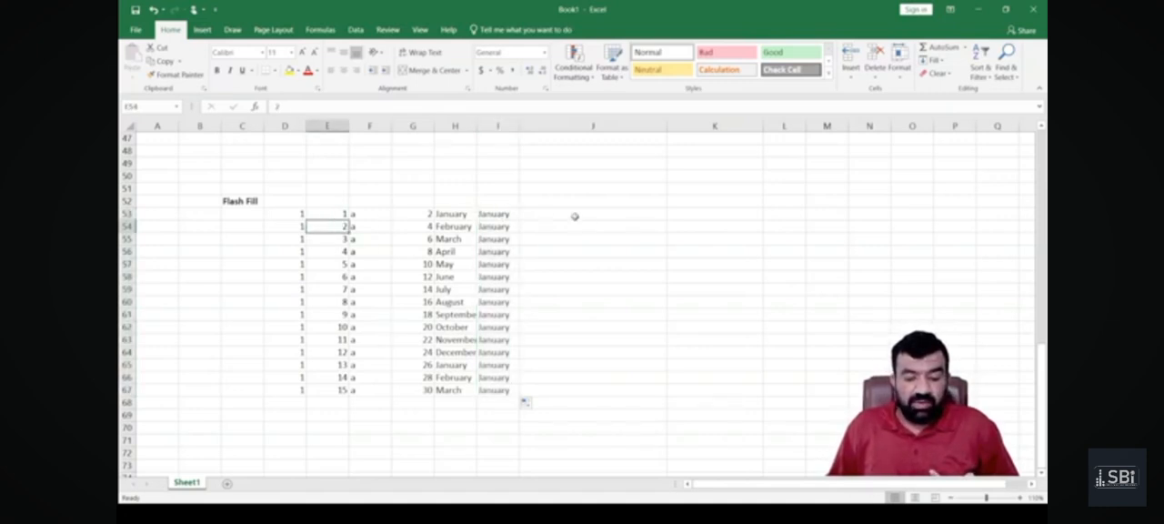
Enter 1 and 2 in L53 and L54, extend them as a series down to L67, and undo the fill.
{"action": "left_click", "coordinate": [768, 214]}
{"action": "type", "text": "1"}
{"action": "key", "text": "Return"}
{"action": "type", "text": "2"}
{"action": "key", "text": "Up"}
{"action": "key", "text": "shift+Down"}
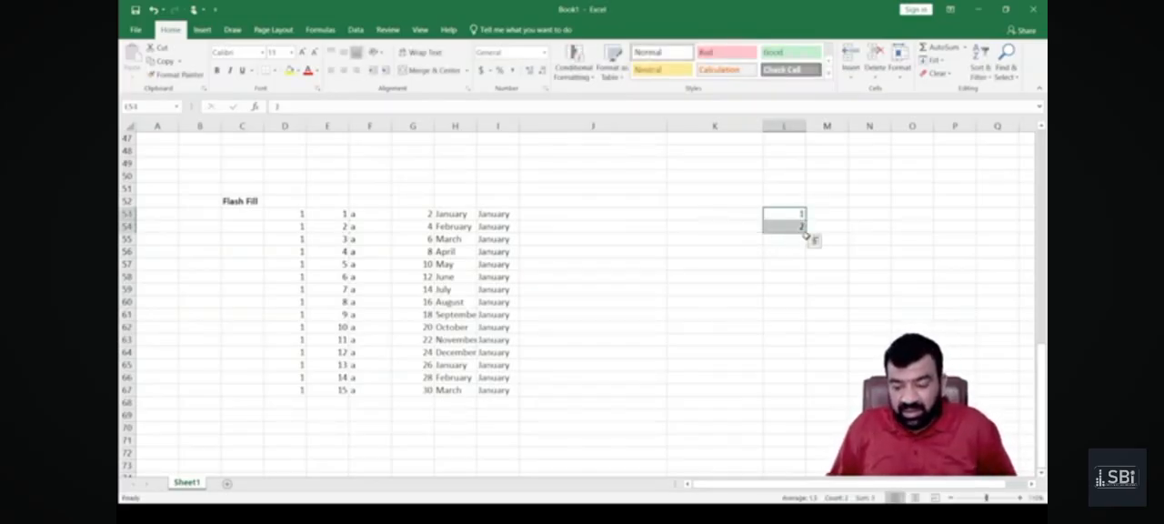
{"action": "left_click_drag", "start_coordinate": [805, 233], "coordinate": [804, 393]}
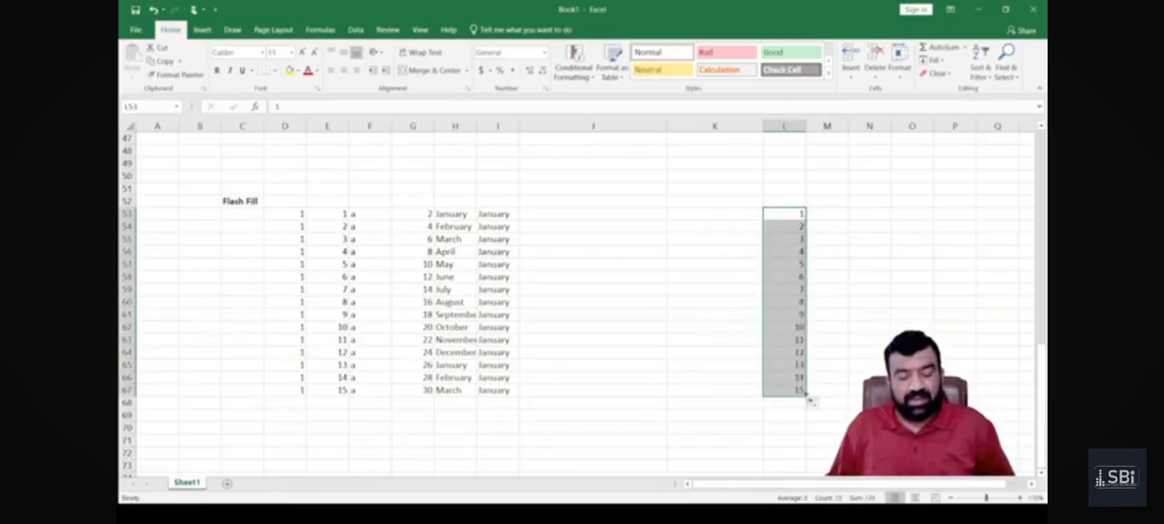
{"action": "key", "text": "ctrl+z"}
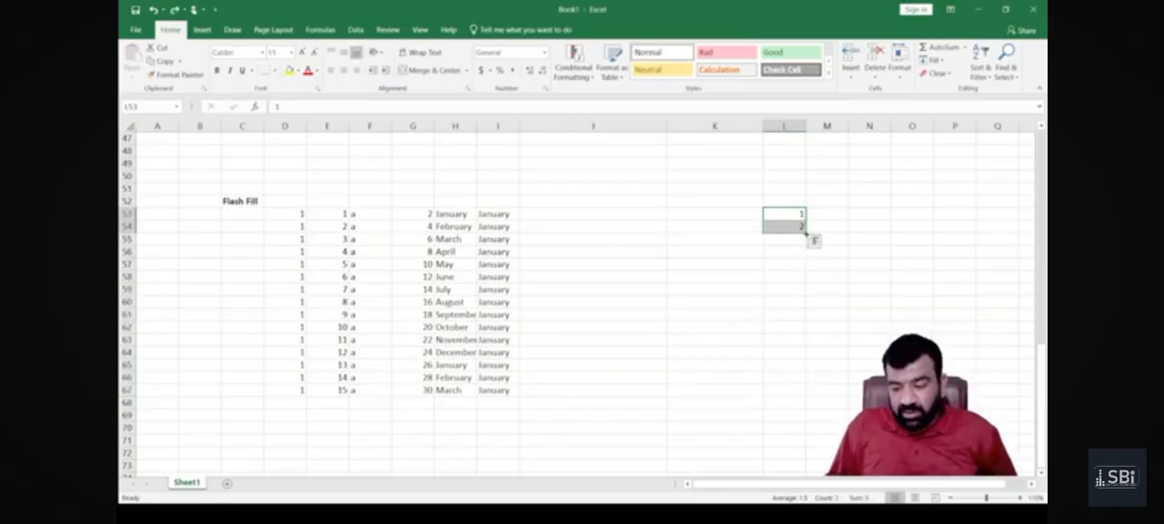
Copy the 1 and 2 in L53:L54 as a repeating pattern down to L67, and clear the filled cells.
{"action": "left_click_drag", "start_coordinate": [805, 232], "coordinate": [801, 389]}
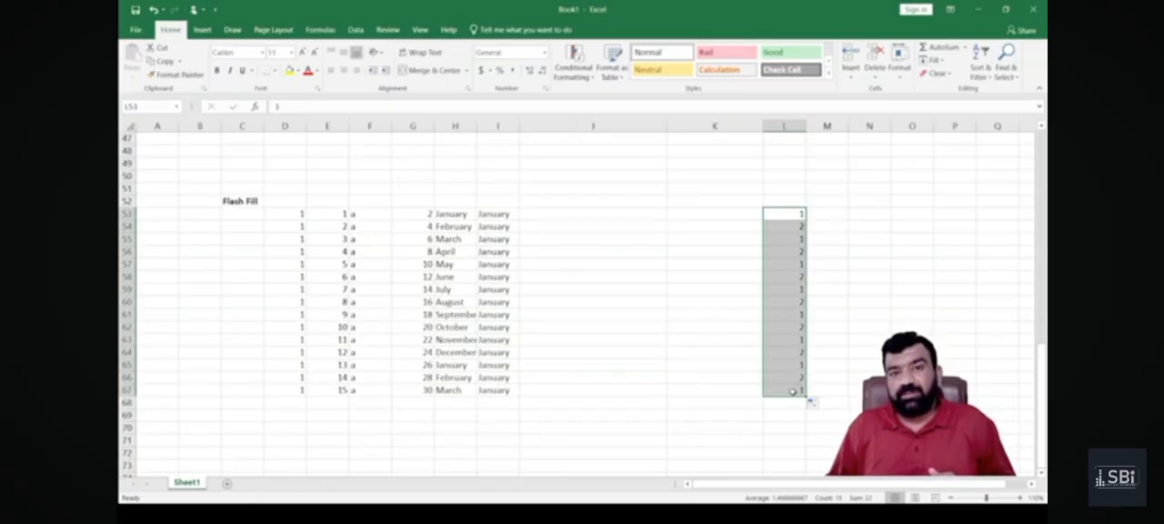
{"action": "key", "text": "Delete"}
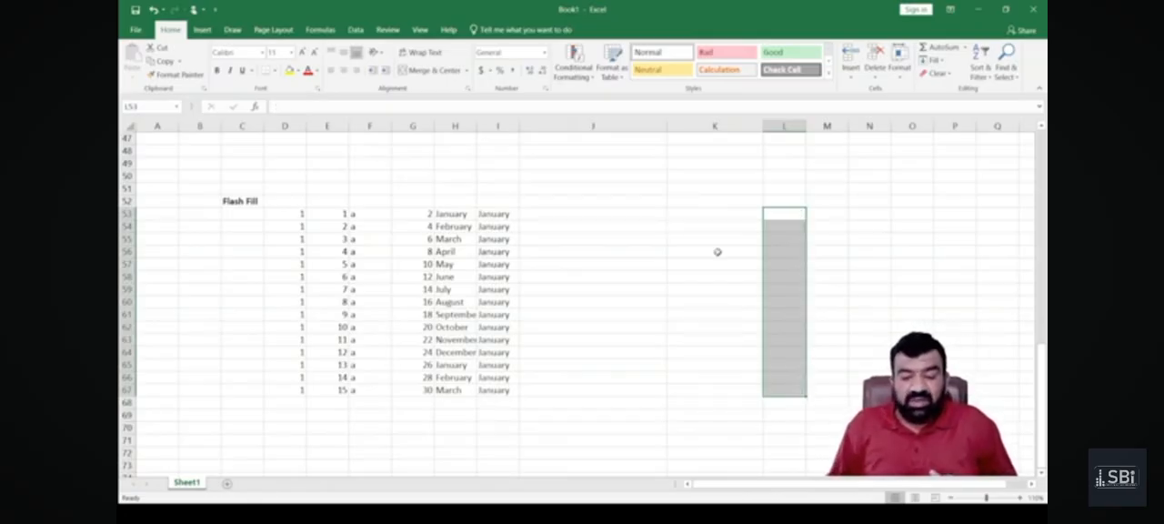
{"action": "left_click", "coordinate": [702, 216]}
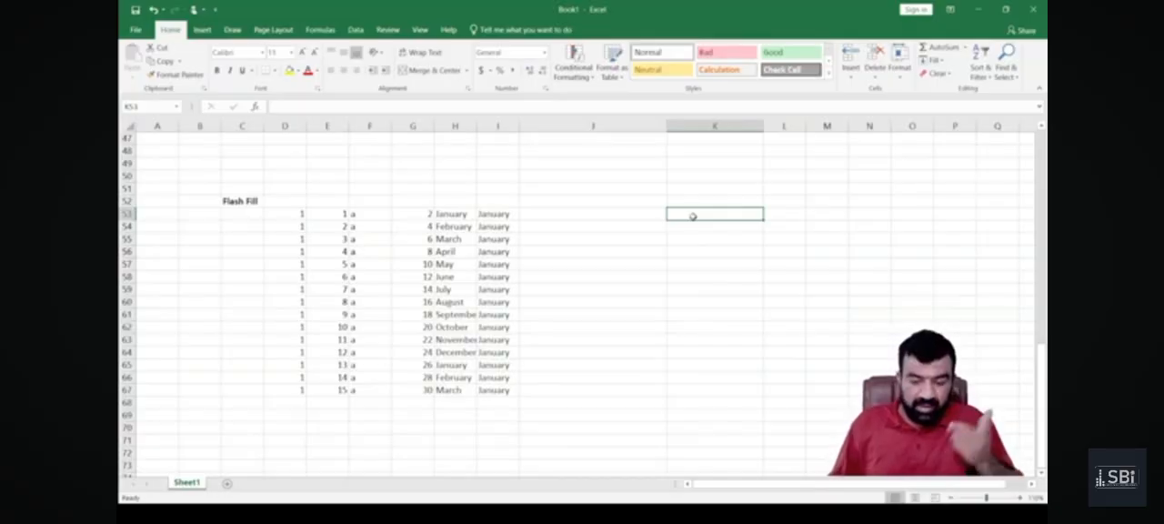
Enter "Monday" in J53 and fill the sequence of weekdays down to J68.
{"action": "key", "text": "Left"}
{"action": "type", "text": "Mond"}
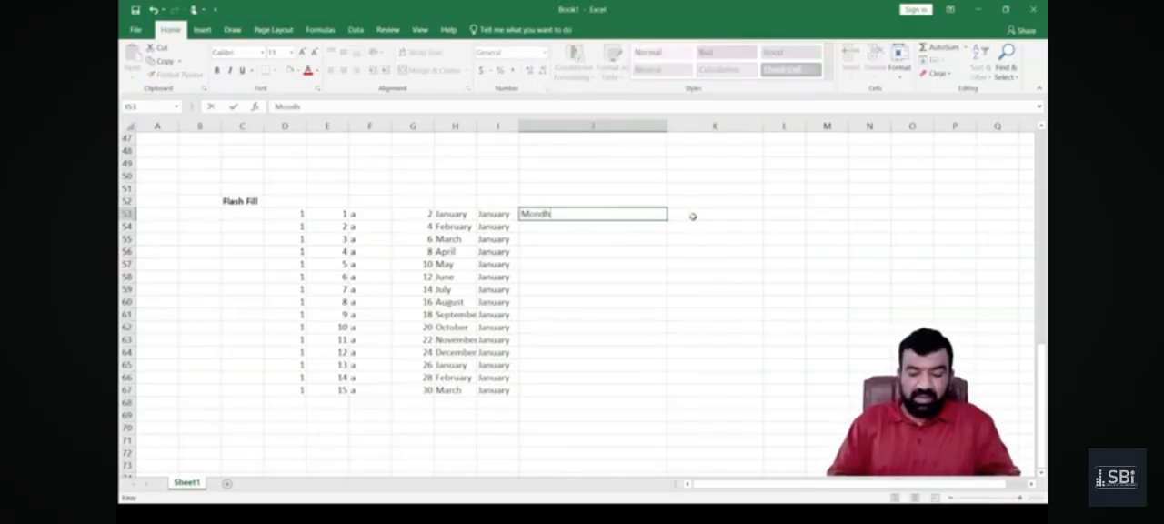
{"action": "type", "text": "ay"}
{"action": "key", "text": "Return"}
{"action": "key", "text": "Up"}
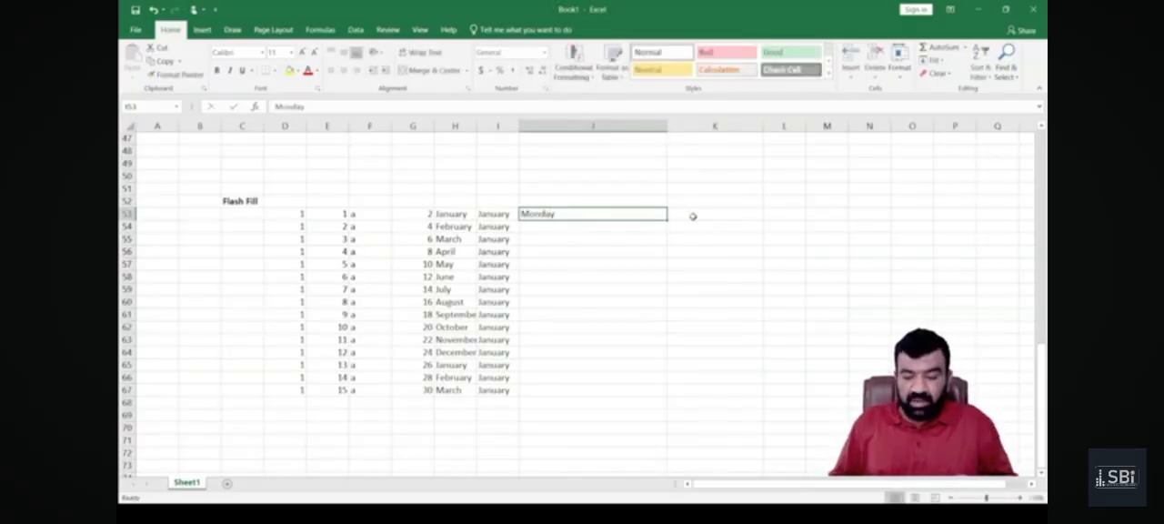
{"action": "left_click_drag", "start_coordinate": [666, 221], "coordinate": [665, 409]}
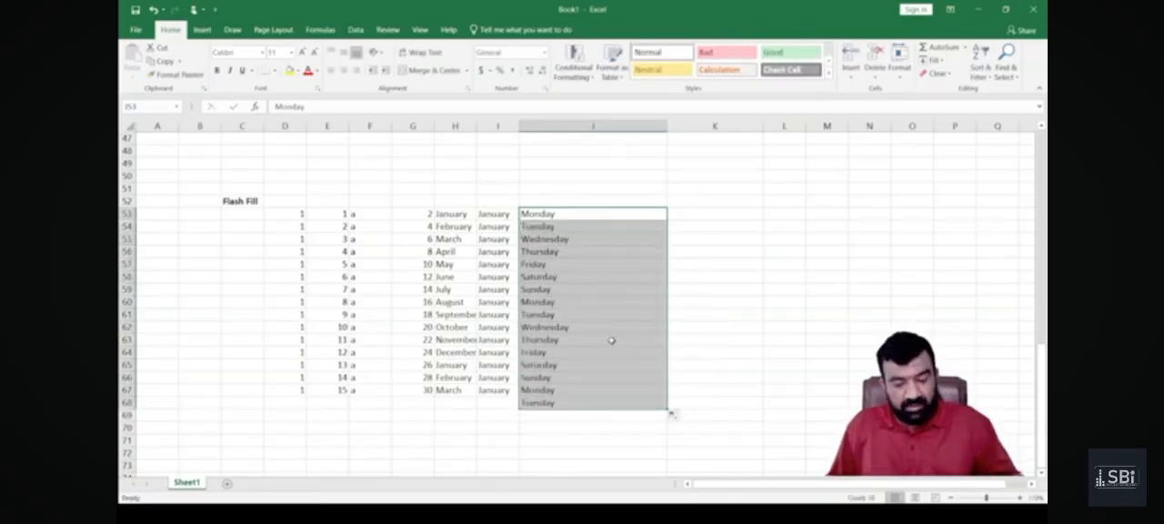
Undo the weekday fill and copy "Monday" unchanged from J53 down to J67.
{"action": "key", "text": "ctrl+z"}
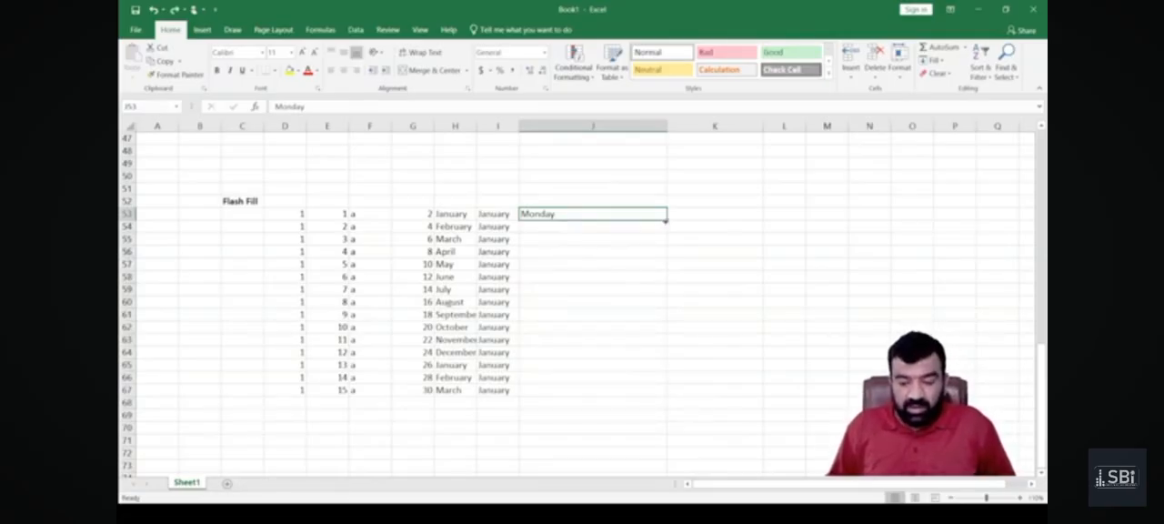
{"action": "left_click_drag", "start_coordinate": [667, 219], "coordinate": [666, 392]}
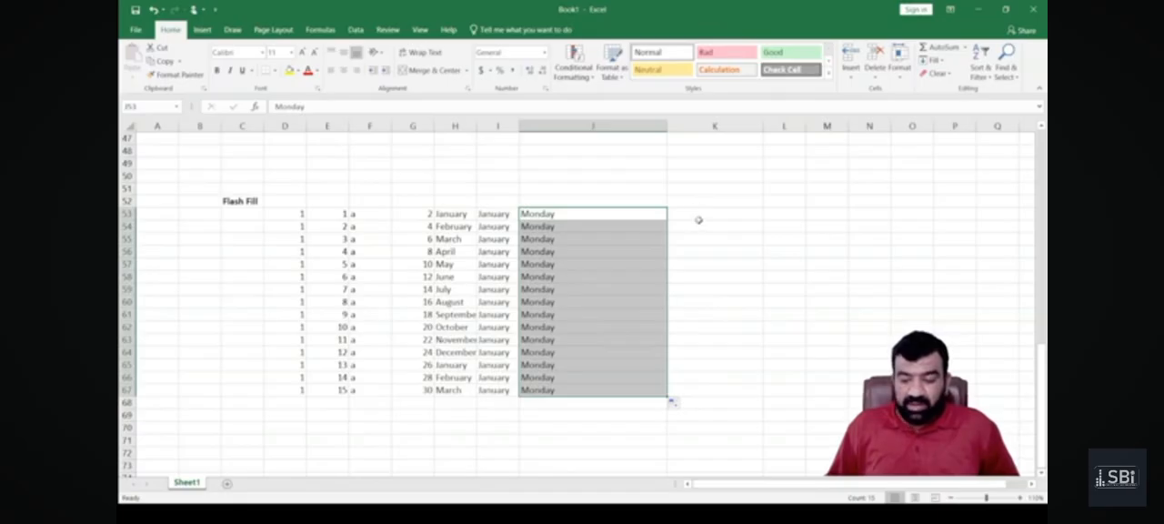
Enter "Book 1" in K53 and fill the numbered book series down to K67.
{"action": "left_click", "coordinate": [699, 214]}
{"action": "type", "text": "8isc"}
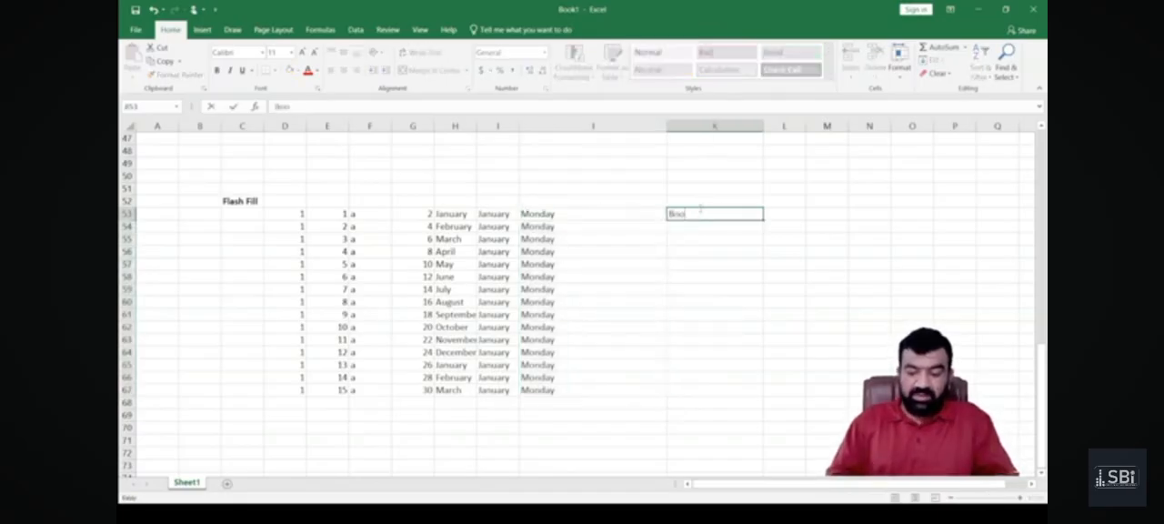
{"action": "key", "text": "Return"}
{"action": "left_click", "coordinate": [699, 213]}
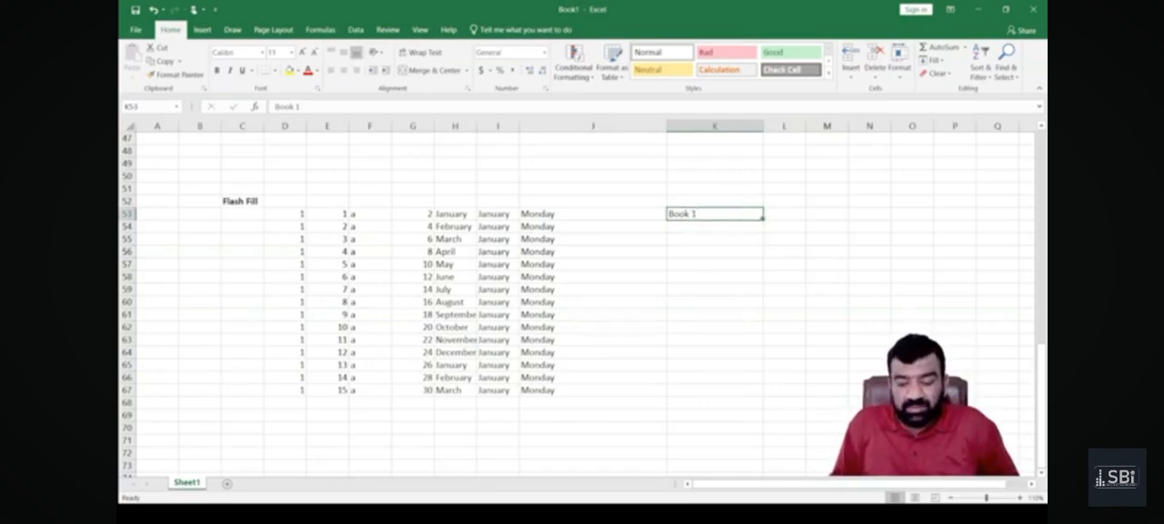
{"action": "left_click_drag", "start_coordinate": [763, 219], "coordinate": [771, 400]}
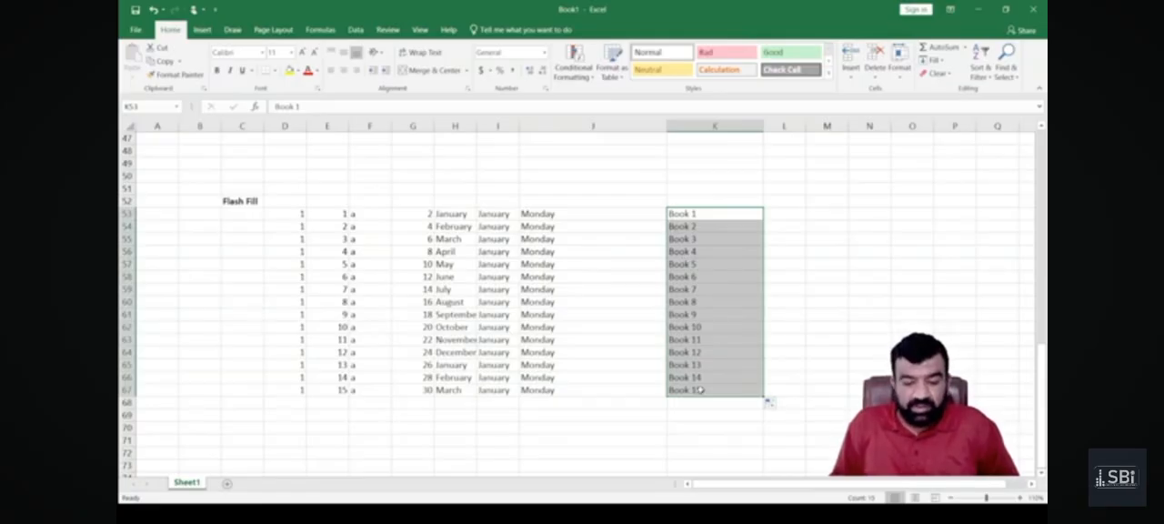
Enter "Book 1" and "Book 2" in L53 and L54, and extend them together with blank L55 as a gapped series down to L70.
{"action": "left_click", "coordinate": [789, 214]}
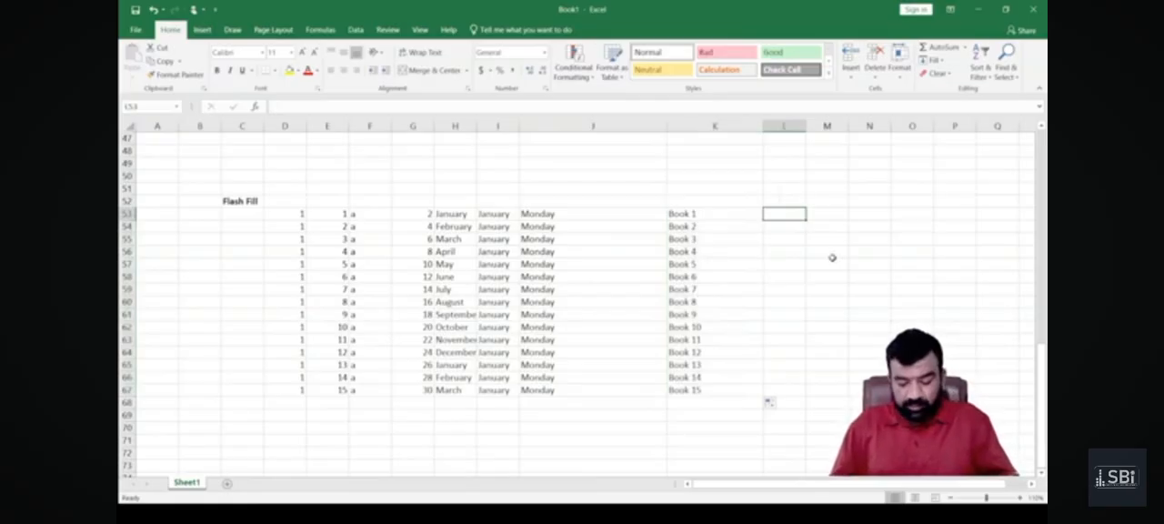
{"action": "type", "text": "Book 1"}
{"action": "key", "text": "Return"}
{"action": "type", "text": "Book 2"}
{"action": "key", "text": "Return"}
{"action": "key", "text": "Up"}
{"action": "key", "text": "Up"}
{"action": "key", "text": "shift+Down"}
{"action": "key", "text": "shift+Down"}
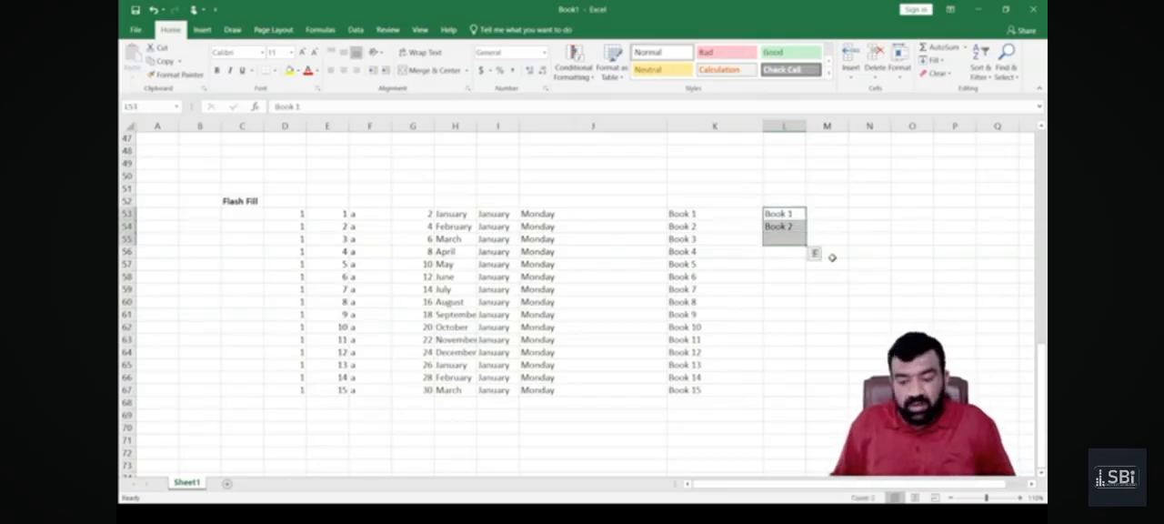
{"action": "left_click_drag", "start_coordinate": [805, 244], "coordinate": [805, 434]}
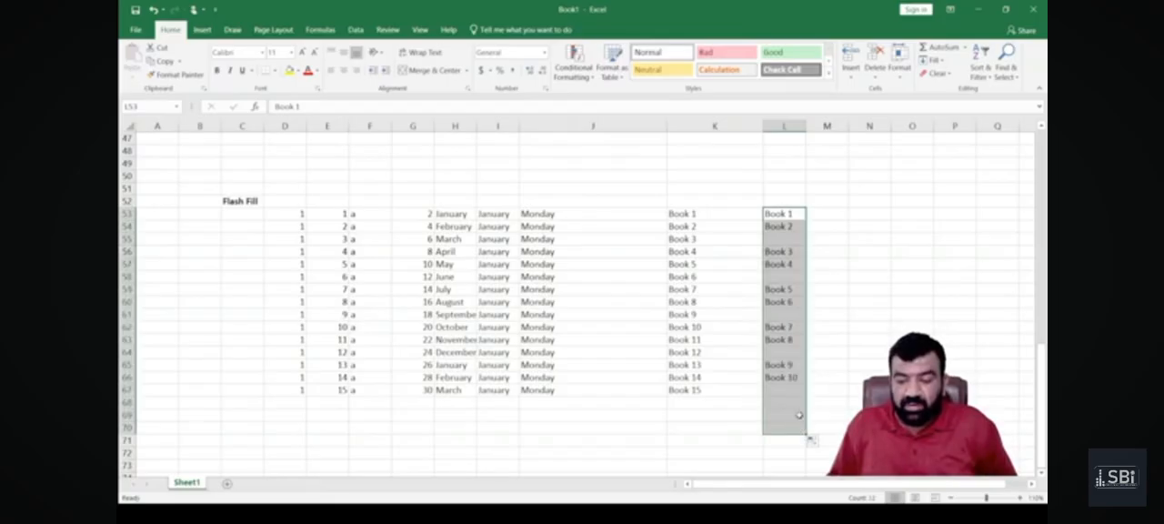
{"action": "left_click", "coordinate": [783, 240]}
{"action": "left_click", "coordinate": [784, 276]}
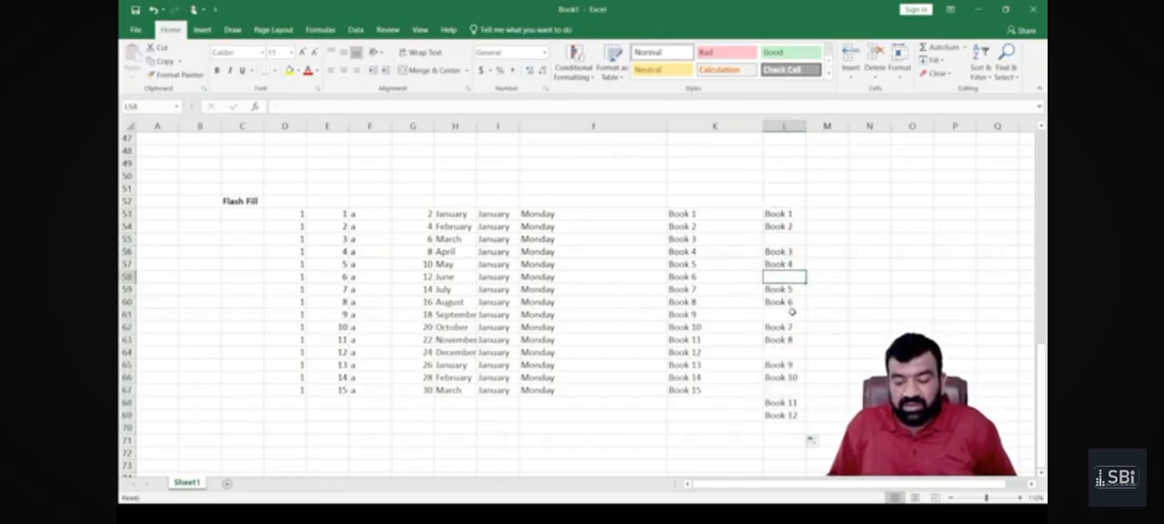
{"action": "left_click", "coordinate": [789, 315]}
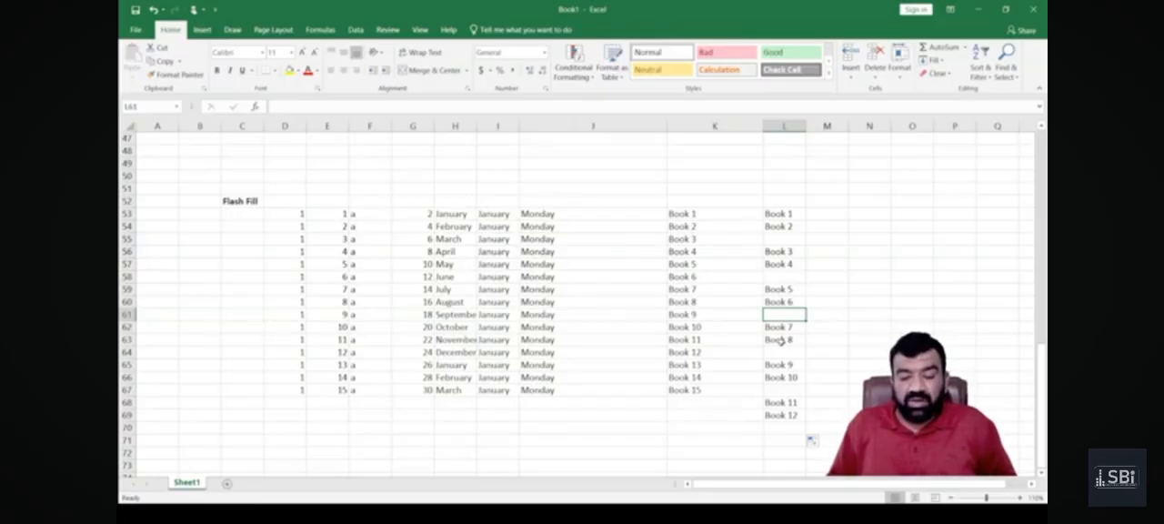
Enter 5 in M53 and 15 in M54 as the starting values of a number series.
{"action": "left_click", "coordinate": [819, 212]}
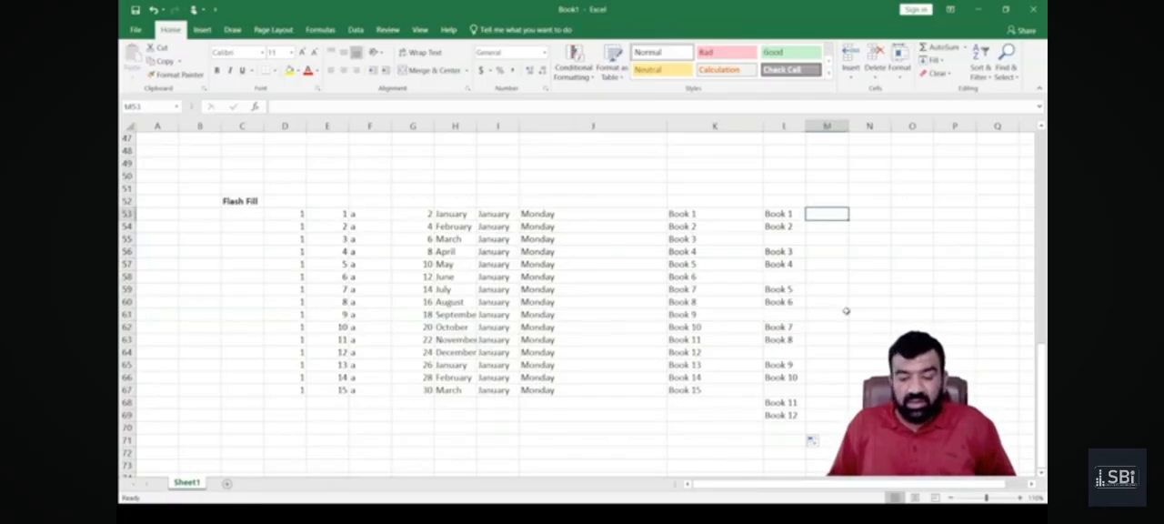
{"action": "type", "text": "5"}
{"action": "key", "text": "Return"}
{"action": "type", "text": "15"}
{"action": "key", "text": "Return"}
Extend the 5 and 15 in M53:M54 as a series down to M69, and shorten it to end at M60.
{"action": "key", "text": "Up"}
{"action": "key", "text": "Up"}
{"action": "key", "text": "shift+Down"}
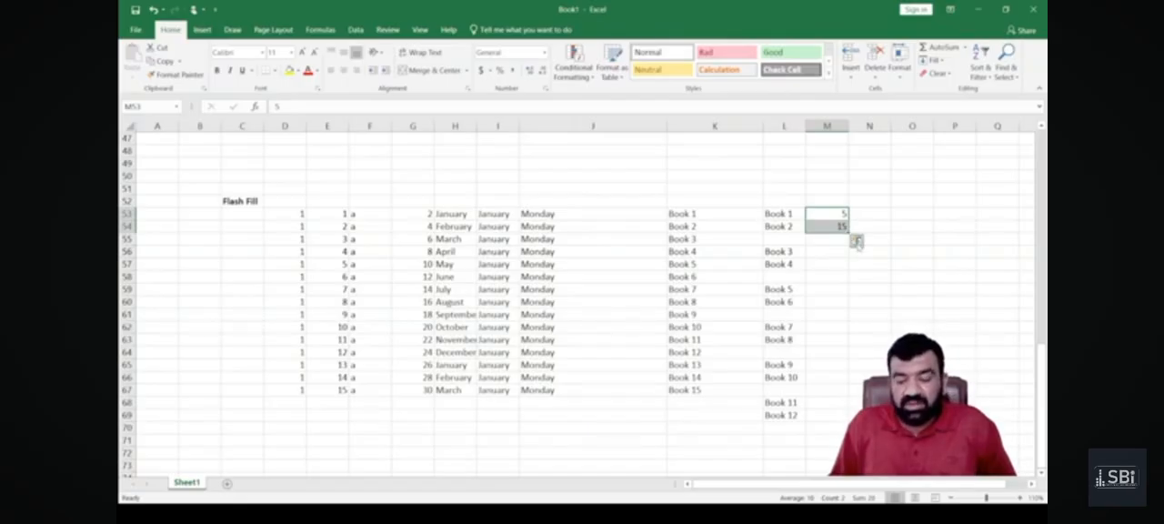
{"action": "mouse_move", "coordinate": [849, 233]}
{"action": "left_mouse_down"}
{"action": "mouse_move", "coordinate": [850, 345]}
{"action": "mouse_move", "coordinate": [849, 234]}
{"action": "left_mouse_up"}
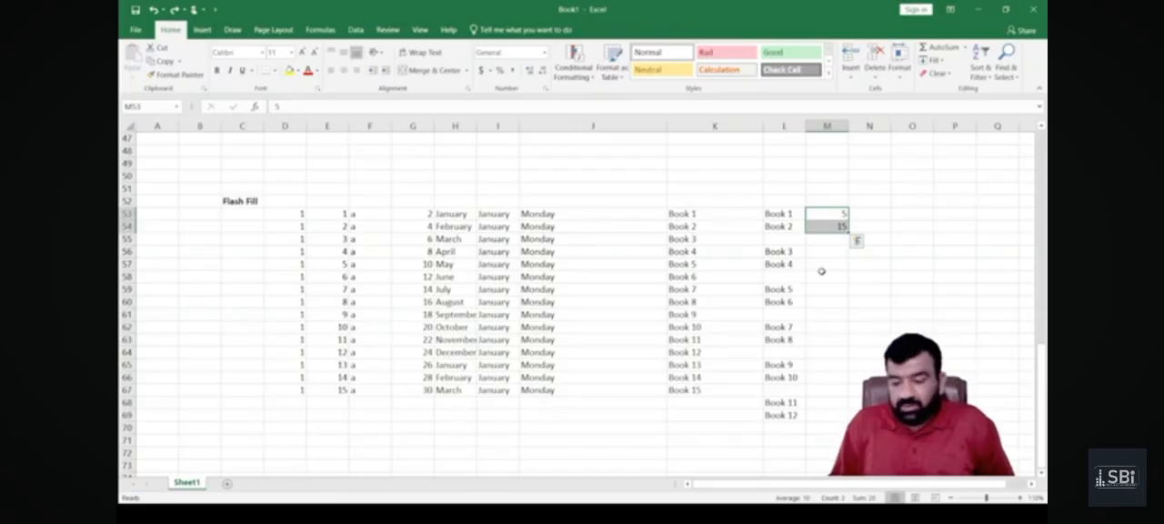
{"action": "double_click", "coordinate": [848, 232]}
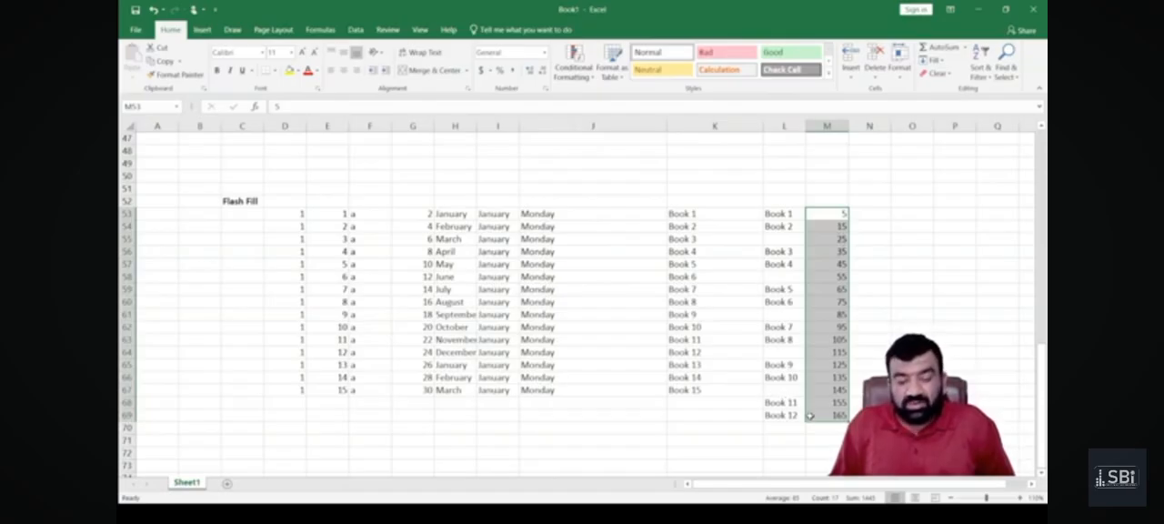
{"action": "left_click_drag", "start_coordinate": [847, 421], "coordinate": [828, 312]}
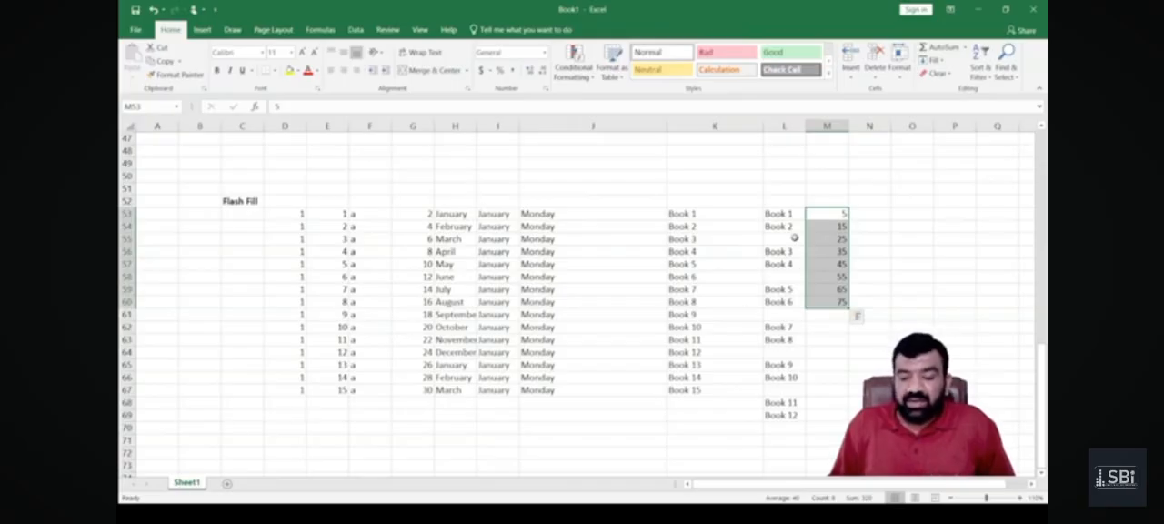
Enter the date 1 January 2025 in O53 and fill consecutive daily dates down to O68.
{"action": "left_click", "coordinate": [906, 213]}
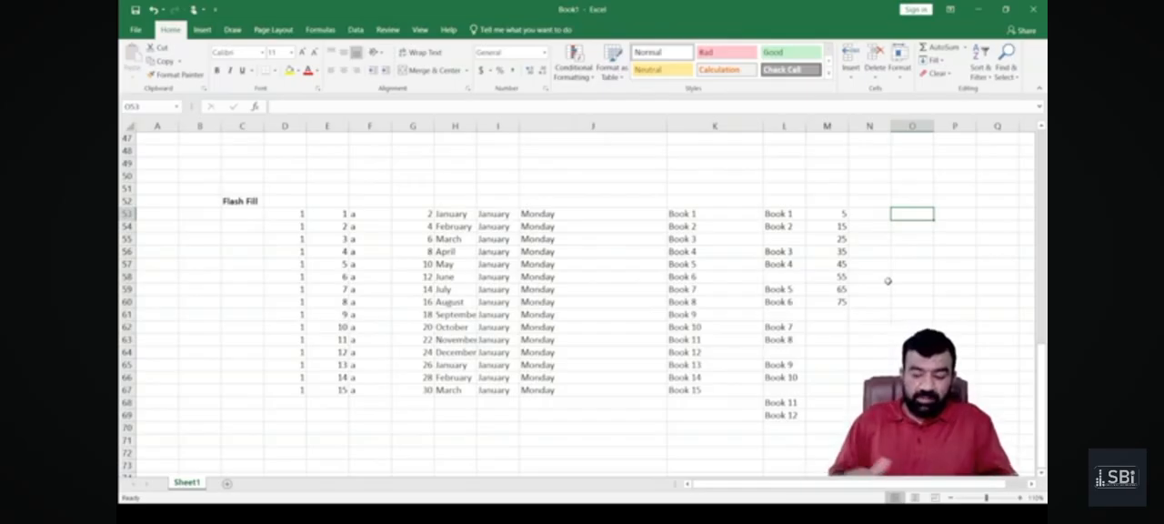
{"action": "type", "text": "1 jan"}
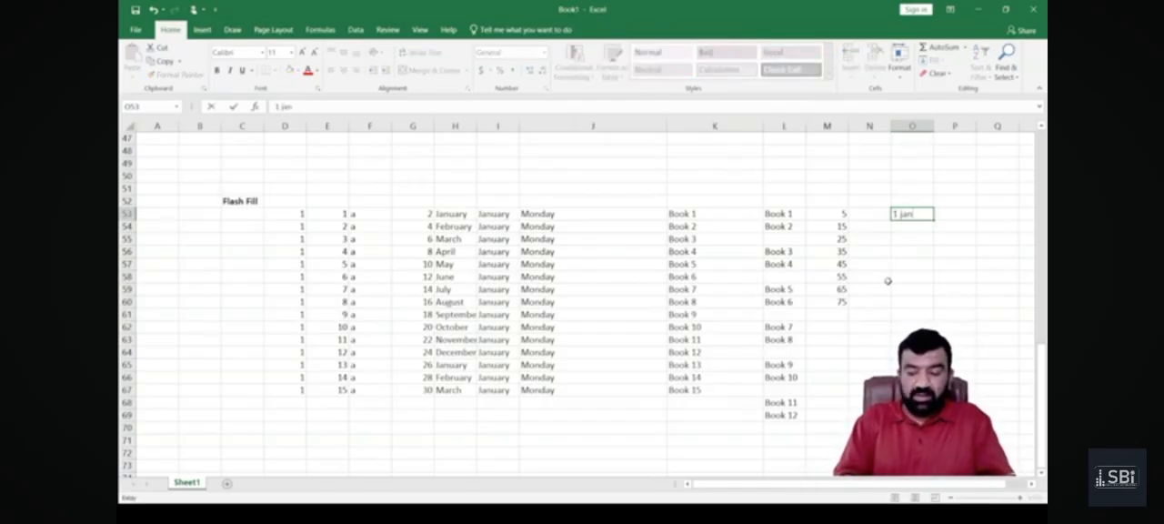
{"action": "type", "text": "uary 303"}
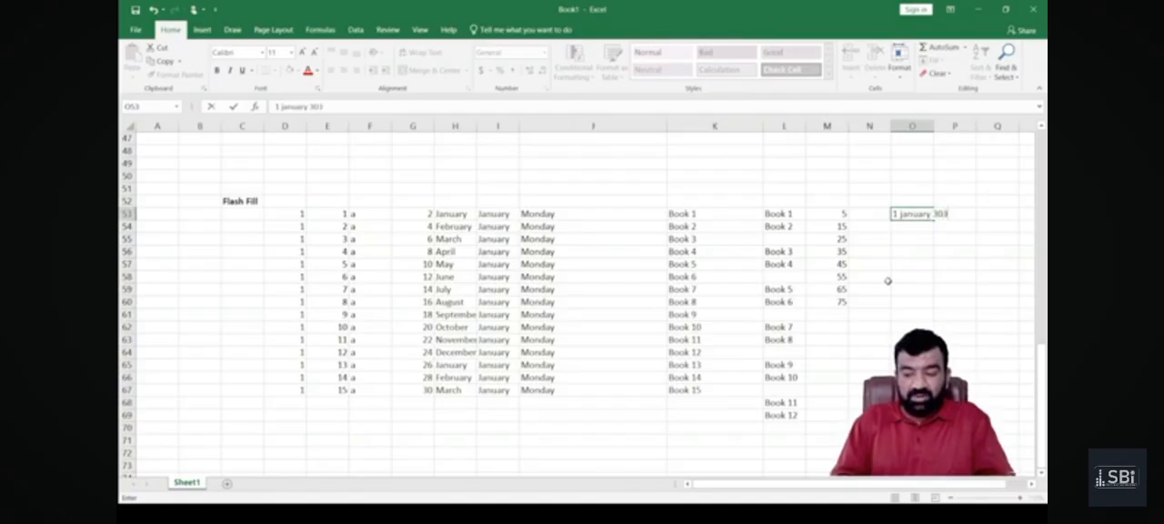
{"action": "type", "text": "025"}
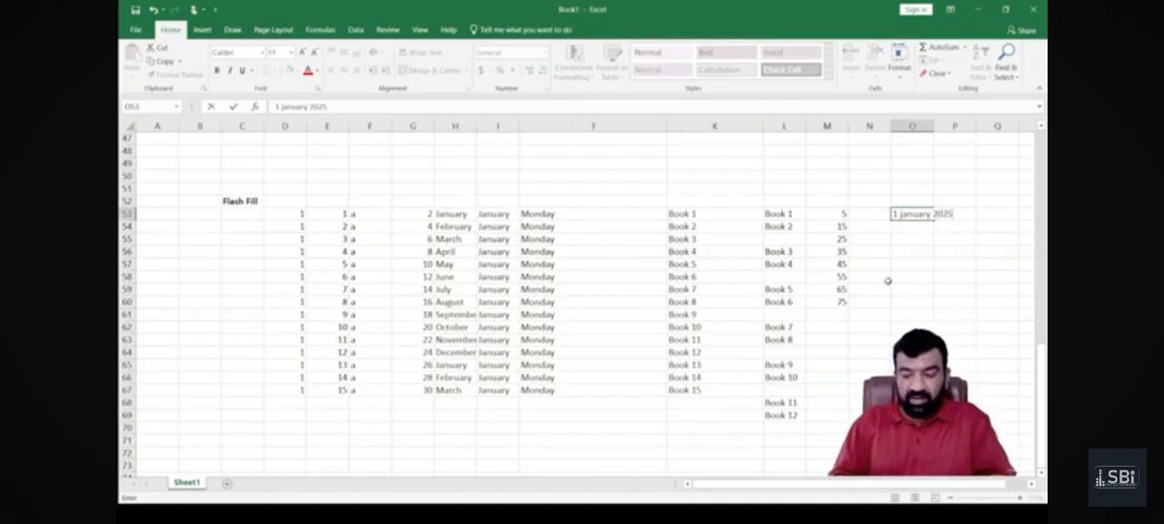
{"action": "key", "text": "Return"}
{"action": "key", "text": "Up"}
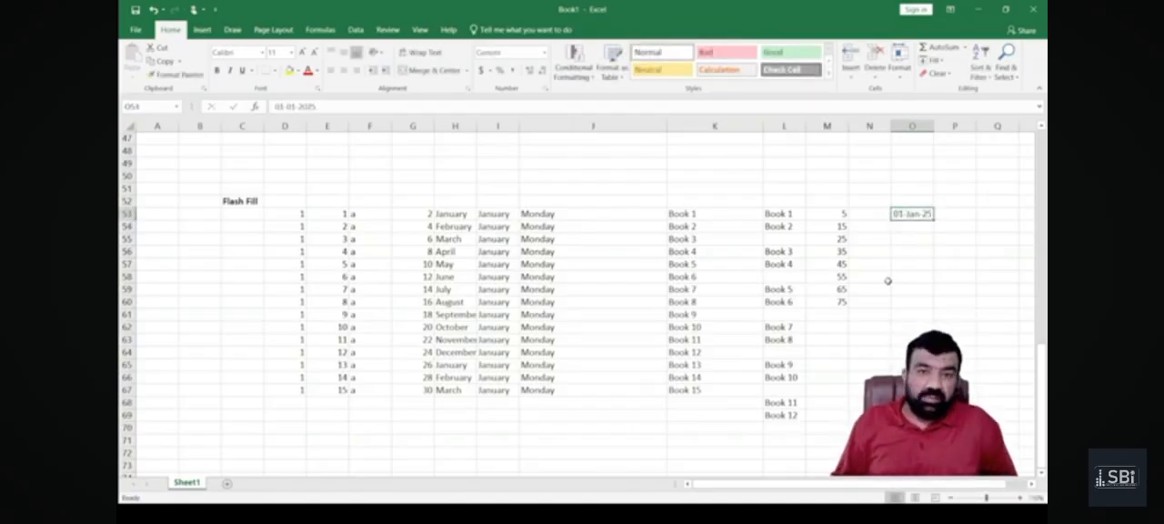
{"action": "left_click_drag", "start_coordinate": [933, 220], "coordinate": [927, 402]}
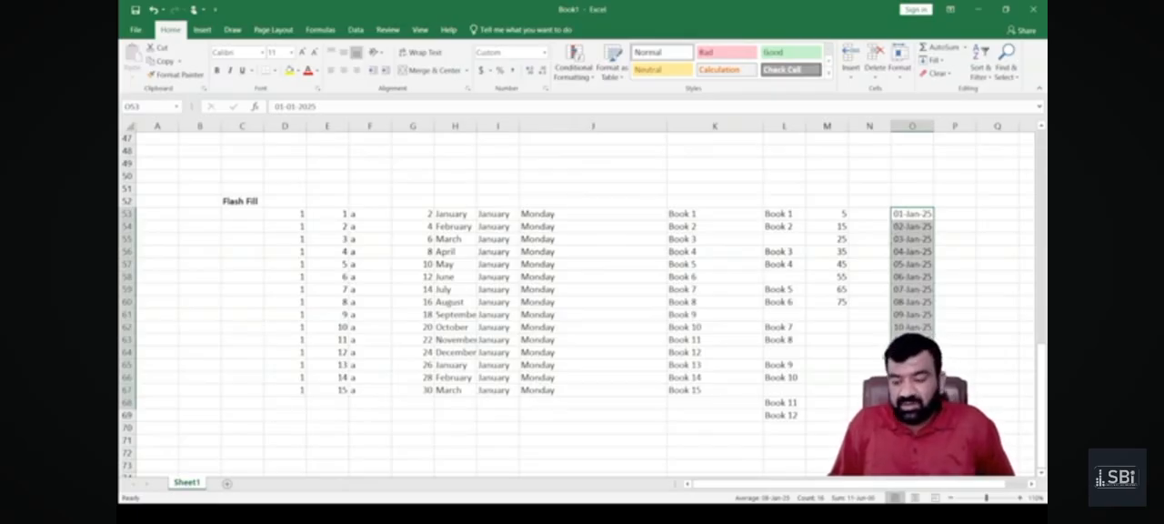
Enter the dates 1 January 2025 in P53 and 1 February 2025 in P54.
{"action": "left_click", "coordinate": [951, 216]}
{"action": "type", "text": "1 Jan 20"}
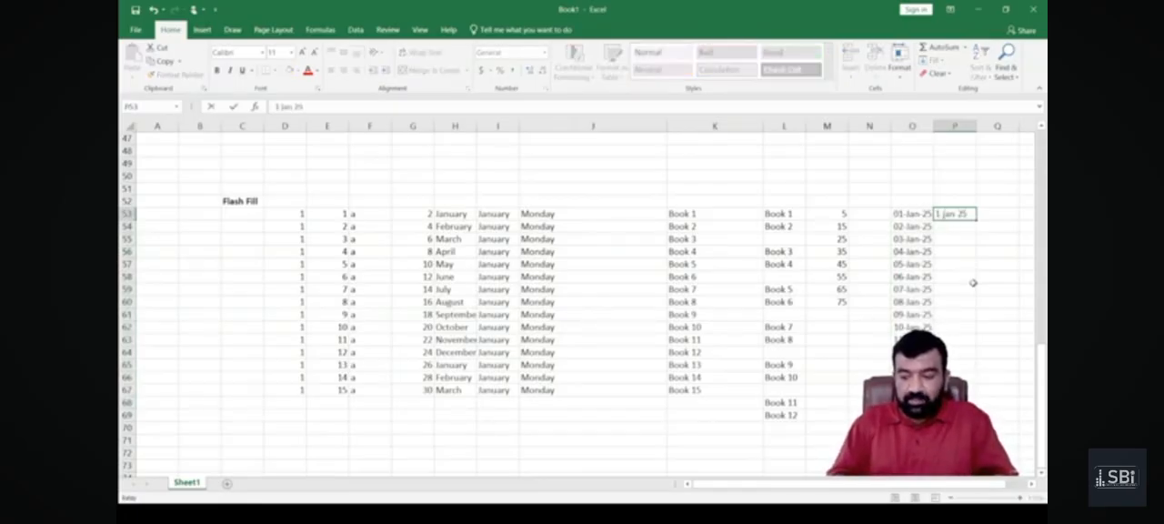
{"action": "key", "text": "Return"}
{"action": "type", "text": "1 feb 2025"}
{"action": "key", "text": "Return"}
Extend the two dates in P53:P54 as a monthly series down to P68, and widen column P slightly.
{"action": "key", "text": "Up"}
{"action": "key", "text": "shift+Up"}
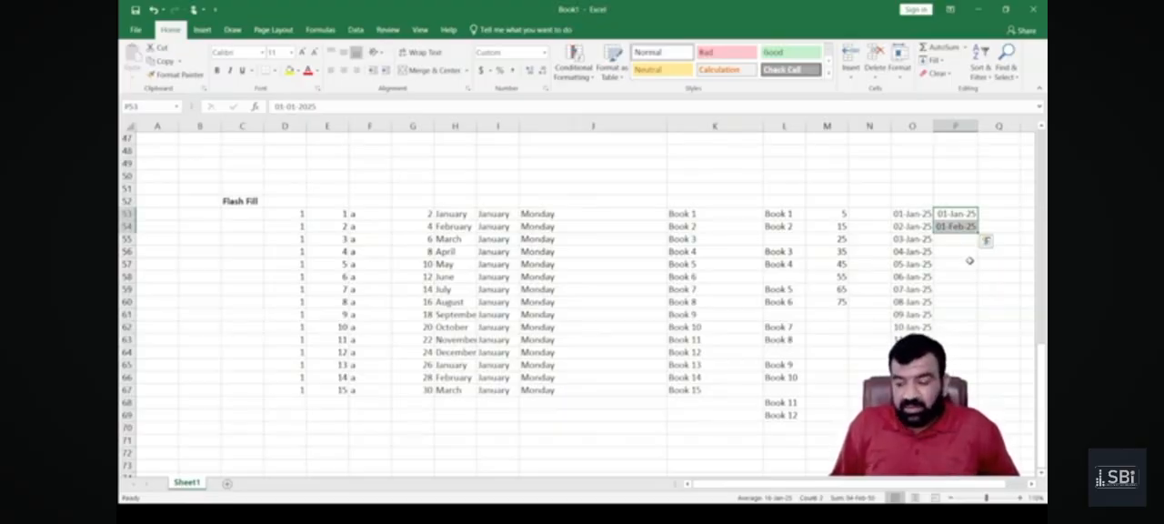
{"action": "left_click_drag", "start_coordinate": [978, 234], "coordinate": [961, 361]}
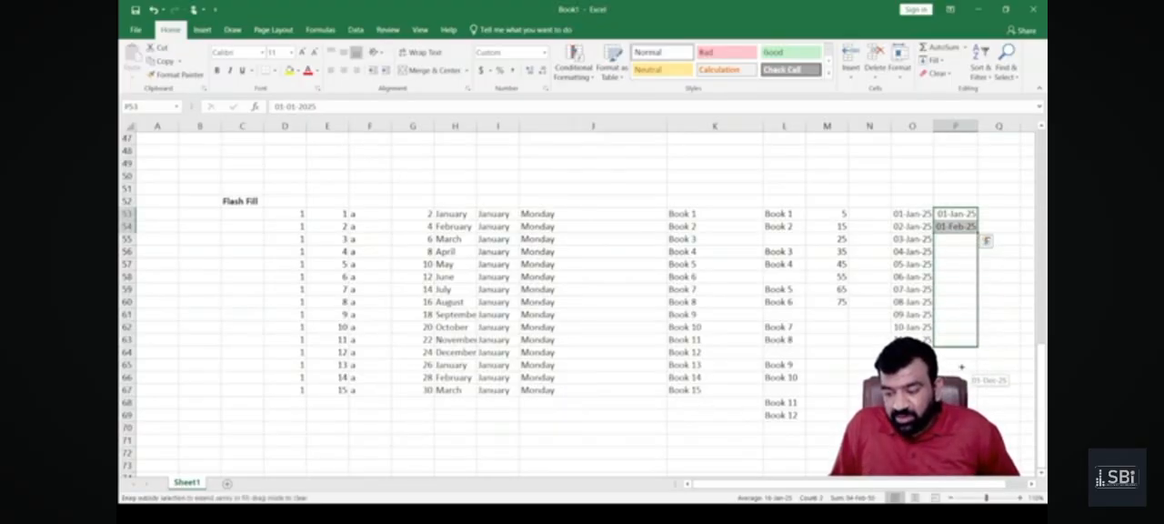
{"action": "left_click_drag", "start_coordinate": [966, 404], "coordinate": [966, 404]}
{"action": "left_click_drag", "start_coordinate": [978, 127], "coordinate": [987, 127]}
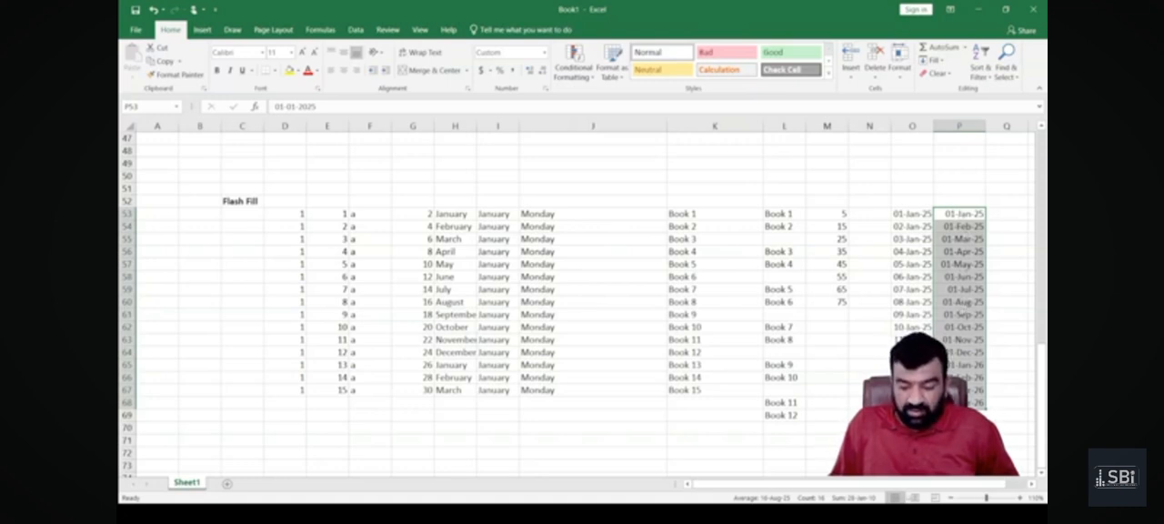
{"action": "left_click", "coordinate": [1032, 485]}
{"action": "left_click", "coordinate": [1033, 485]}
{"action": "left_click", "coordinate": [1032, 485]}
{"action": "left_click", "coordinate": [1032, 485]}
{"action": "left_click", "coordinate": [1032, 485]}
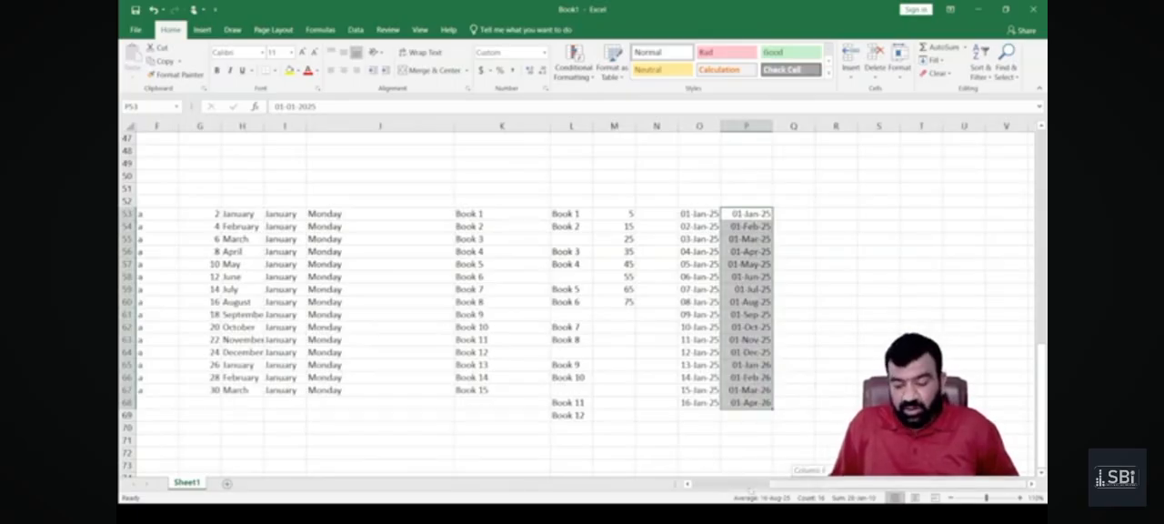
Enter the label "Auto Fill" in B67, beside the filled columns.
{"action": "scroll", "coordinate": [747, 489], "scroll_direction": "left", "scroll_amount": 3}
{"action": "scroll", "coordinate": [651, 380], "scroll_direction": "down", "scroll_amount": 1}
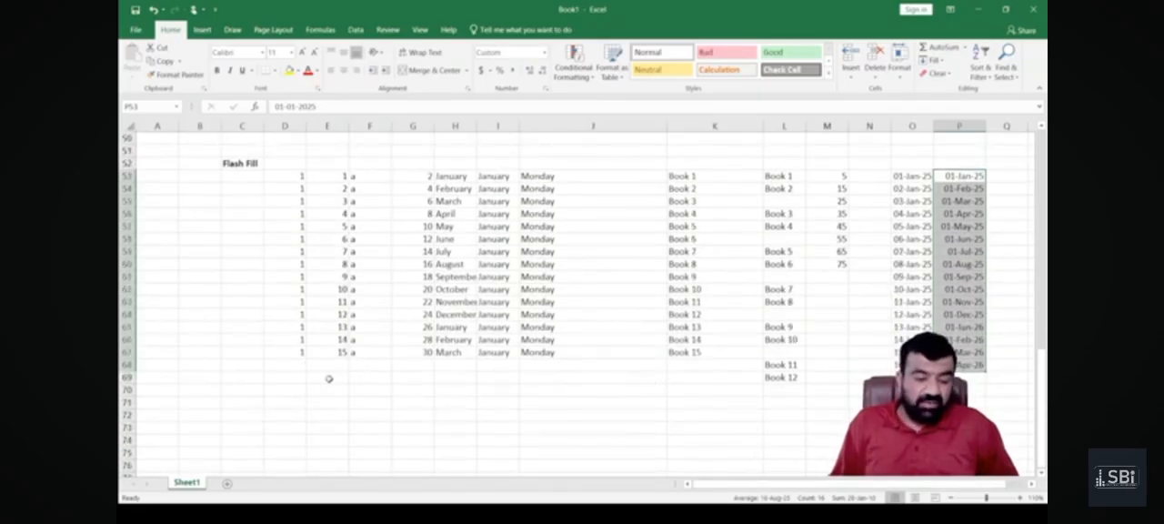
{"action": "left_click", "coordinate": [181, 345]}
{"action": "left_click", "coordinate": [196, 351]}
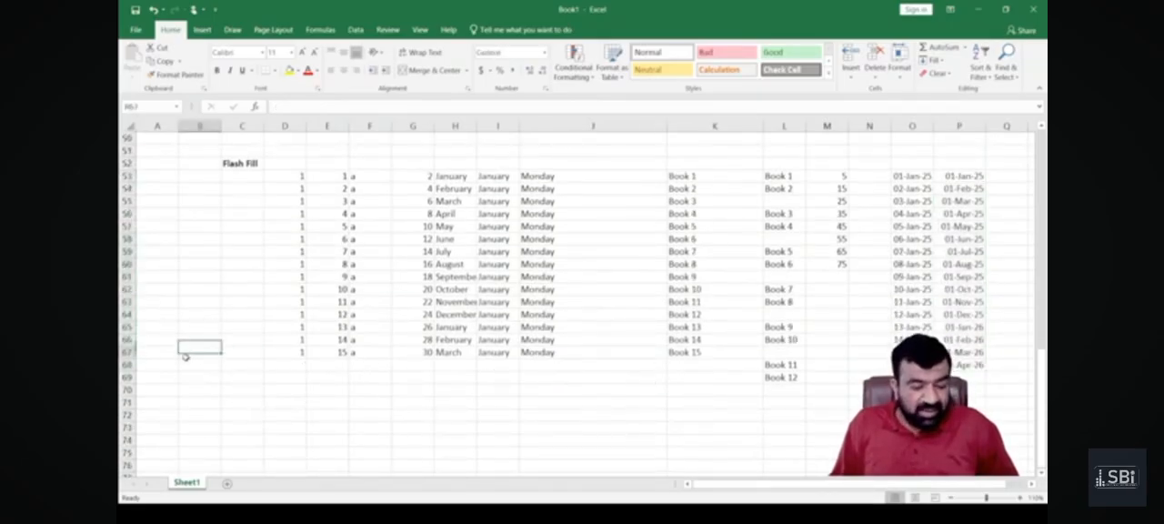
{"action": "type", "text": "Auto Fill"}
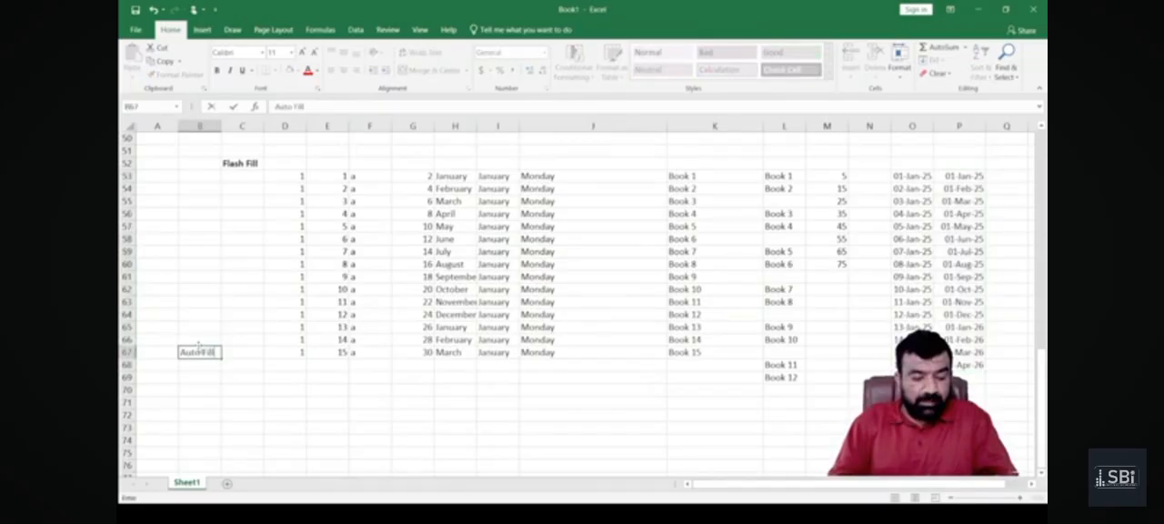
{"action": "key", "text": "Return"}
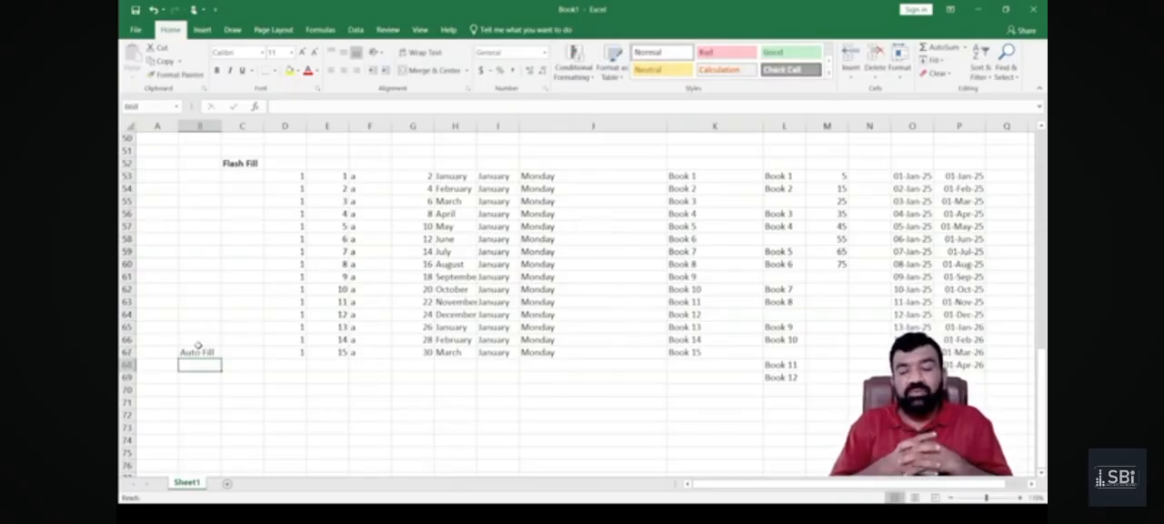
Enter December in H68 and H69, accepting the automatic completion of the month name in H68.
{"action": "key", "text": "Right"}
{"action": "key", "text": "Right"}
{"action": "key", "text": "Right"}
{"action": "key", "text": "Right"}
{"action": "key", "text": "Right"}
{"action": "key", "text": "Right"}
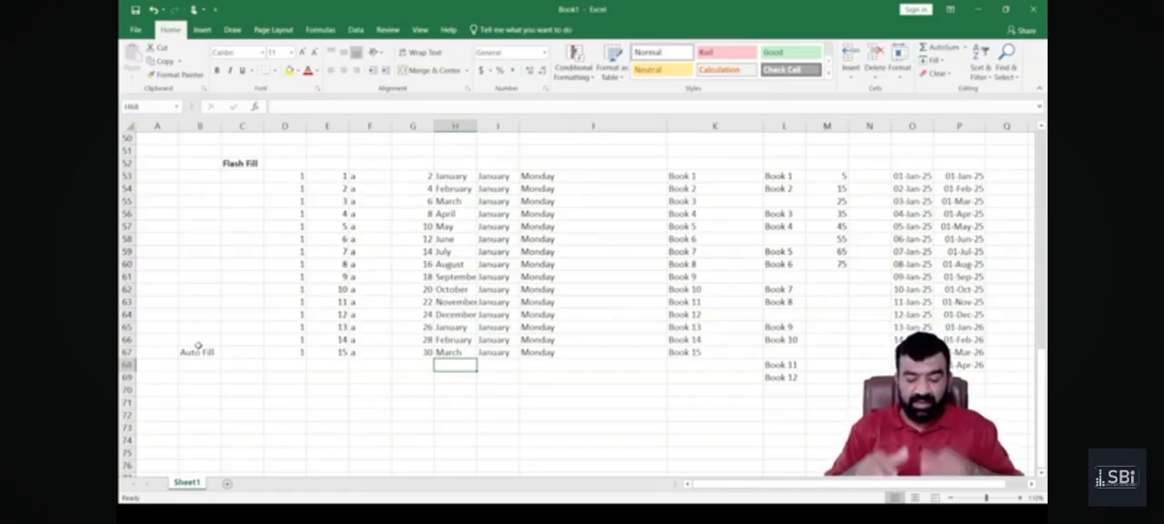
{"action": "type", "text": "December"}
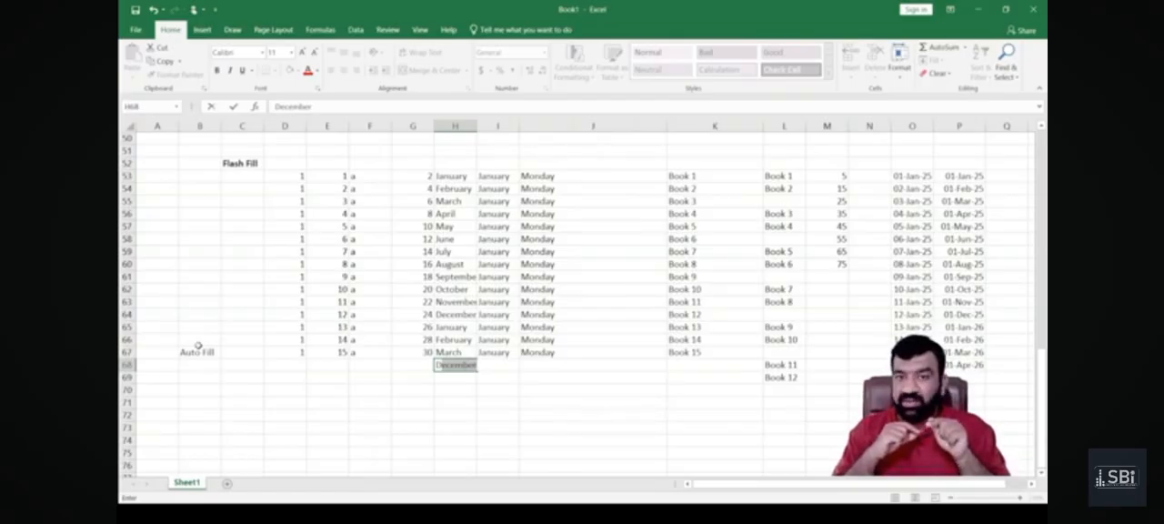
{"action": "key", "text": "Return"}
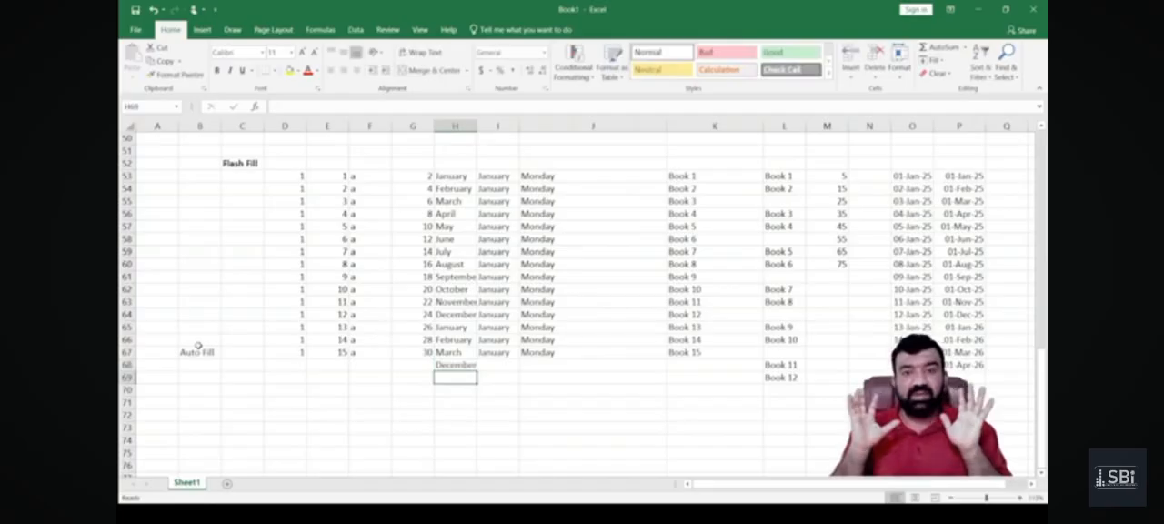
{"action": "type", "text": "December"}
{"action": "key", "text": "Return"}
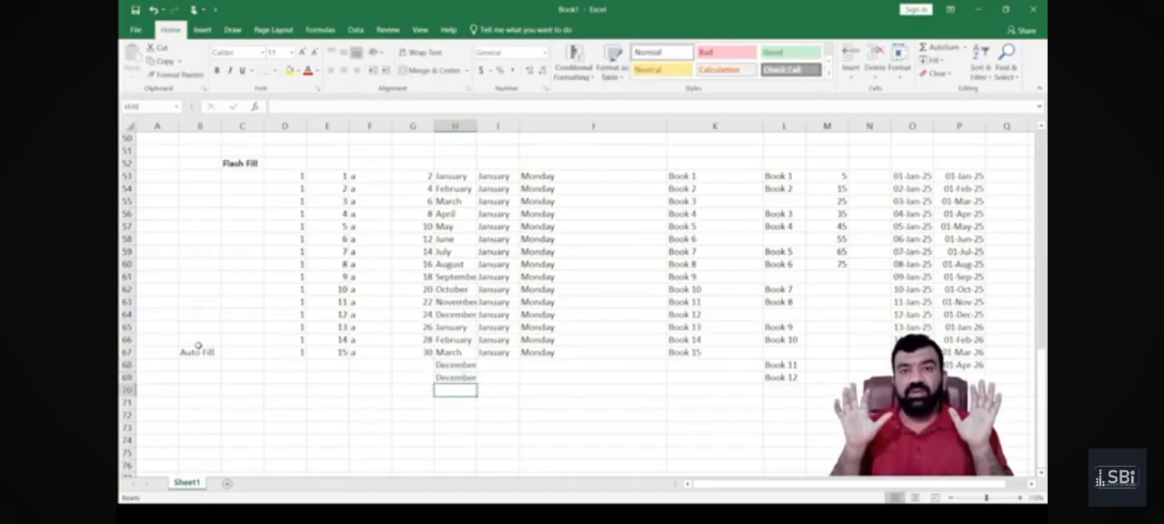
Enter March in H70 and August in H71, accepting the suggested completion after the first letters of each month.
{"action": "type", "text": "m"}
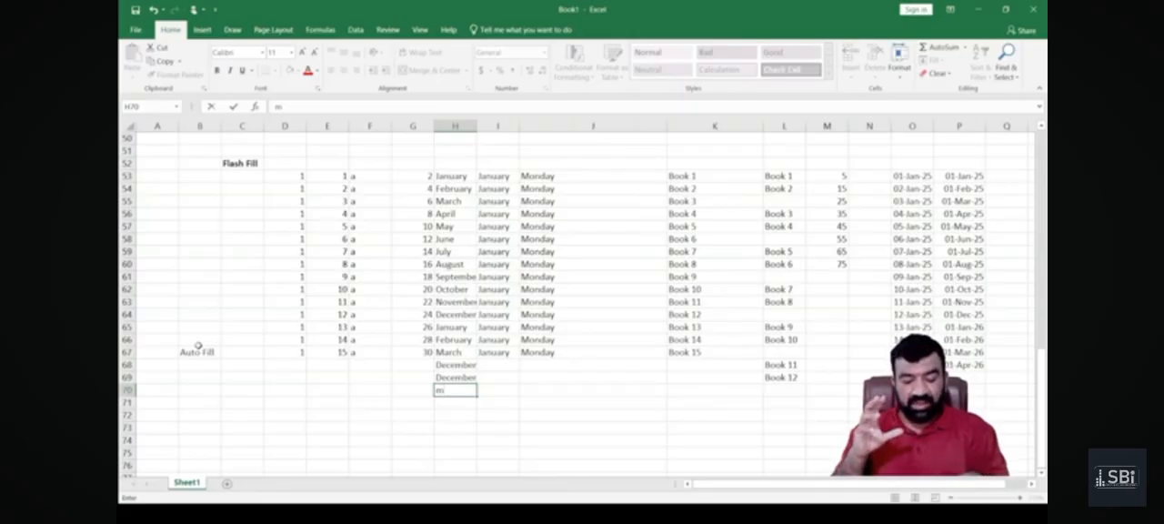
{"action": "type", "text": "a"}
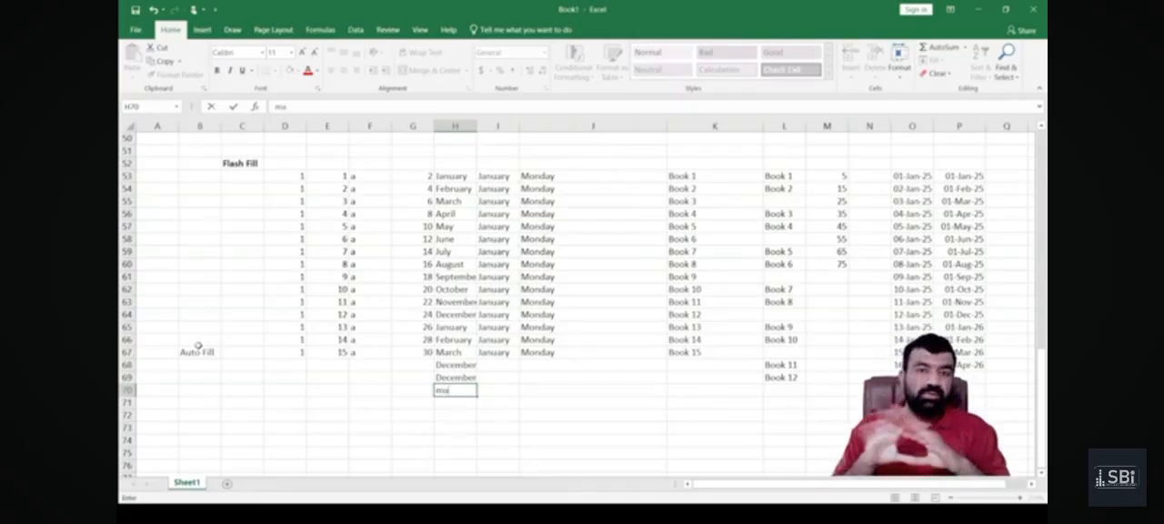
{"action": "type", "text": "r"}
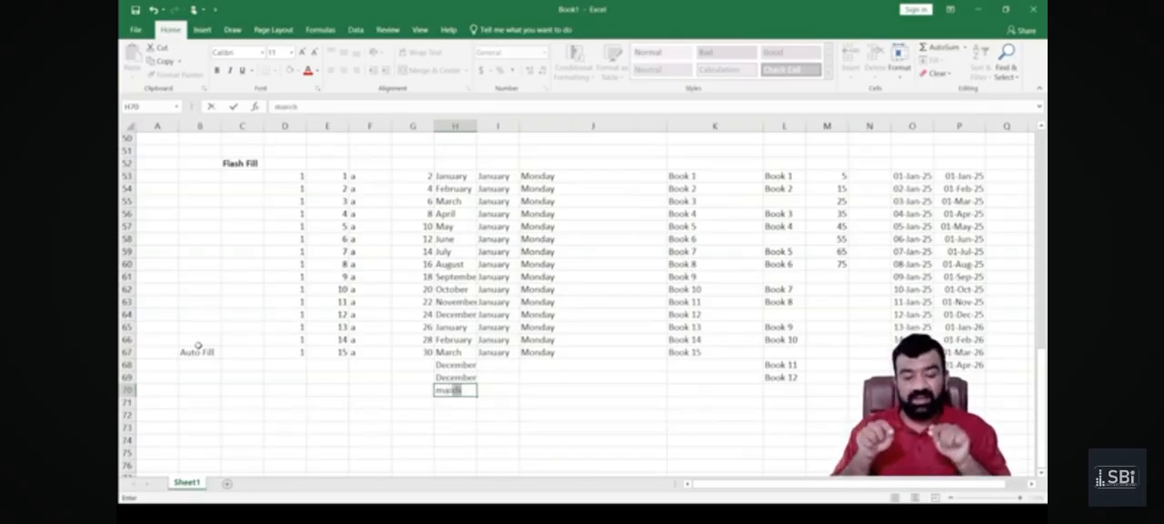
{"action": "key", "text": "Return"}
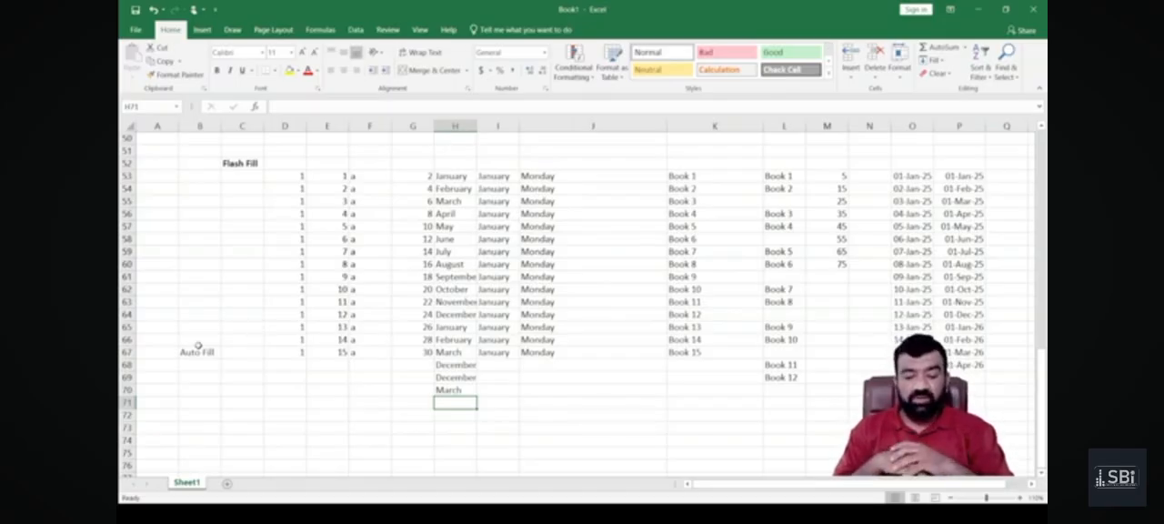
{"action": "type", "text": "August"}
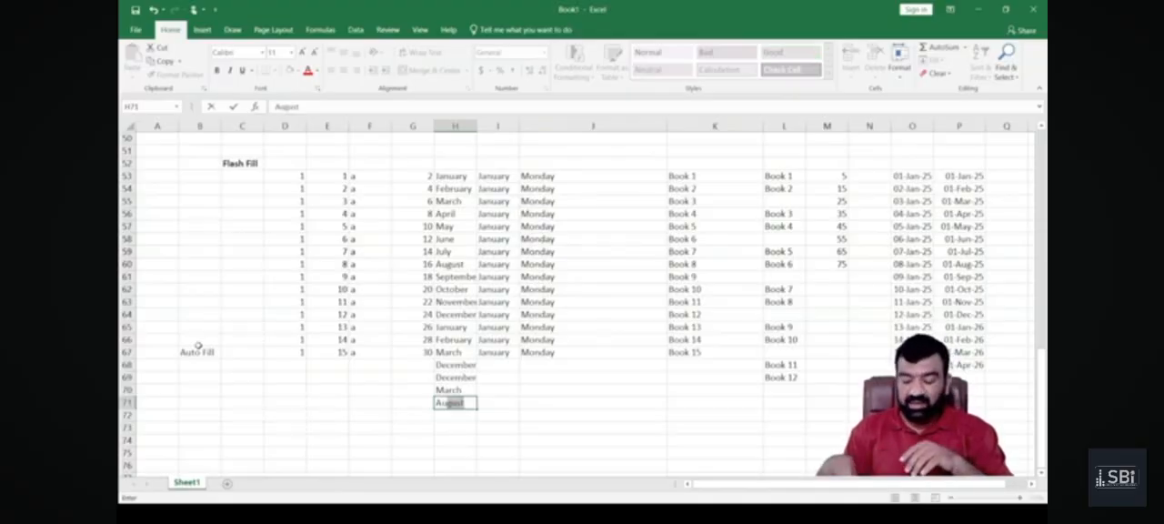
{"action": "key", "text": "Return"}
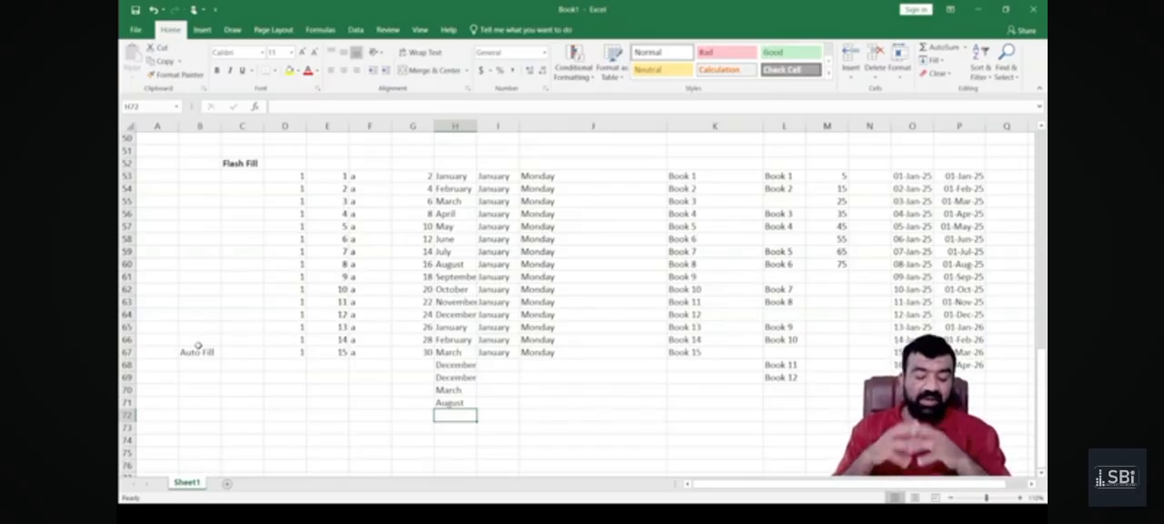
Move the "Auto Fill" label from B67 to C67, in bold.
{"action": "key", "text": "Left"}
{"action": "key", "text": "Left"}
{"action": "key", "text": "Left"}
{"action": "key", "text": "Left"}
{"action": "key", "text": "Left"}
{"action": "key", "text": "Left"}
{"action": "key", "text": "Up"}
{"action": "key", "text": "Up"}
{"action": "key", "text": "Up"}
{"action": "key", "text": "Up"}
{"action": "key", "text": "Up"}
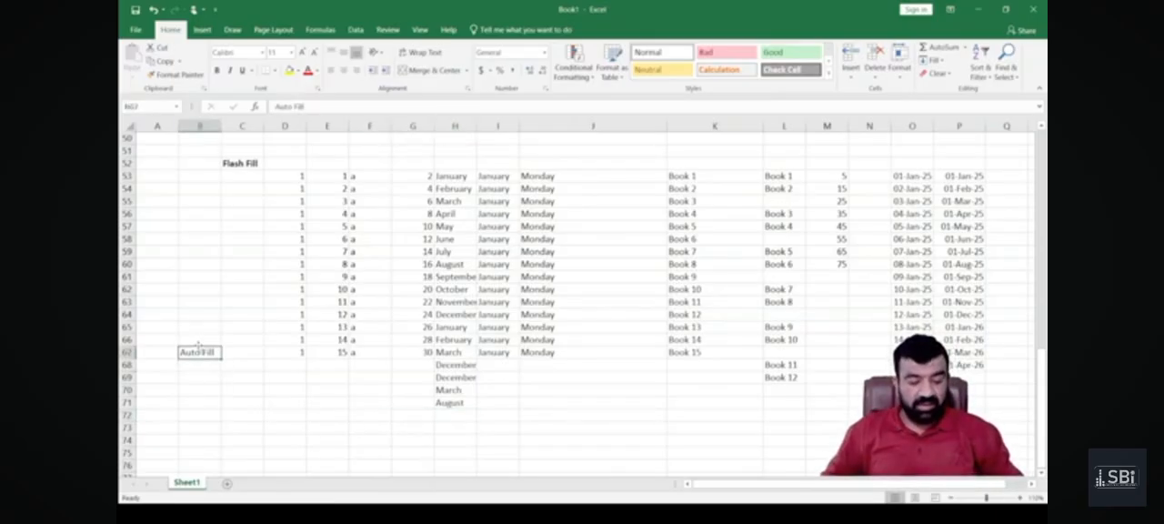
{"action": "key", "text": "ctrl+x"}
{"action": "key", "text": "Right"}
{"action": "key", "text": "ctrl+v"}
Enter the label "Auto fill Drop down" in C72.
{"action": "key", "text": "Down"}
{"action": "key", "text": "Down"}
{"action": "key", "text": "Down"}
{"action": "key", "text": "Down"}
{"action": "key", "text": "Down"}
{"action": "type", "text": "Auto"}
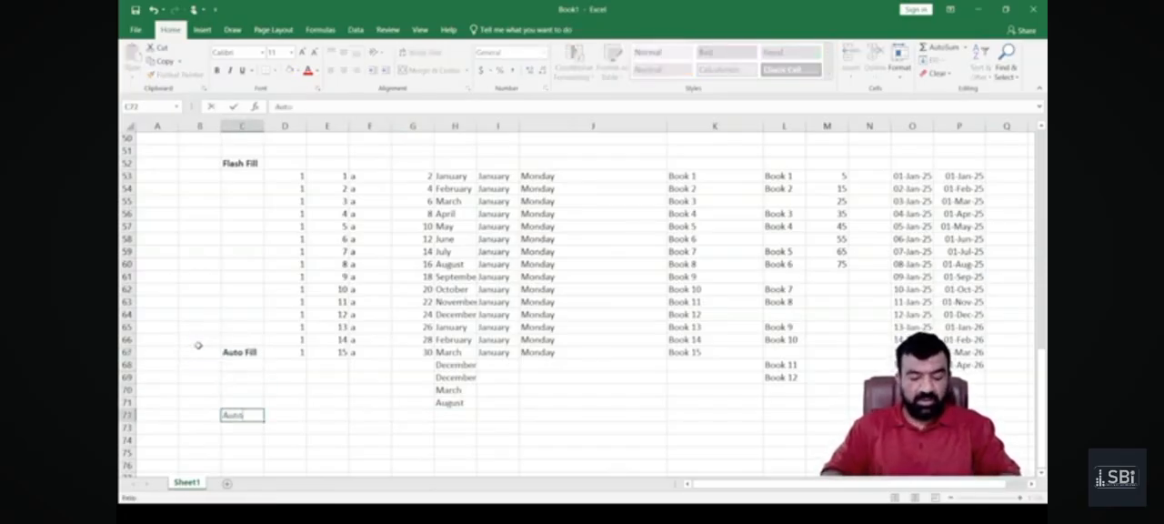
{"action": "type", "text": " fill Drop down"}
{"action": "key", "text": "Return"}
Fill H72 with November, picked from the drop-down list of entries already in the column.
{"action": "key", "text": "Up"}
{"action": "key", "text": "Right"}
{"action": "key", "text": "Right"}
{"action": "key", "text": "Right"}
{"action": "key", "text": "Right"}
{"action": "key", "text": "Right"}
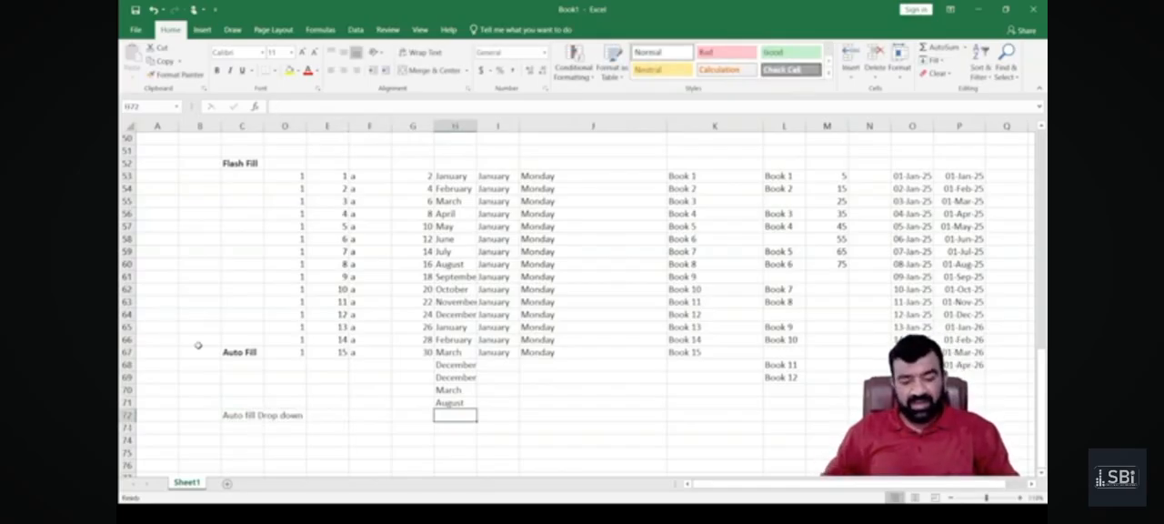
{"action": "key", "text": "alt"}
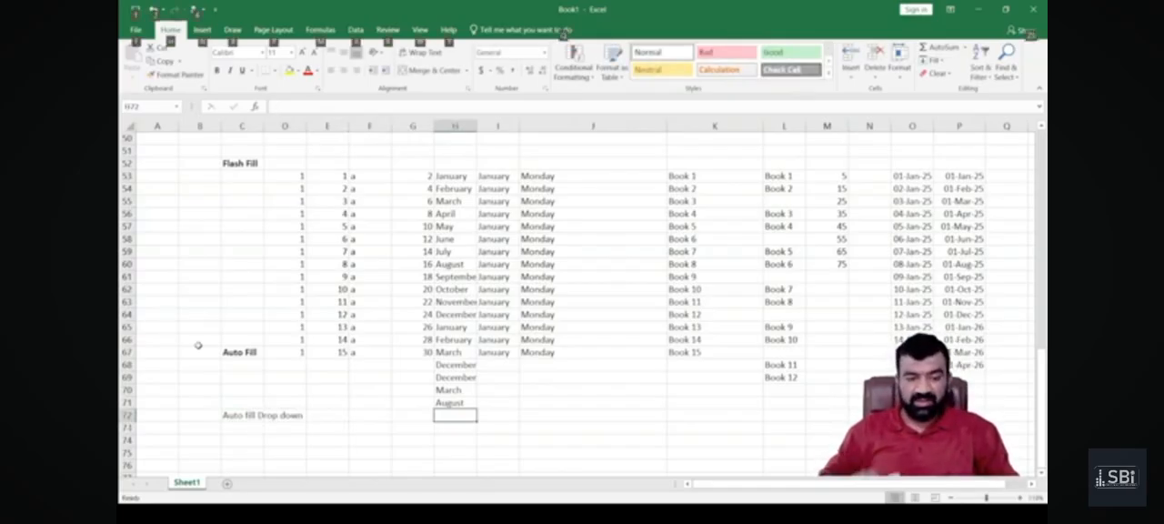
{"action": "key", "text": "alt+Down"}
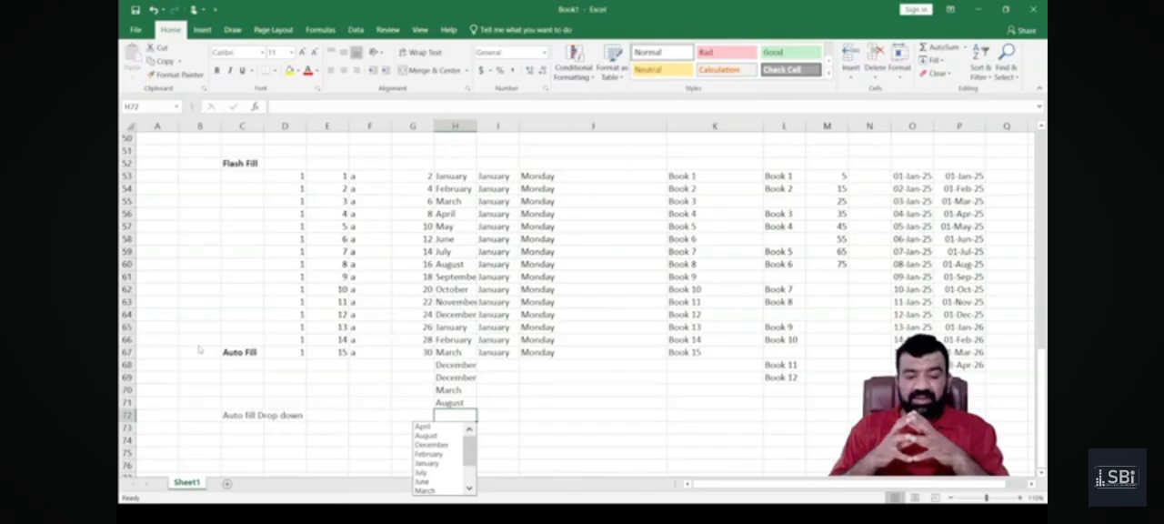
{"action": "key", "text": "Down"}
{"action": "key", "text": "Down"}
{"action": "key", "text": "Down"}
{"action": "key", "text": "Down"}
{"action": "key", "text": "Down"}
{"action": "key", "text": "Down"}
{"action": "key", "text": "Down"}
{"action": "key", "text": "Down"}
{"action": "key", "text": "Down"}
{"action": "key", "text": "Down"}
{"action": "key", "text": "Down"}
{"action": "key", "text": "Down"}
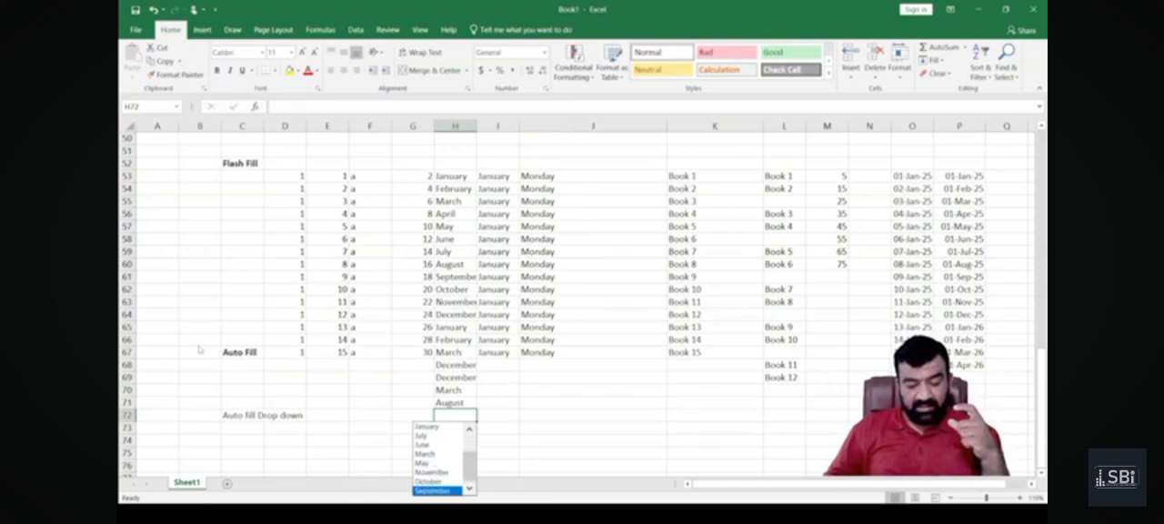
{"action": "key", "text": "Up"}
{"action": "key", "text": "Up"}
{"action": "key", "text": "Up"}
{"action": "key", "text": "Up"}
{"action": "key", "text": "Up"}
{"action": "key", "text": "Up"}
{"action": "key", "text": "Up"}
{"action": "key", "text": "Up"}
{"action": "key", "text": "Up"}
{"action": "key", "text": "Up"}
{"action": "key", "text": "Up"}
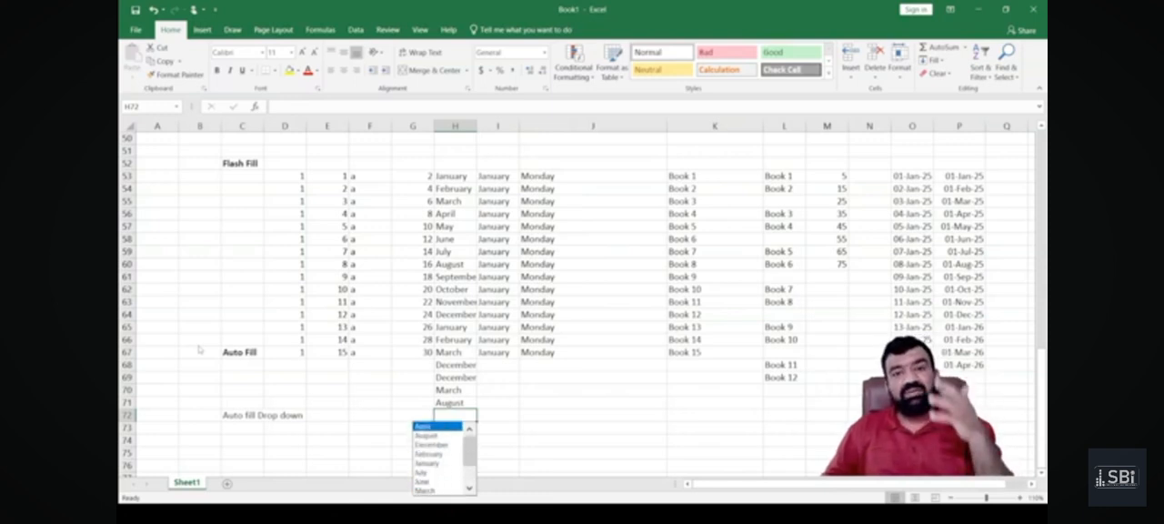
{"action": "key", "text": "Down"}
{"action": "key", "text": "Down"}
{"action": "key", "text": "Down"}
{"action": "key", "text": "Down"}
{"action": "key", "text": "Down"}
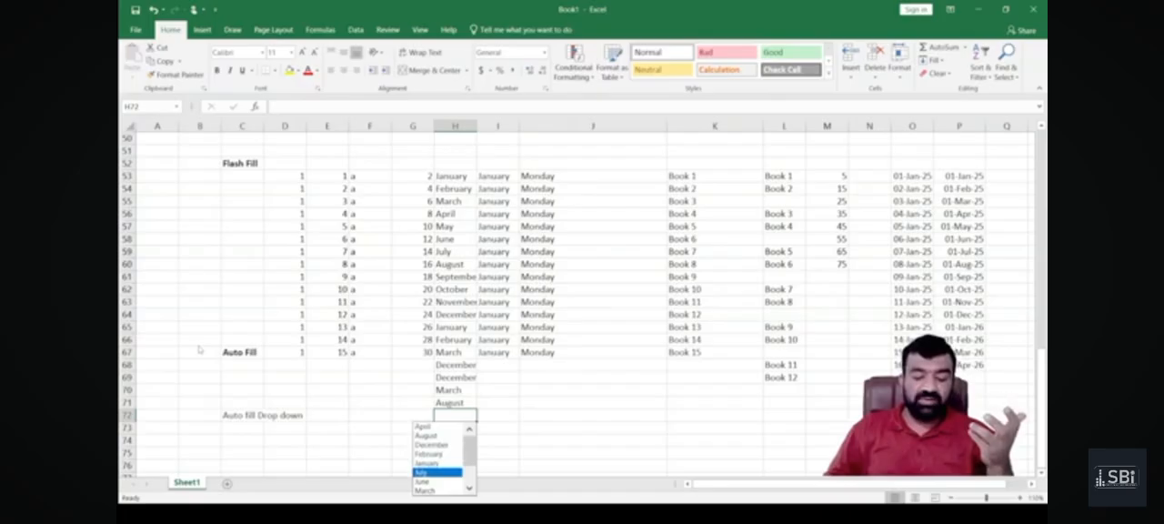
{"action": "key", "text": "Down"}
{"action": "key", "text": "Down"}
{"action": "key", "text": "Down"}
{"action": "key", "text": "Down"}
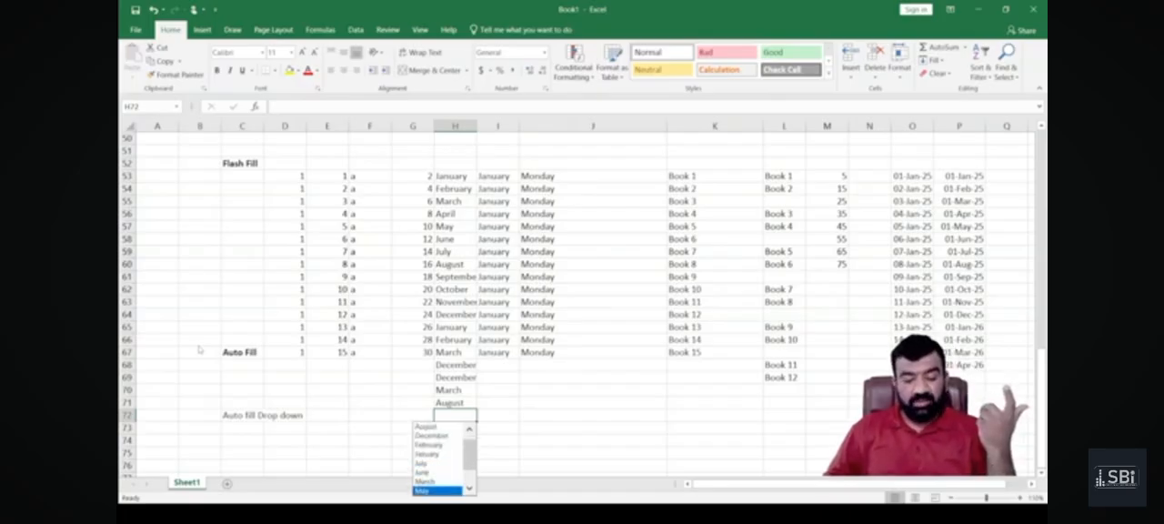
{"action": "key", "text": "Return"}
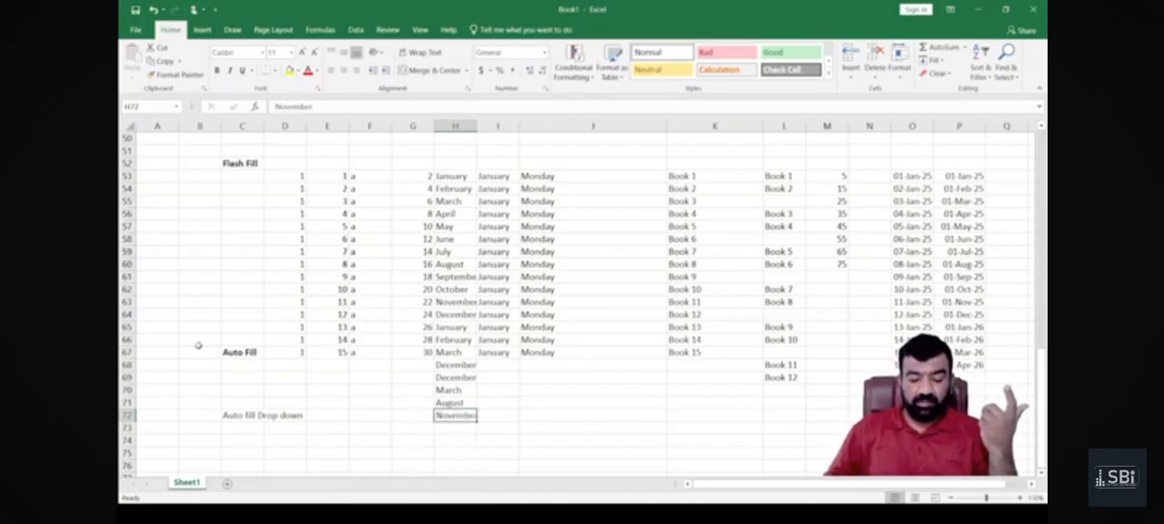
Fill H73 with January from the list of existing column entries.
{"action": "key", "text": "Down"}
{"action": "key", "text": "alt+Down"}
{"action": "key", "text": "Down"}
{"action": "key", "text": "Down"}
{"action": "key", "text": "Down"}
{"action": "key", "text": "Down"}
{"action": "key", "text": "Return"}
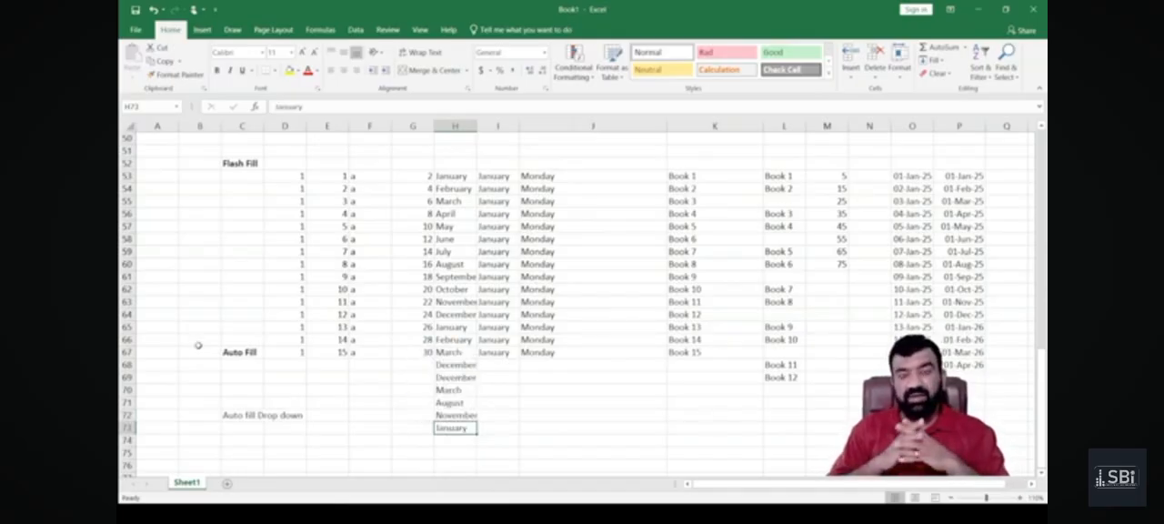
Fill H74 with June from the list of existing column entries.
{"action": "key", "text": "Return"}
{"action": "key", "text": "alt+Down"}
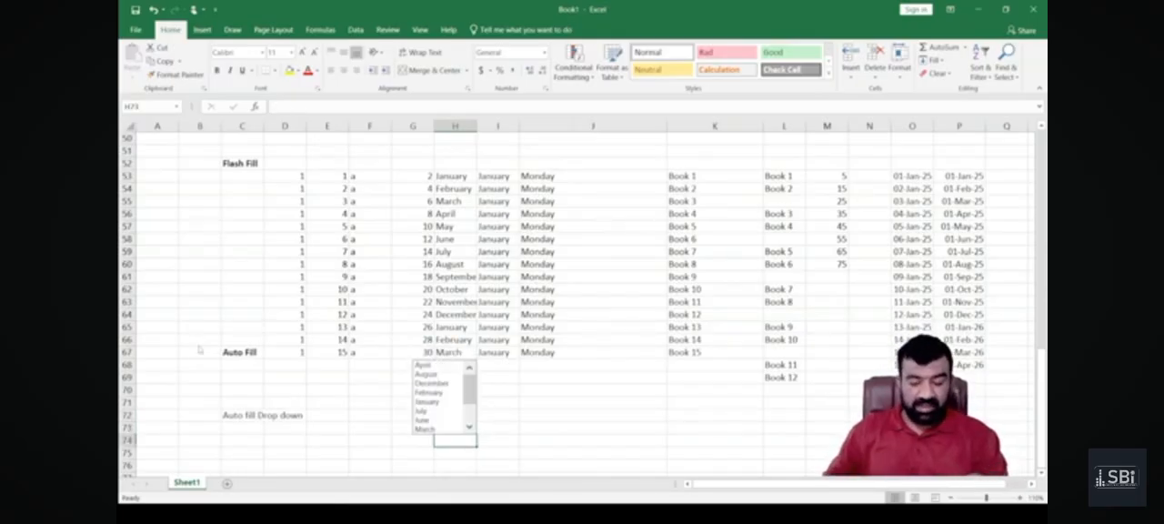
{"action": "key", "text": "Down"}
{"action": "key", "text": "Down"}
{"action": "key", "text": "Down"}
{"action": "key", "text": "Down"}
{"action": "key", "text": "Down"}
{"action": "key", "text": "Down"}
{"action": "key", "text": "Down"}
{"action": "key", "text": "Return"}
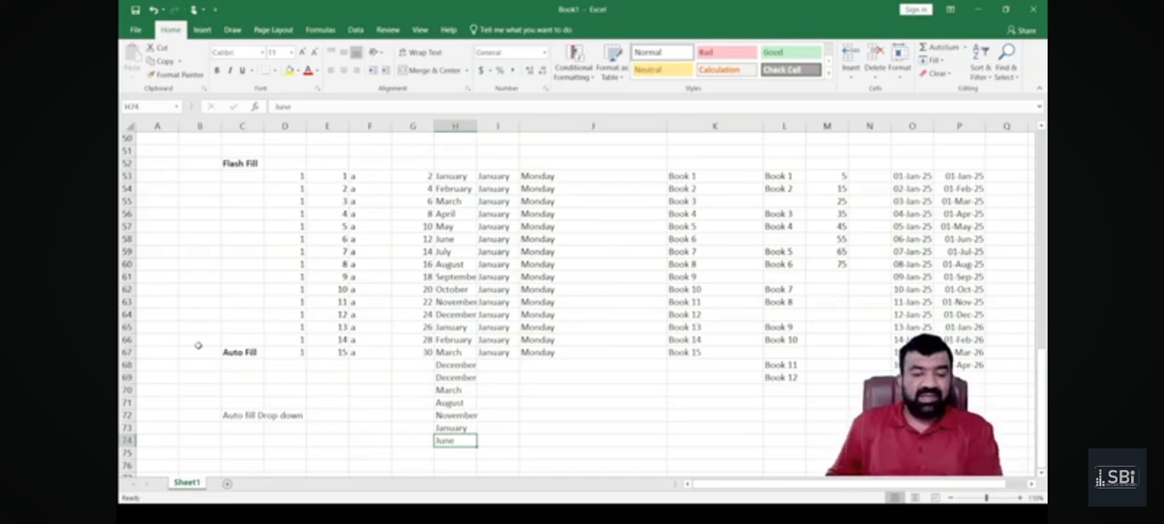
{"action": "scroll", "coordinate": [334, 304], "scroll_direction": "down", "scroll_amount": 6}
{"action": "scroll", "coordinate": [333, 303], "scroll_direction": "up", "scroll_amount": 1}
{"action": "scroll", "coordinate": [334, 303], "scroll_direction": "up", "scroll_amount": 7}
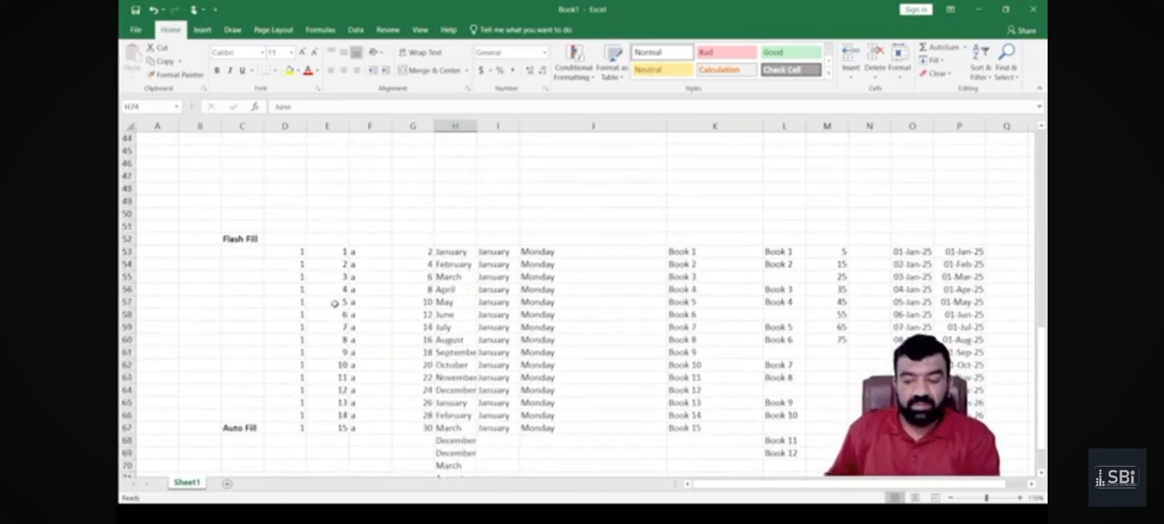
{"action": "scroll", "coordinate": [334, 304], "scroll_direction": "down", "scroll_amount": 9}
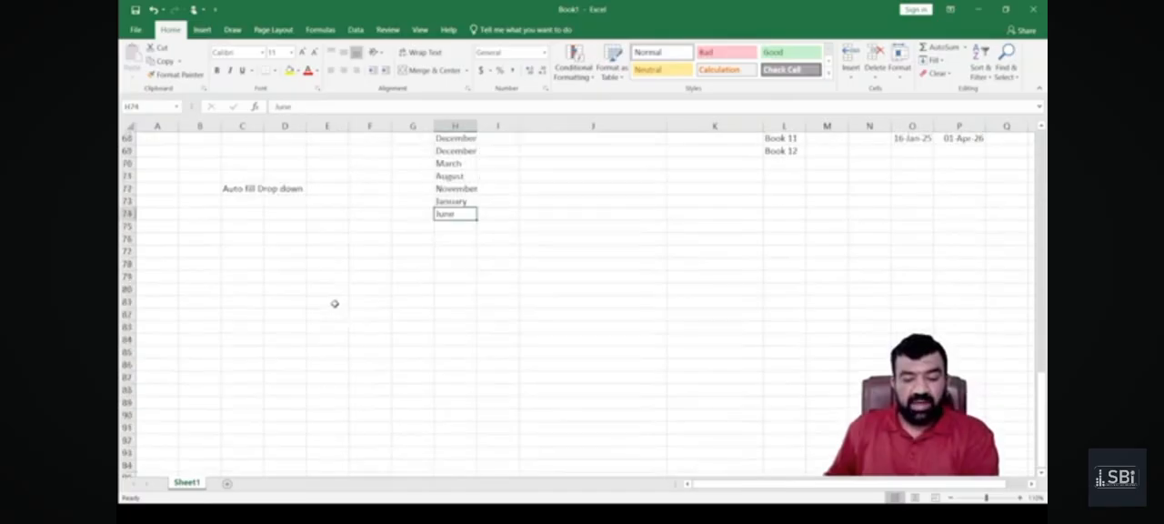
{"action": "left_click", "coordinate": [336, 240]}
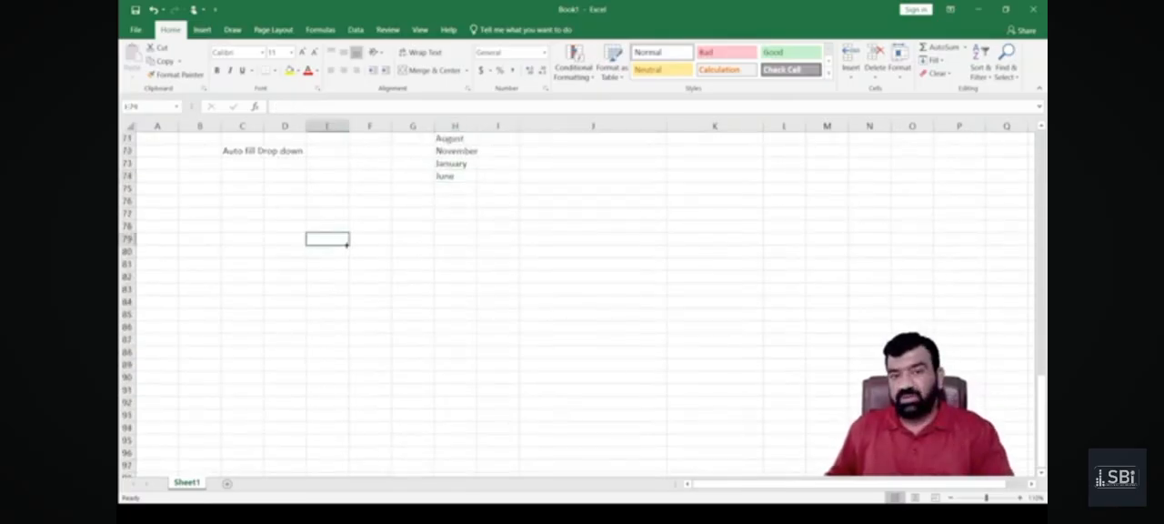
{"action": "type", "text": "1"}
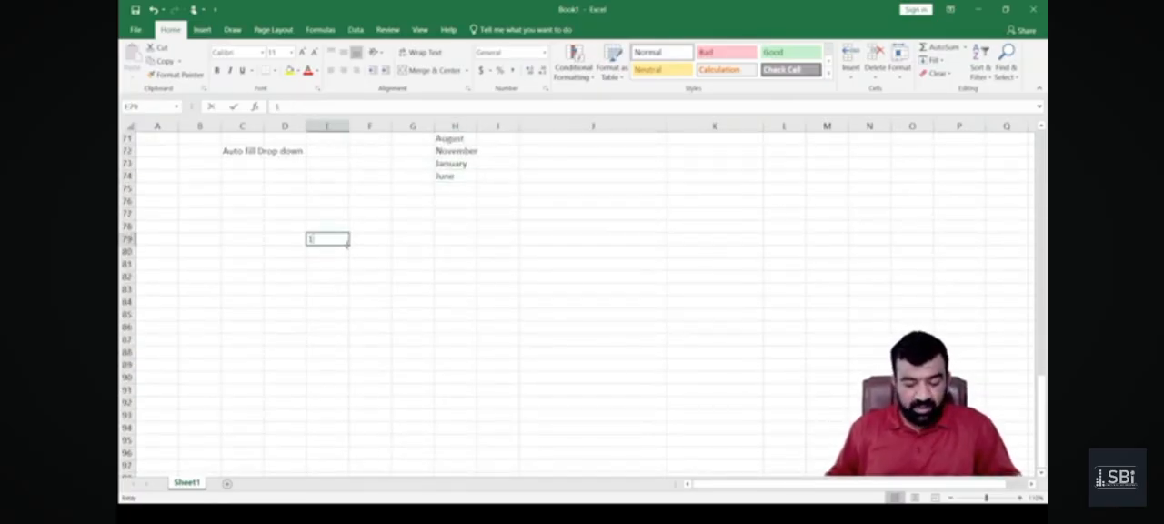
{"action": "type", "text": "45353.5656"}
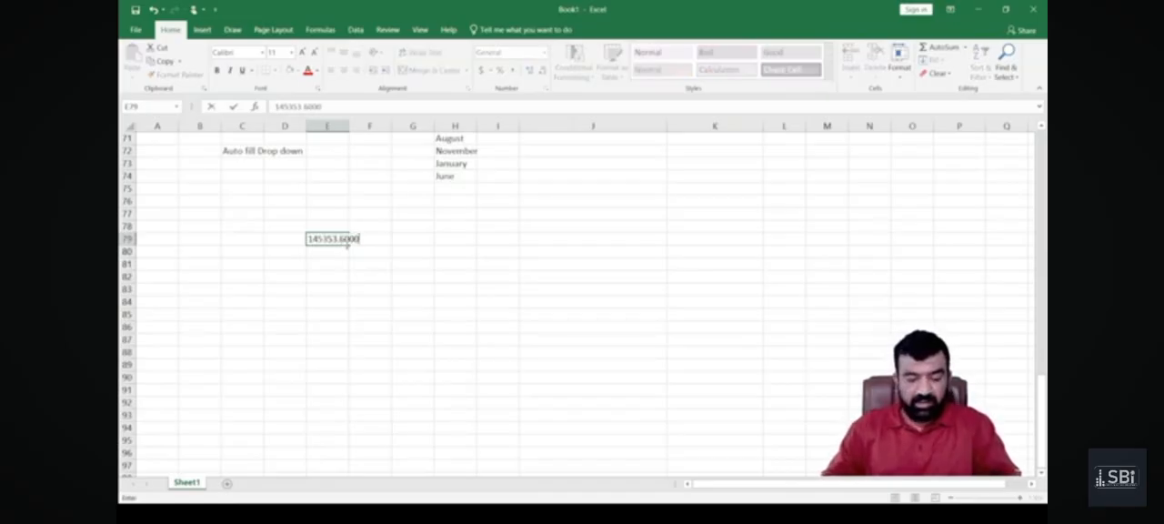
{"action": "key", "text": "Return"}
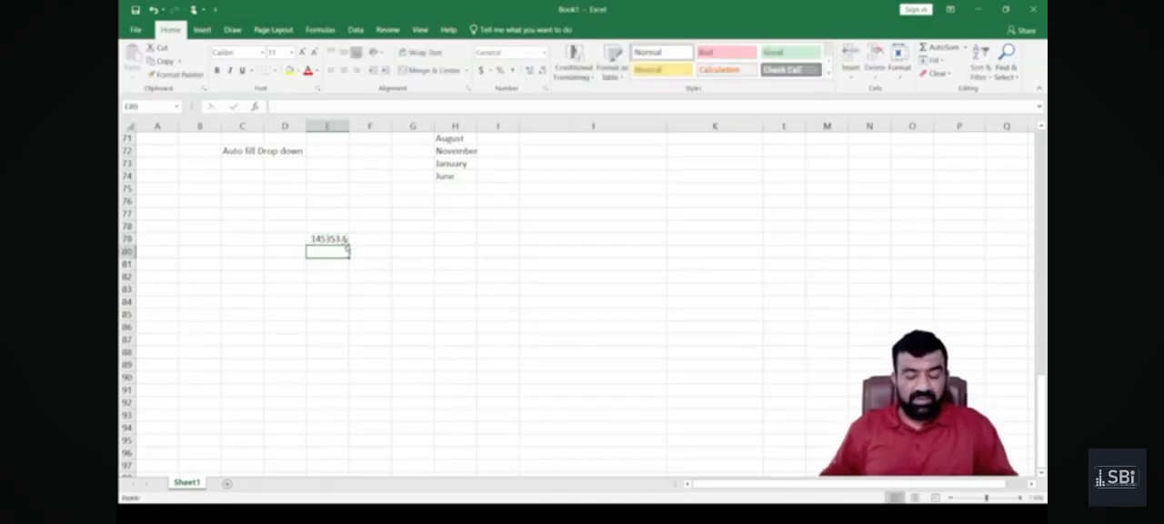
{"action": "type", "text": "15"}
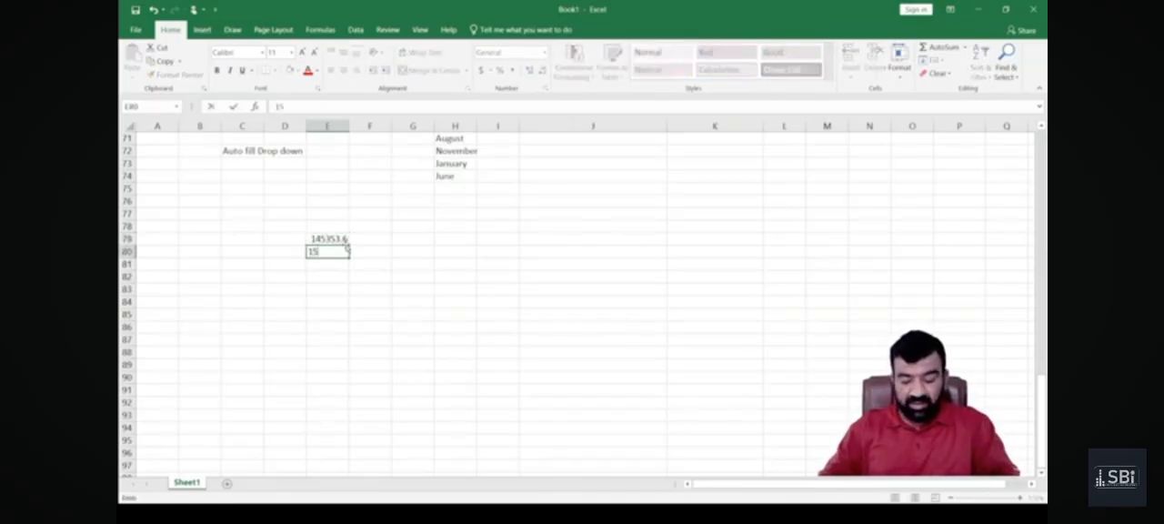
{"action": "type", "text": "0000000000"}
{"action": "key", "text": "Return"}
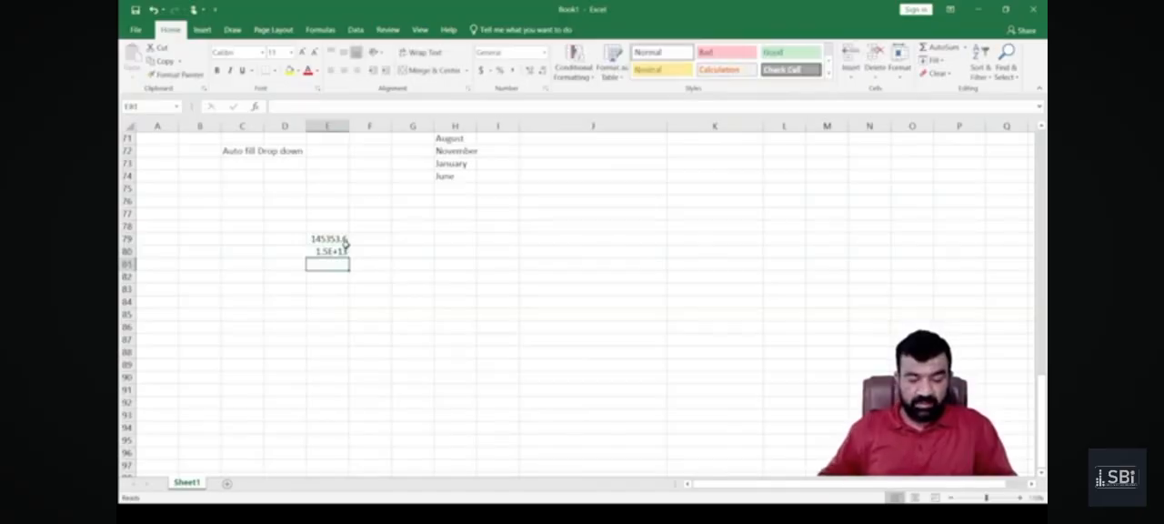
{"action": "type", "text": "1"}
{"action": "key", "text": "BackSpace"}
{"action": "type", "text": "0.0567"}
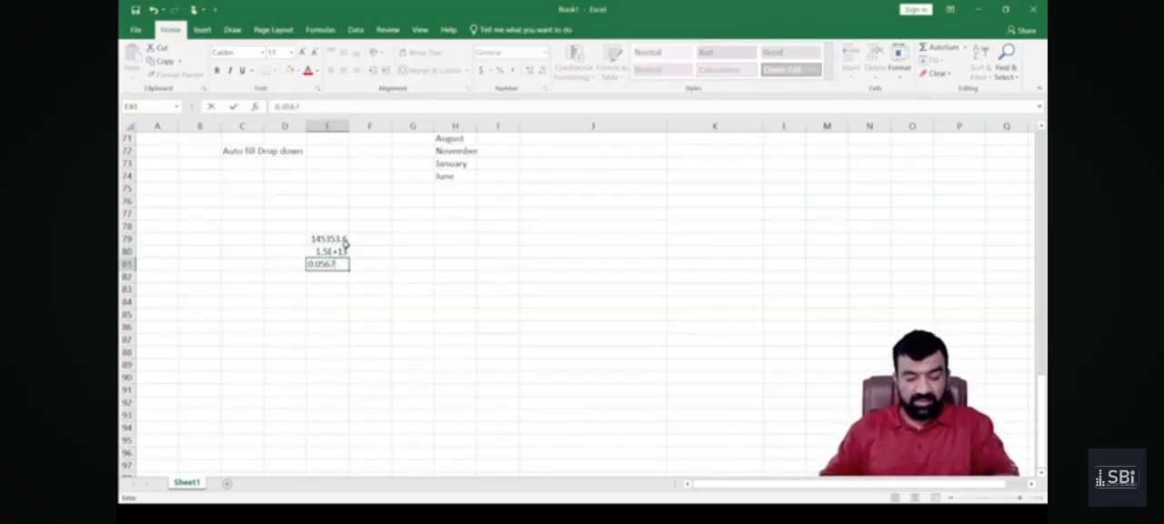
{"action": "key", "text": "Return"}
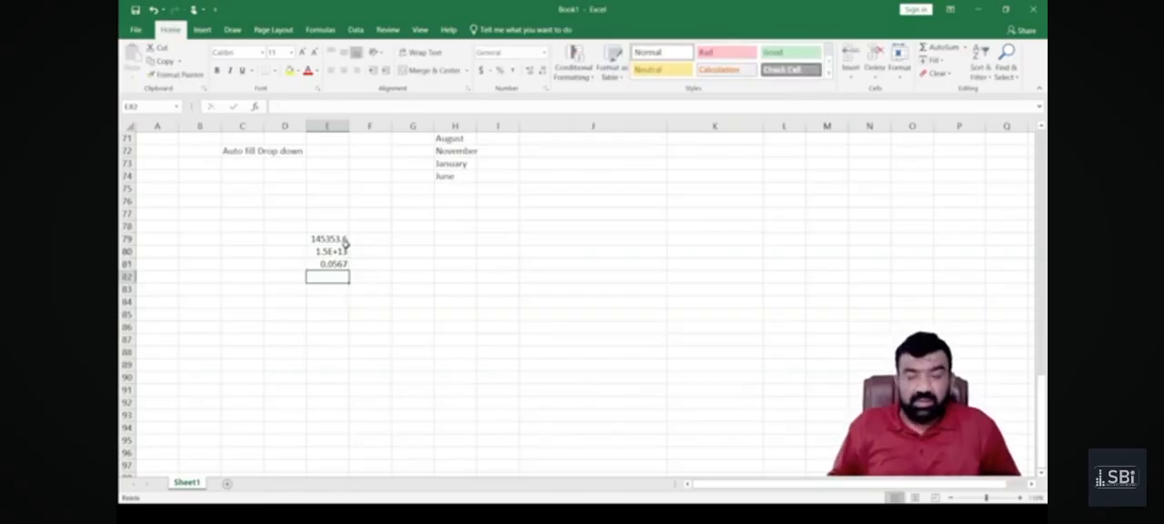
{"action": "type", "text": "13"}
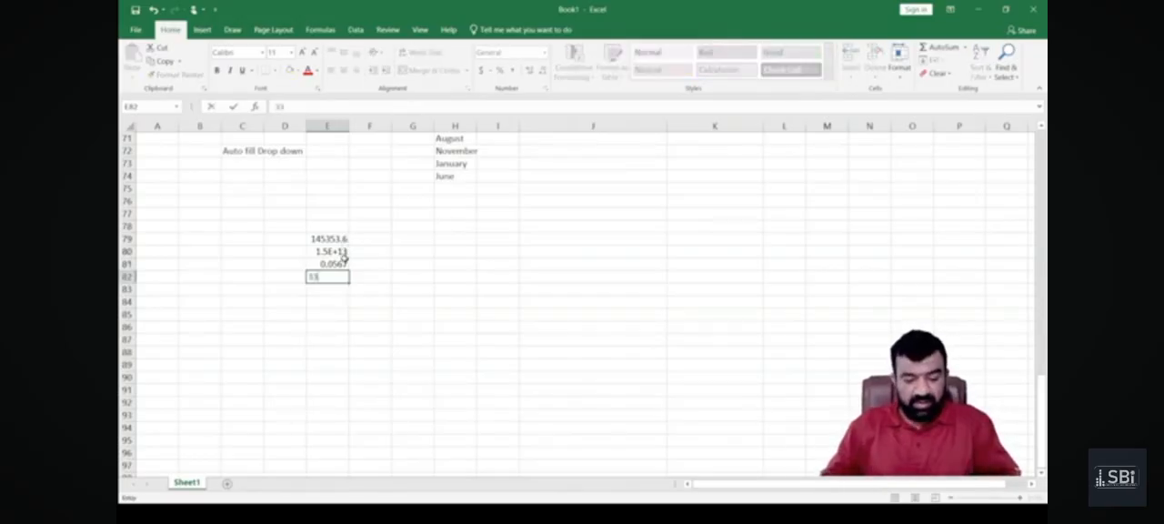
{"action": "type", "text": "34748859"}
{"action": "key", "text": "Return"}
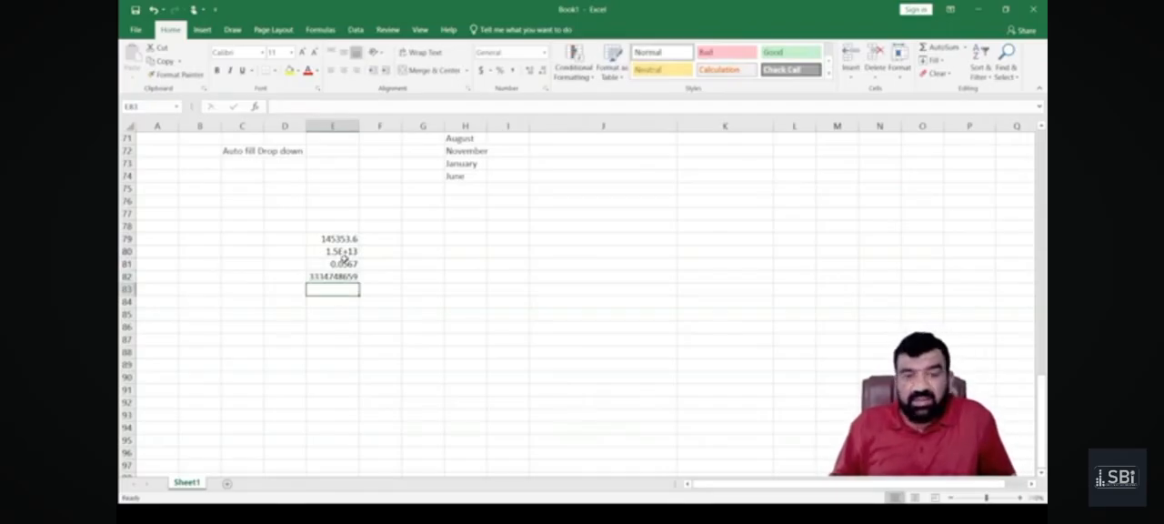
Try the Number format on the sample numbers in E79:E82 and undo it.
{"action": "left_click_drag", "start_coordinate": [318, 237], "coordinate": [312, 278]}
{"action": "left_click", "coordinate": [309, 301]}
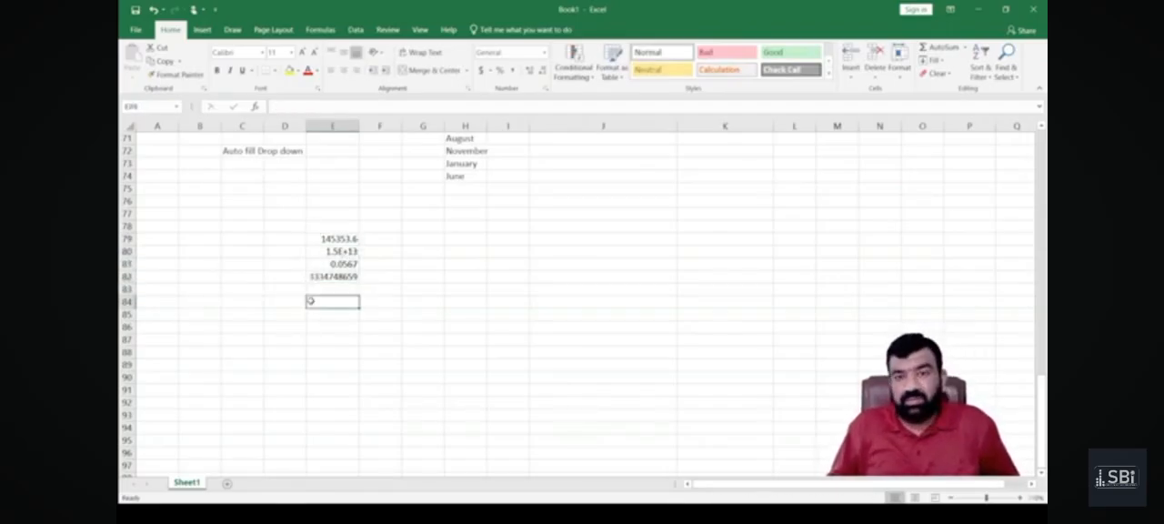
{"action": "left_click_drag", "start_coordinate": [317, 244], "coordinate": [323, 270]}
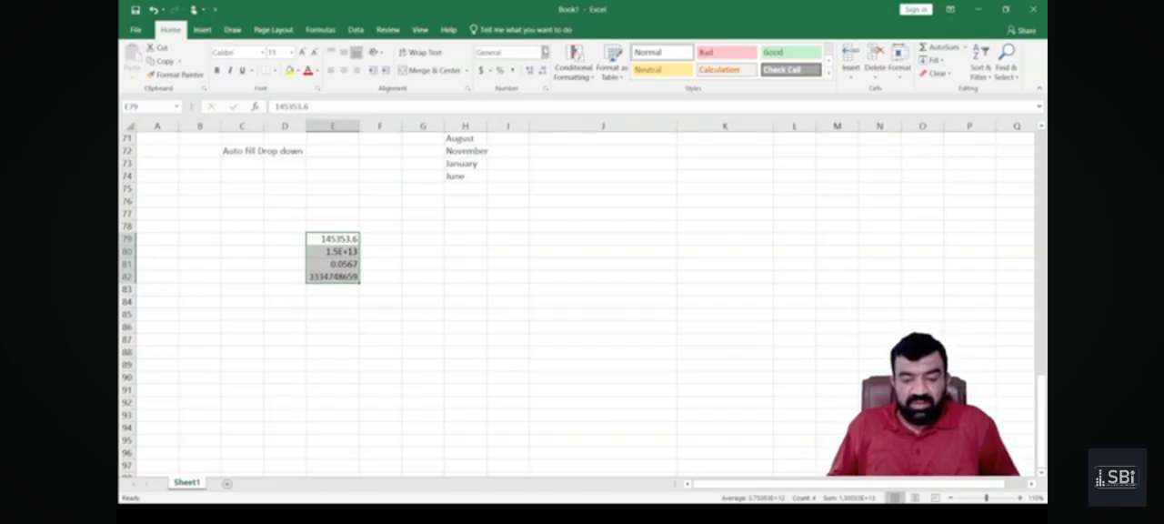
{"action": "left_click", "coordinate": [545, 52]}
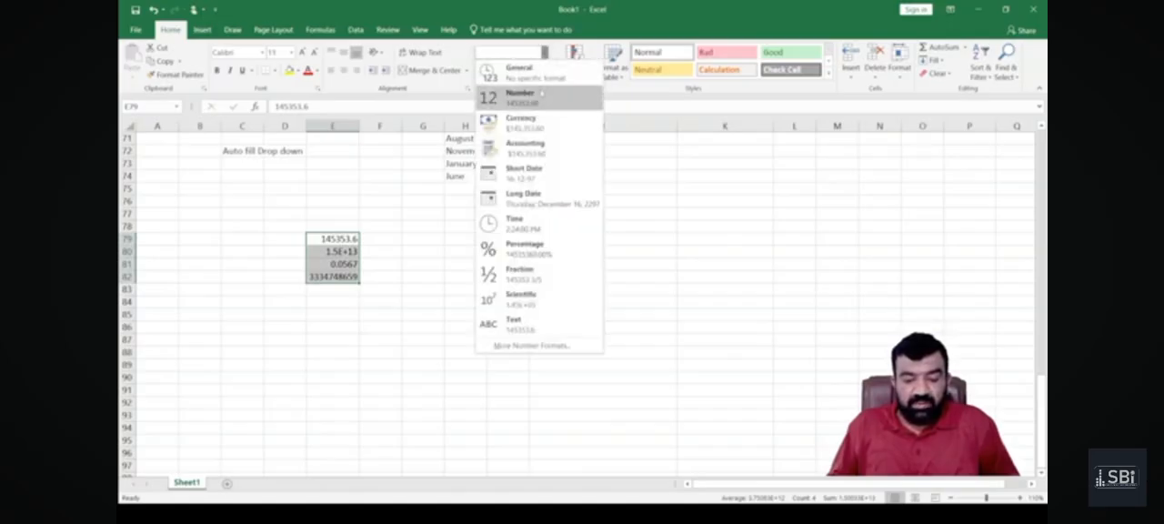
{"action": "left_click", "coordinate": [541, 93]}
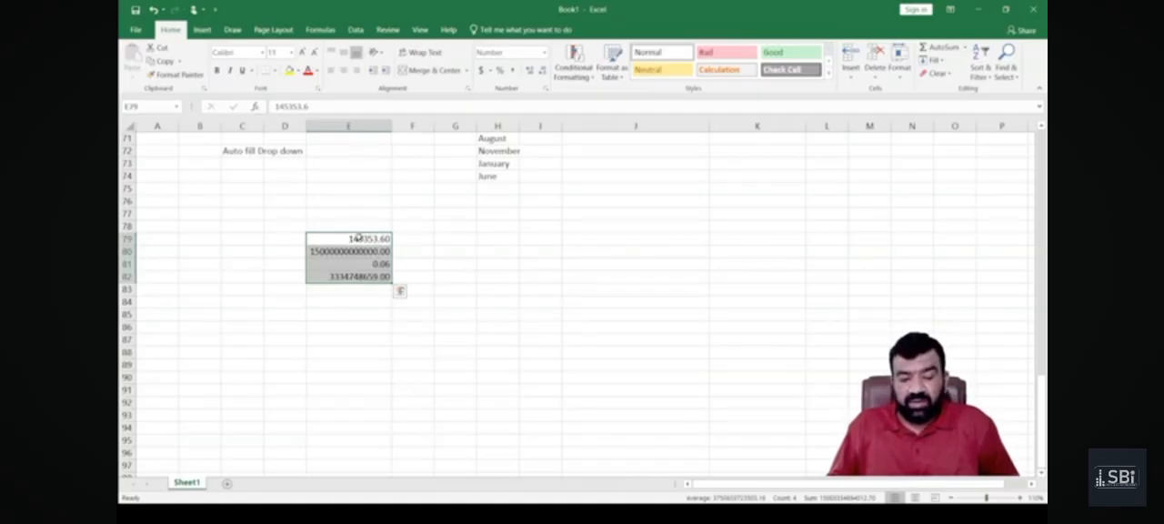
{"action": "key", "text": "ctrl+z"}
{"action": "left_click", "coordinate": [391, 286]}
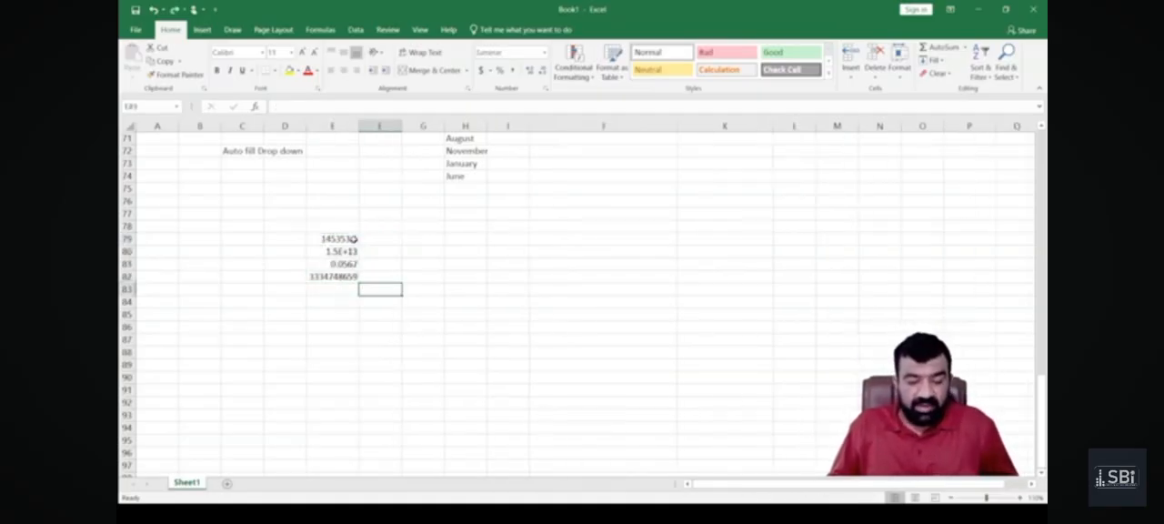
Apply the Number format to the sample numbers in E79:E82.
{"action": "left_click_drag", "start_coordinate": [352, 238], "coordinate": [353, 276]}
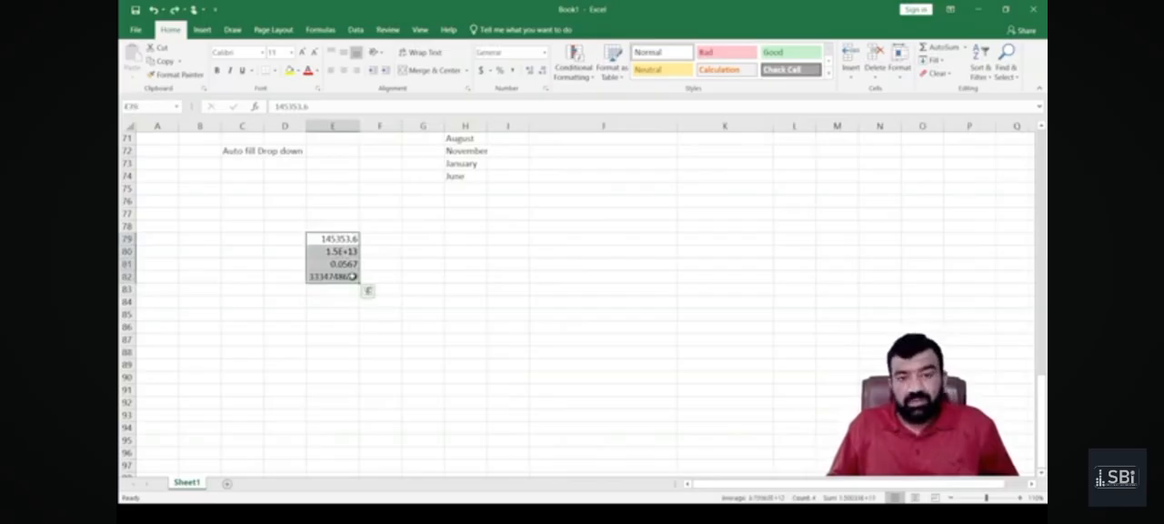
{"action": "left_click", "coordinate": [341, 303]}
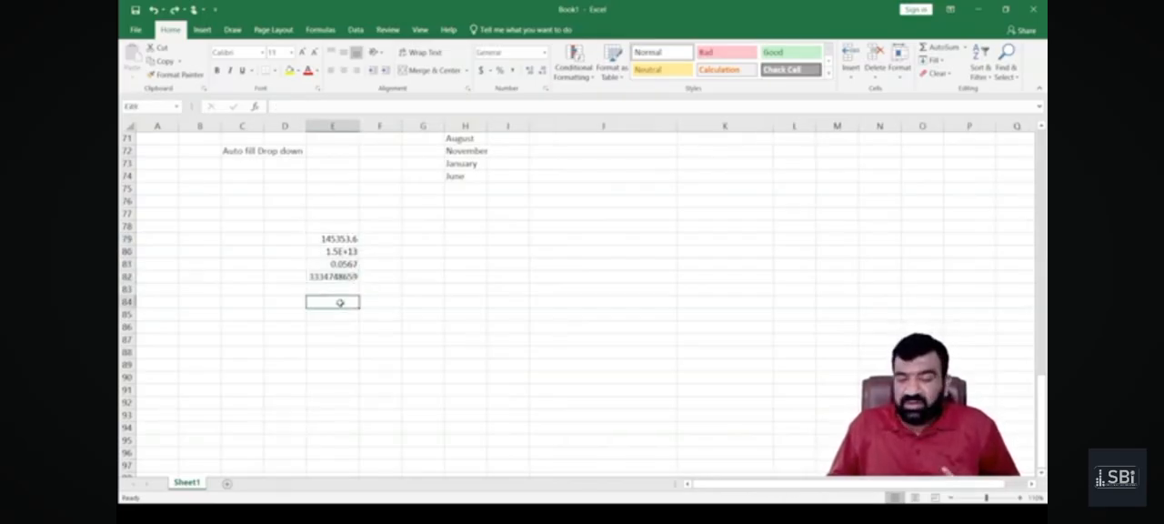
{"action": "left_click_drag", "start_coordinate": [332, 238], "coordinate": [341, 277]}
{"action": "left_click", "coordinate": [544, 52]}
{"action": "left_click", "coordinate": [509, 92]}
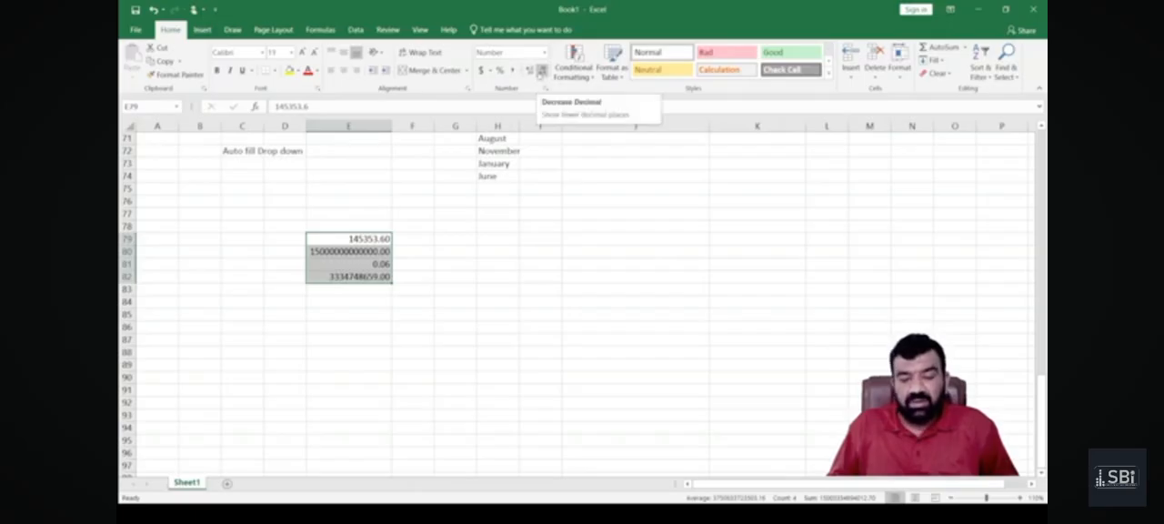
Increase the decimal places of the numbers in E79:E82, and reduce them to zero decimals.
{"action": "left_click", "coordinate": [529, 71]}
{"action": "left_click", "coordinate": [530, 71]}
{"action": "left_click", "coordinate": [529, 71]}
{"action": "left_click", "coordinate": [529, 71]}
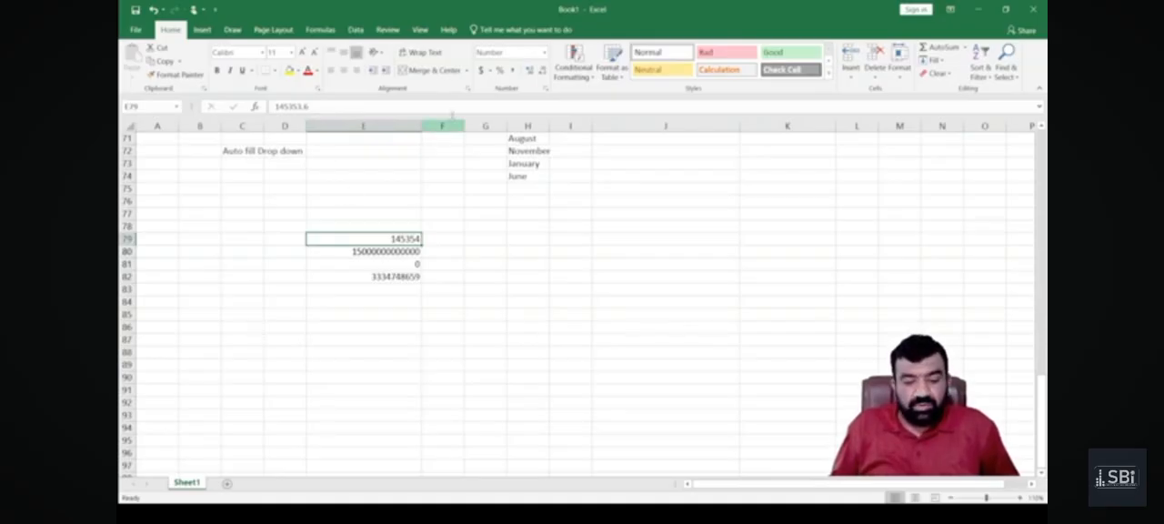
{"action": "left_click", "coordinate": [378, 252]}
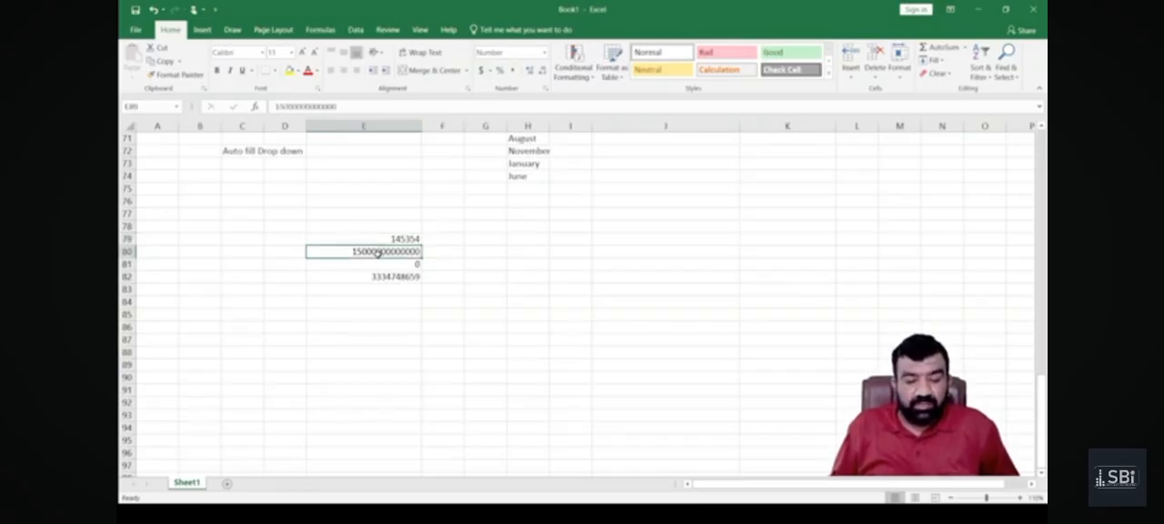
Apply the comma style to E79:E82 and reduce it to zero decimal places.
{"action": "left_click_drag", "start_coordinate": [373, 238], "coordinate": [377, 280]}
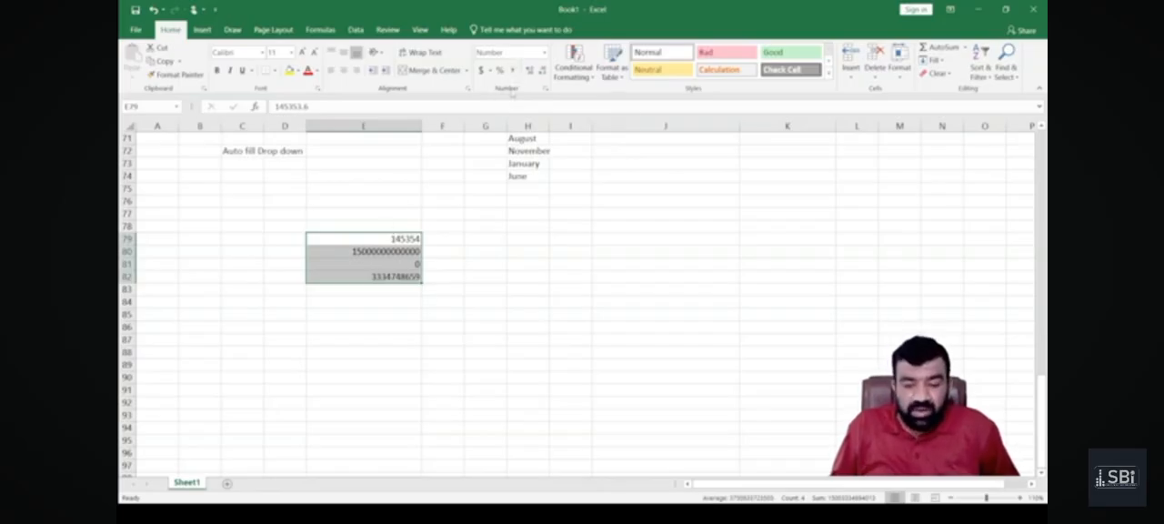
{"action": "left_click", "coordinate": [513, 70]}
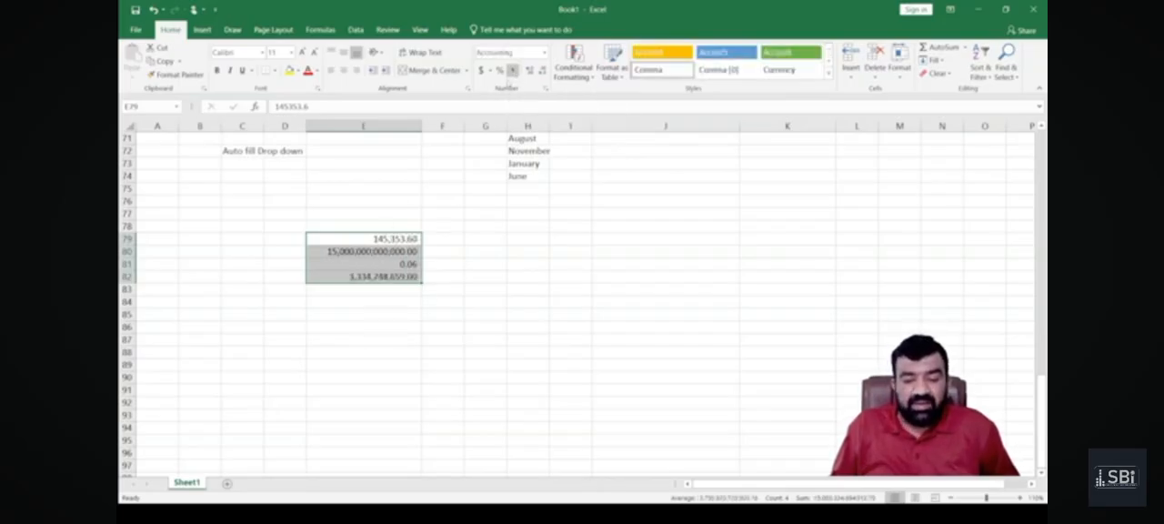
{"action": "left_click", "coordinate": [543, 70]}
{"action": "left_click", "coordinate": [543, 70]}
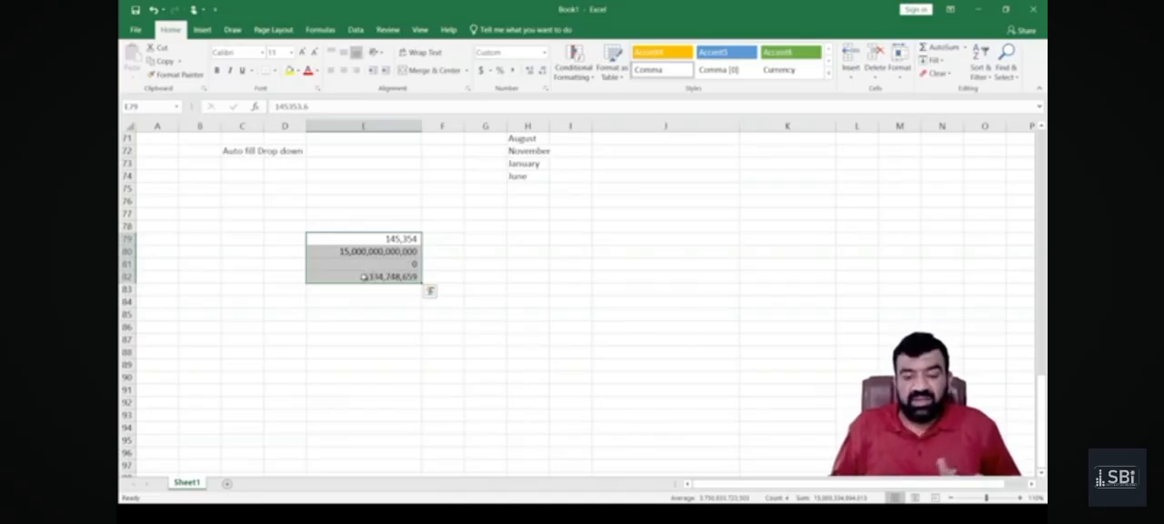
{"action": "left_click_drag", "start_coordinate": [342, 239], "coordinate": [341, 276]}
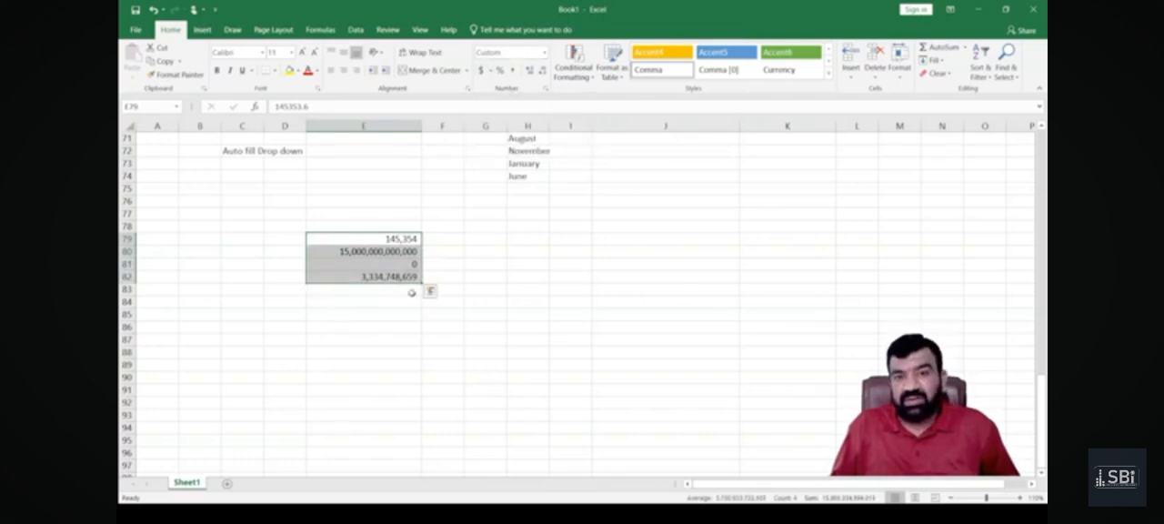
Apply the dollar accounting format to E79:E82, and switch the cells back to the Number format.
{"action": "scroll", "coordinate": [406, 298], "scroll_direction": "up", "scroll_amount": 3}
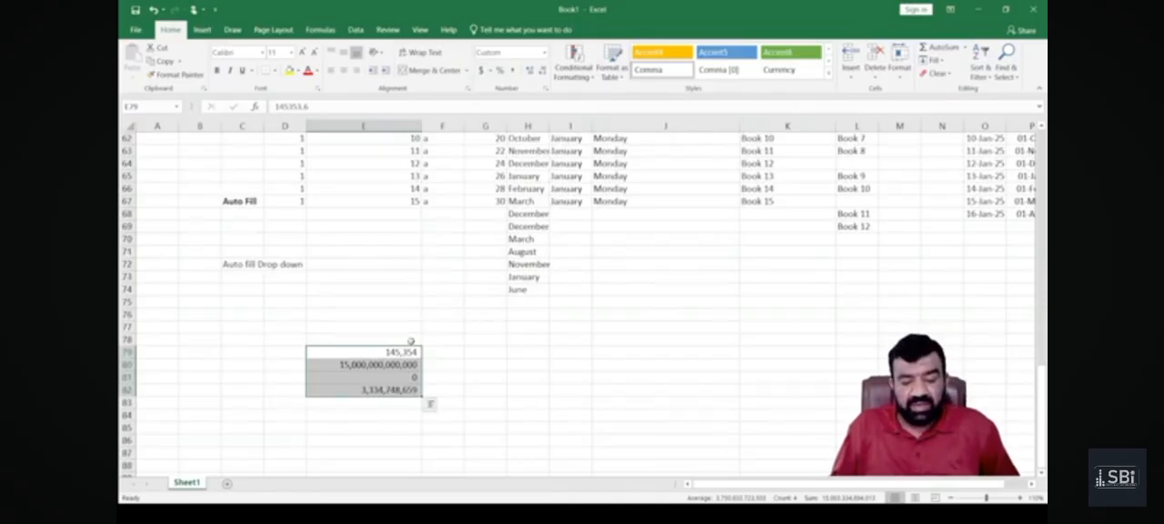
{"action": "left_click", "coordinate": [481, 72]}
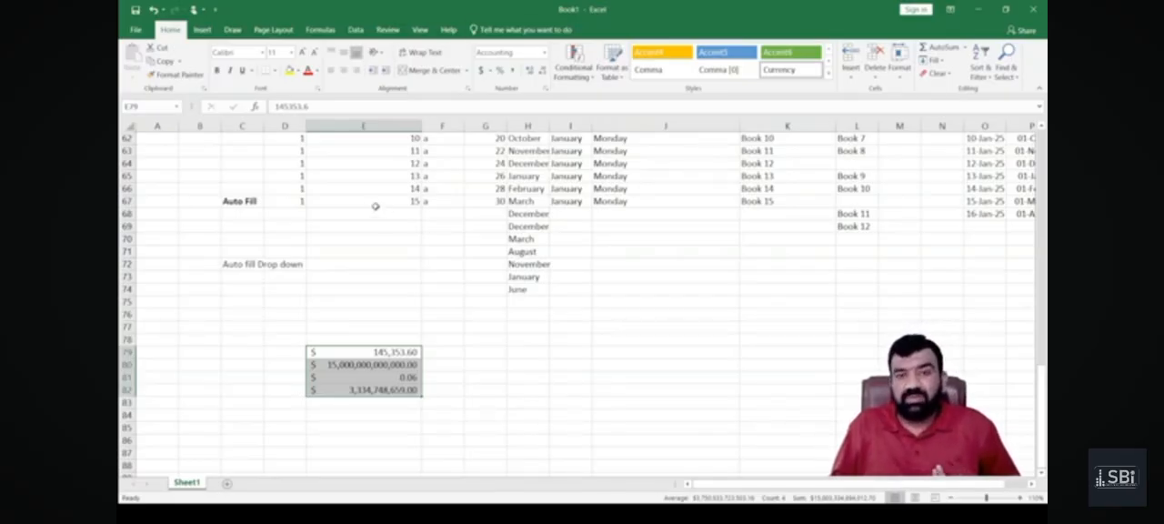
{"action": "left_click", "coordinate": [543, 52]}
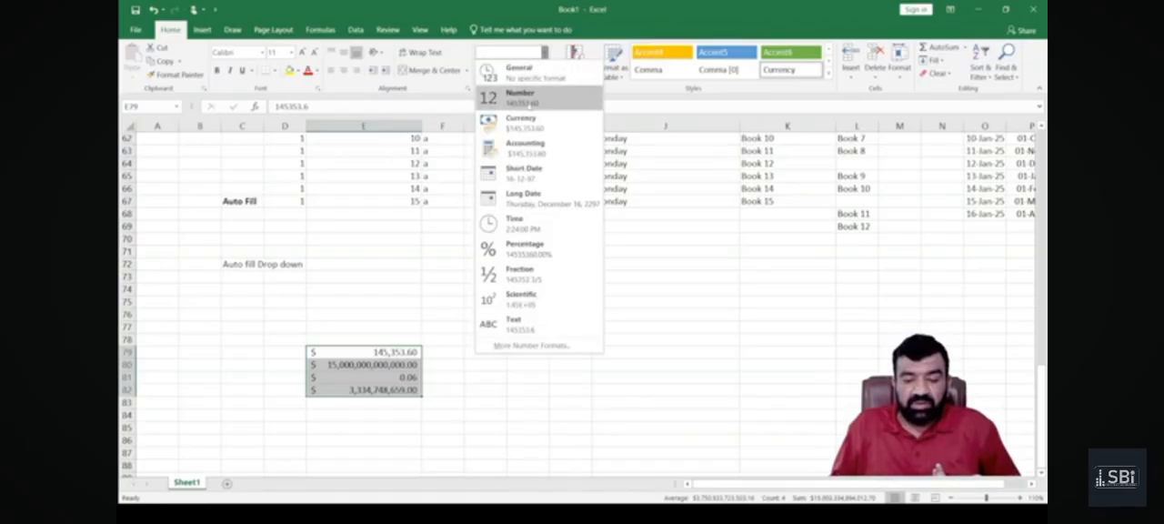
{"action": "left_click", "coordinate": [531, 100]}
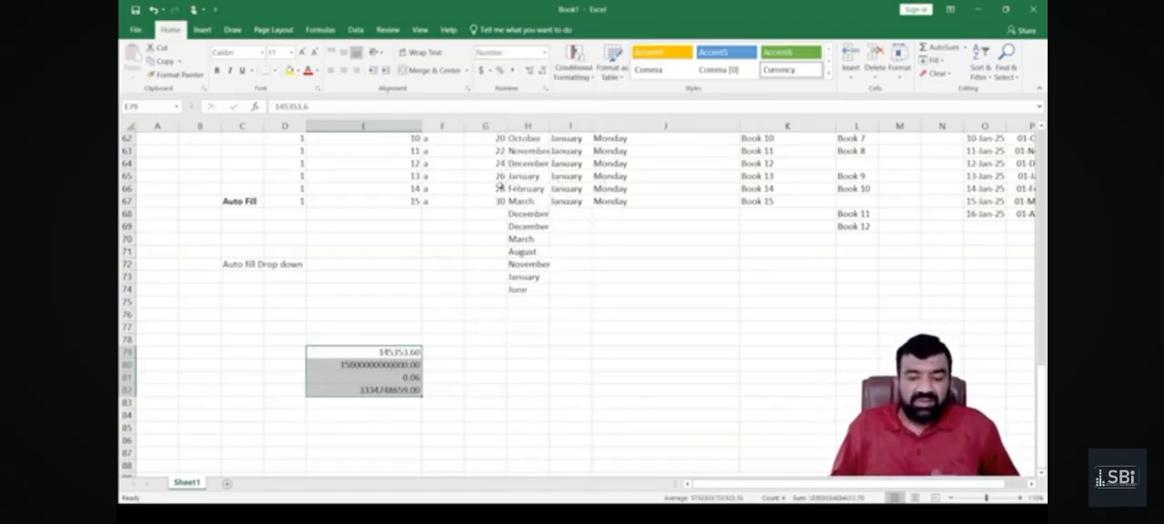
Restore the thousands separators in E79:E82 with the comma style and remove both decimal places.
{"action": "left_click", "coordinate": [513, 70]}
{"action": "left_click", "coordinate": [543, 70]}
{"action": "left_click", "coordinate": [543, 70]}
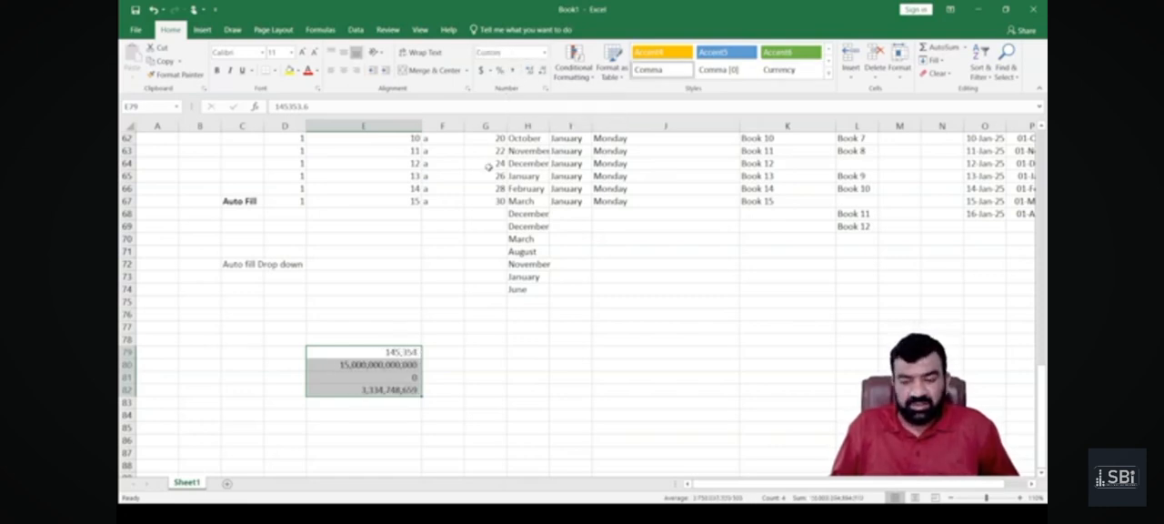
{"action": "scroll", "coordinate": [403, 251], "scroll_direction": "down", "scroll_amount": 3}
{"action": "scroll", "coordinate": [403, 251], "scroll_direction": "up", "scroll_amount": 13}
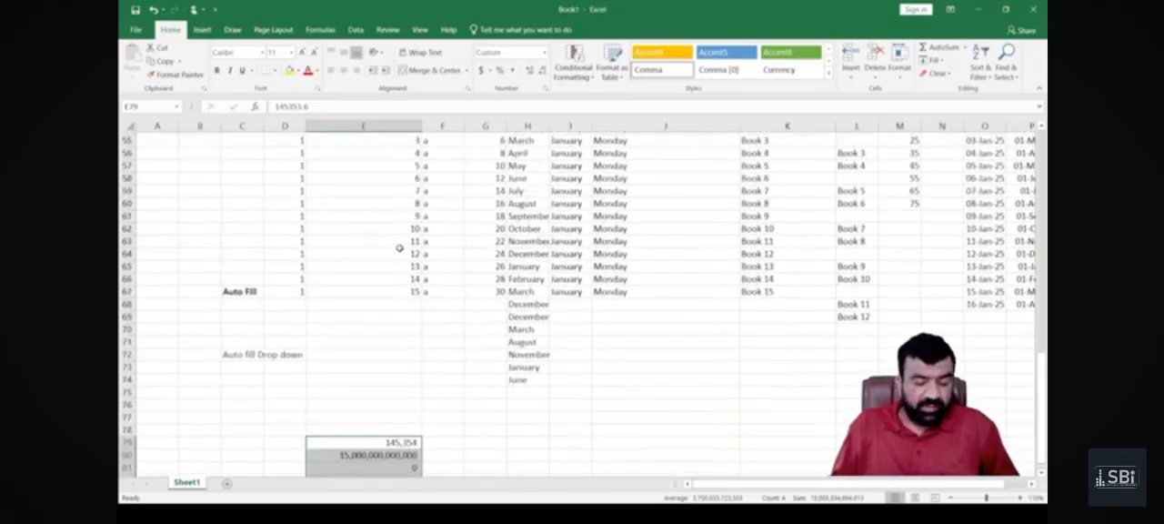